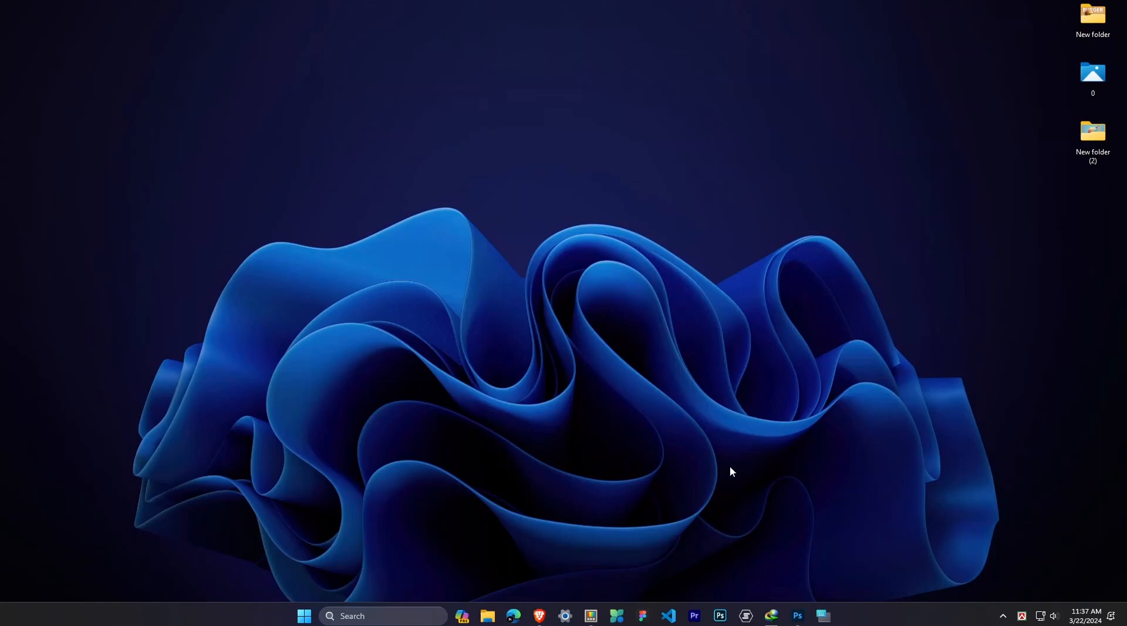
# - Switch to Brave and reach PowerToys' GitHub release v0.79.0 through the Microsoft Learn overview and its GitHub install option
pyautogui.click(540, 615)
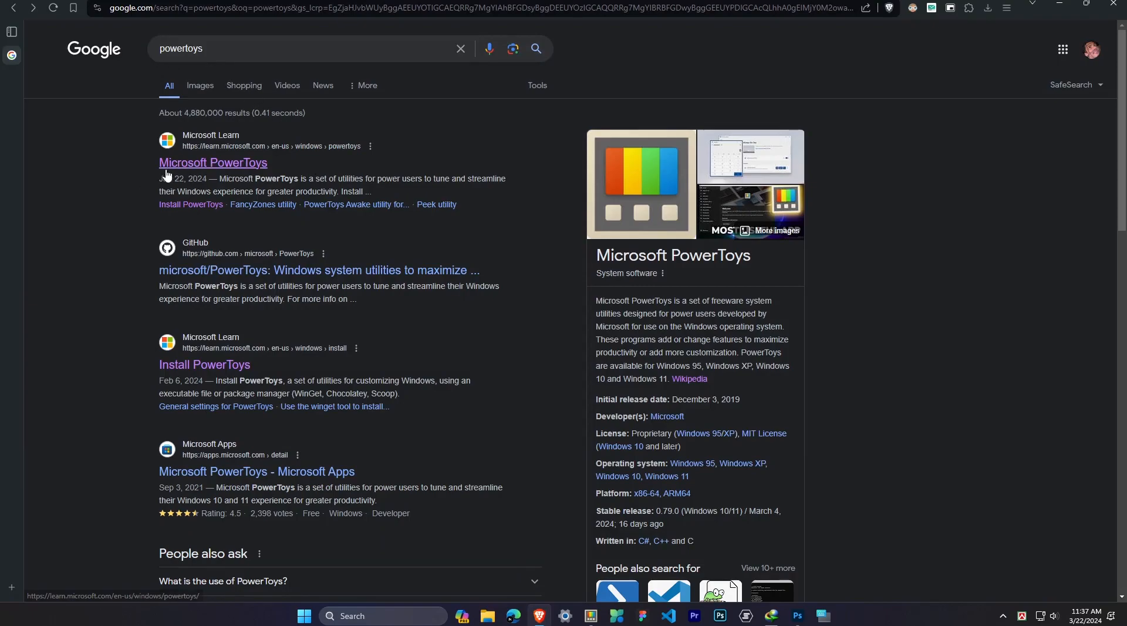
pyautogui.click(197, 165)
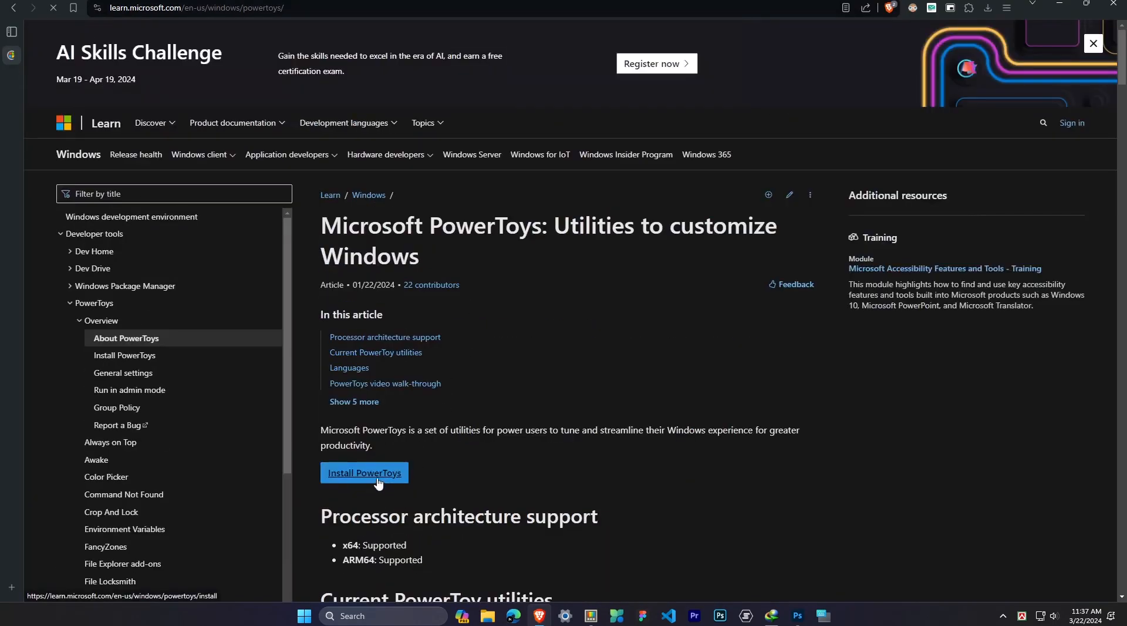
pyautogui.scroll(-4, 457, 457)
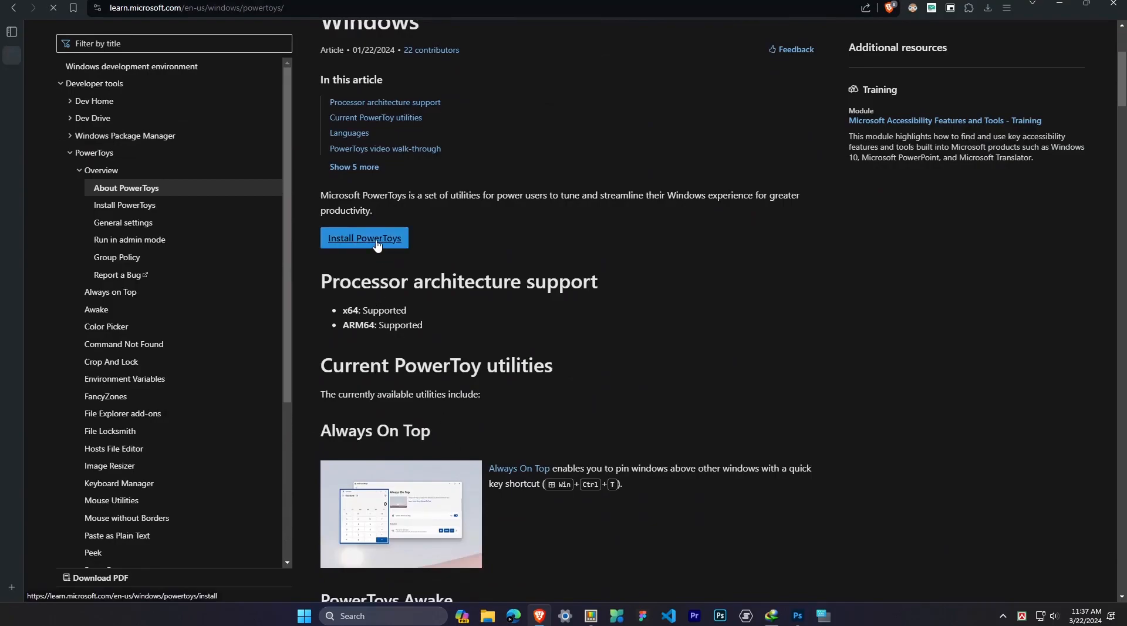
pyautogui.click(375, 244)
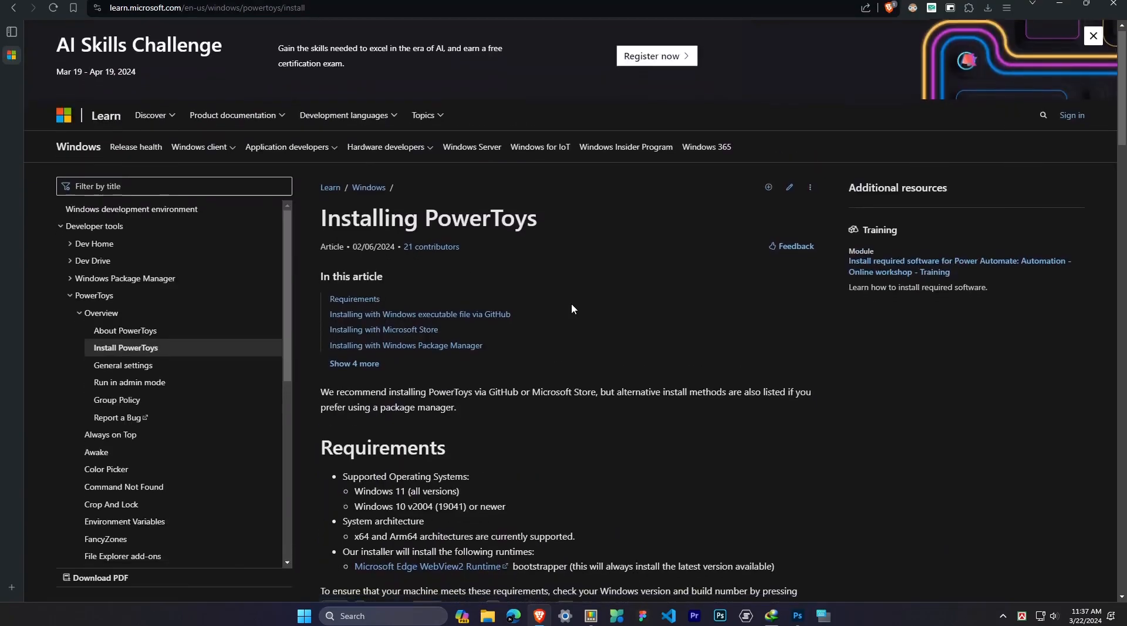
pyautogui.scroll(-6, 571, 304)
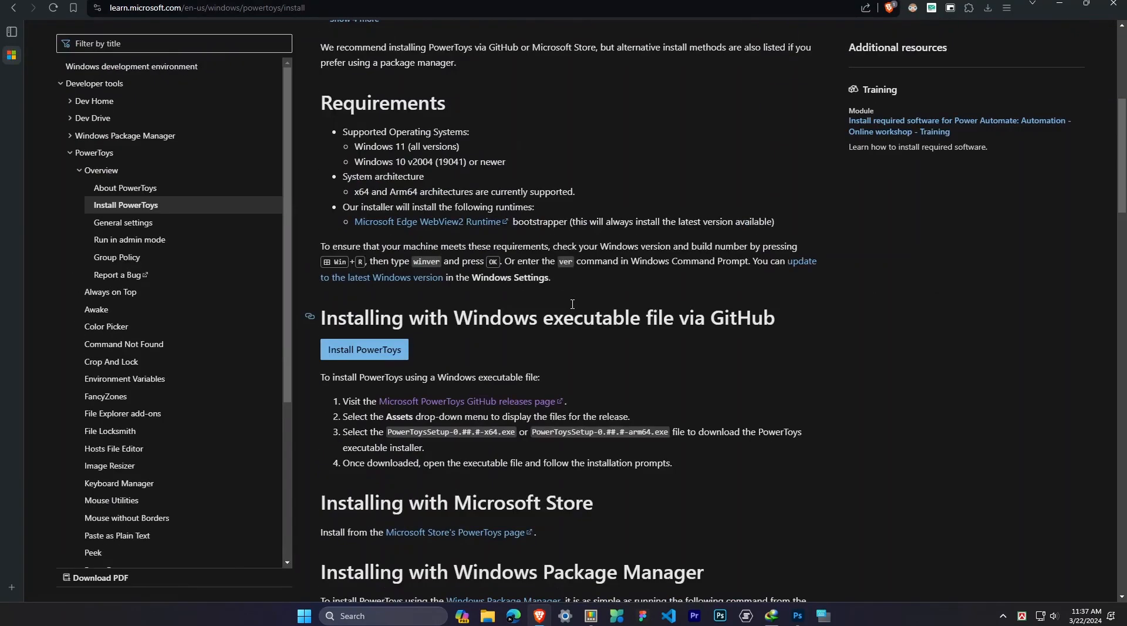
pyautogui.click(354, 351)
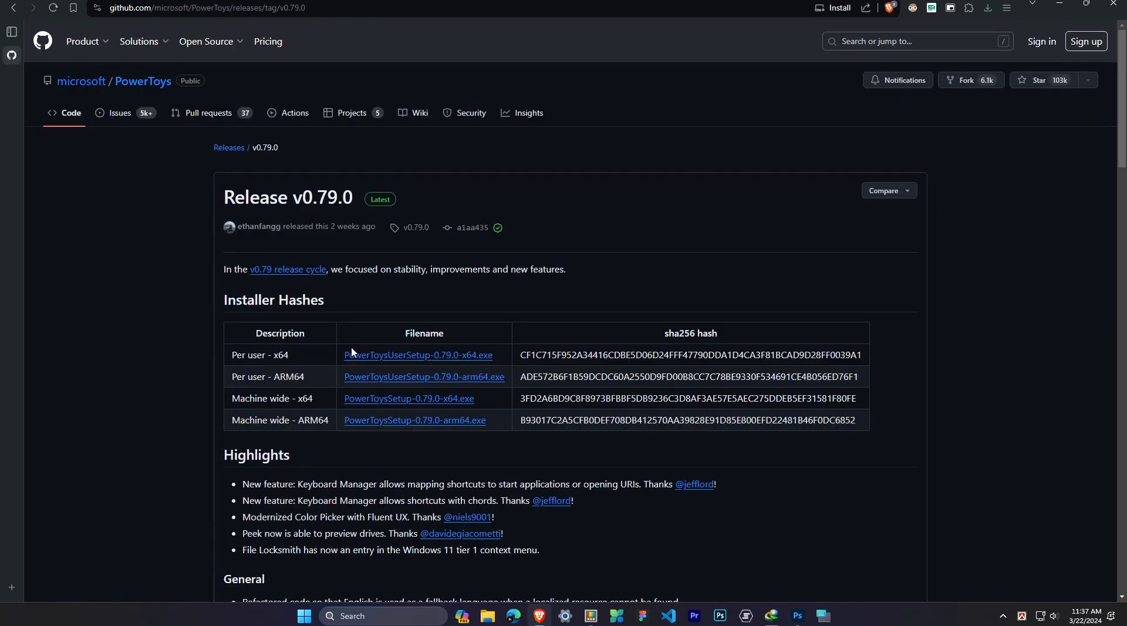
# - Download the per-user x64 installer, PowerToysUserSetup-0.79.0-x64.exe
pyautogui.moveTo(229, 358); pyautogui.dragTo(481, 355)
pyautogui.click(468, 369)
pyautogui.click(468, 361)
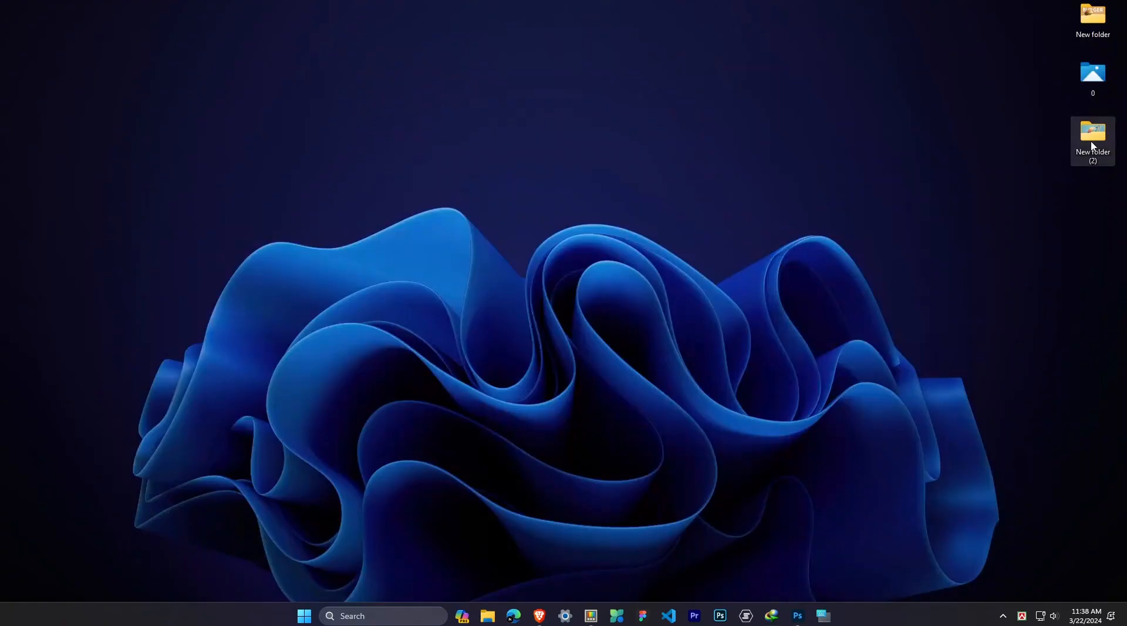
# - Run PowerToysUserSetup-0.79.0-x64 from the desktop folder New folder (2), cancel the setup and close the folder
pyautogui.doubleClick(1091, 147)
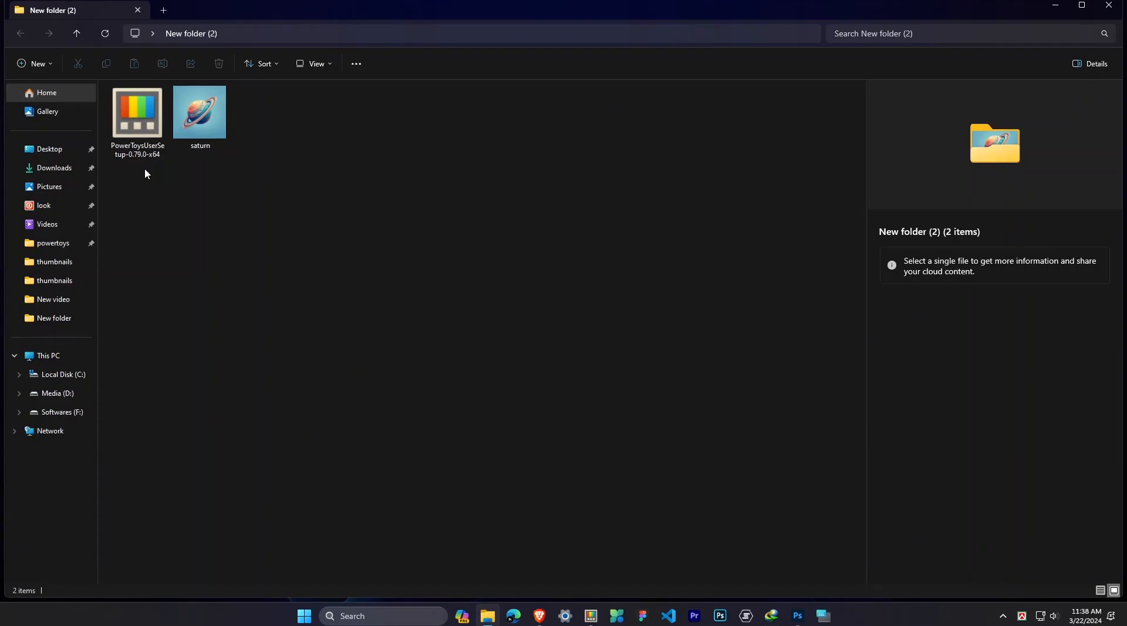
pyautogui.doubleClick(138, 132)
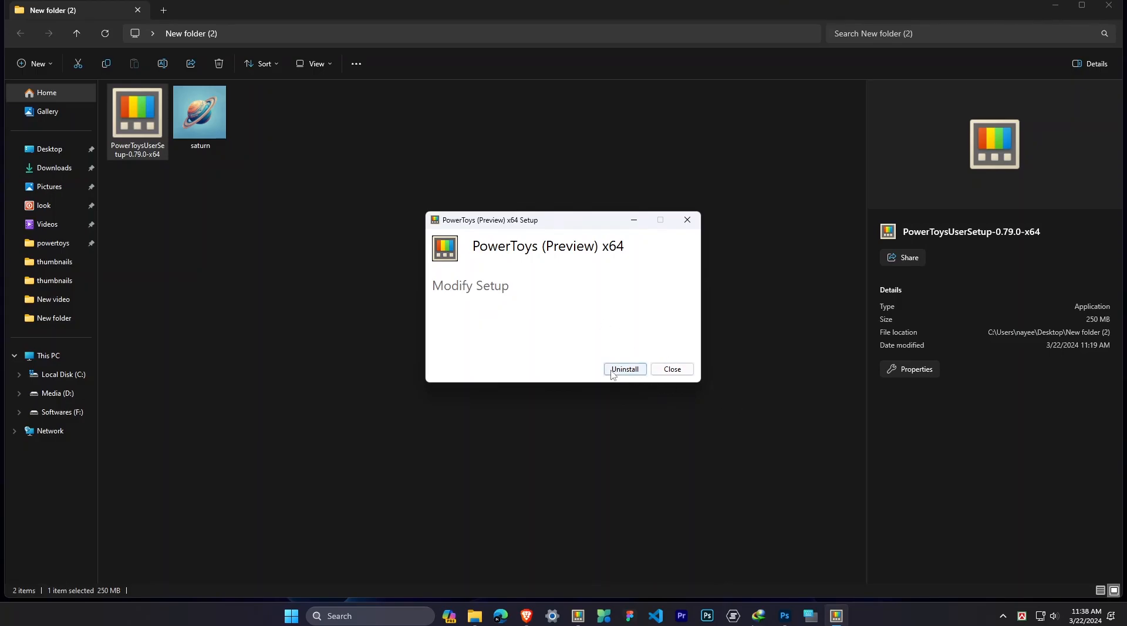
pyautogui.click(688, 219)
pyautogui.click(575, 351)
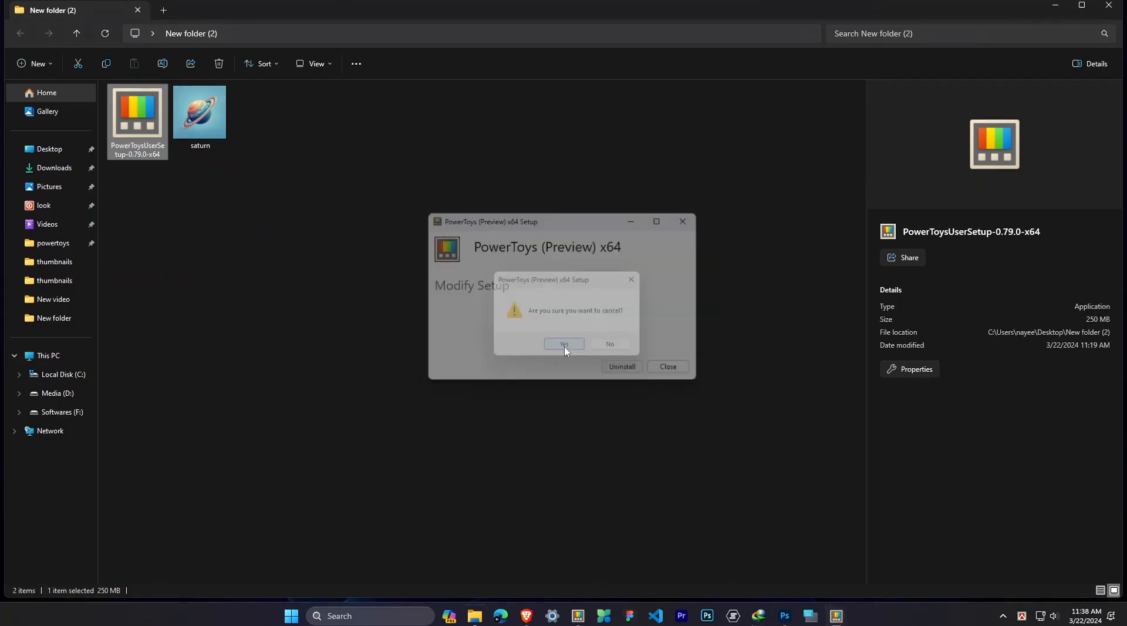
pyautogui.click(1108, 6)
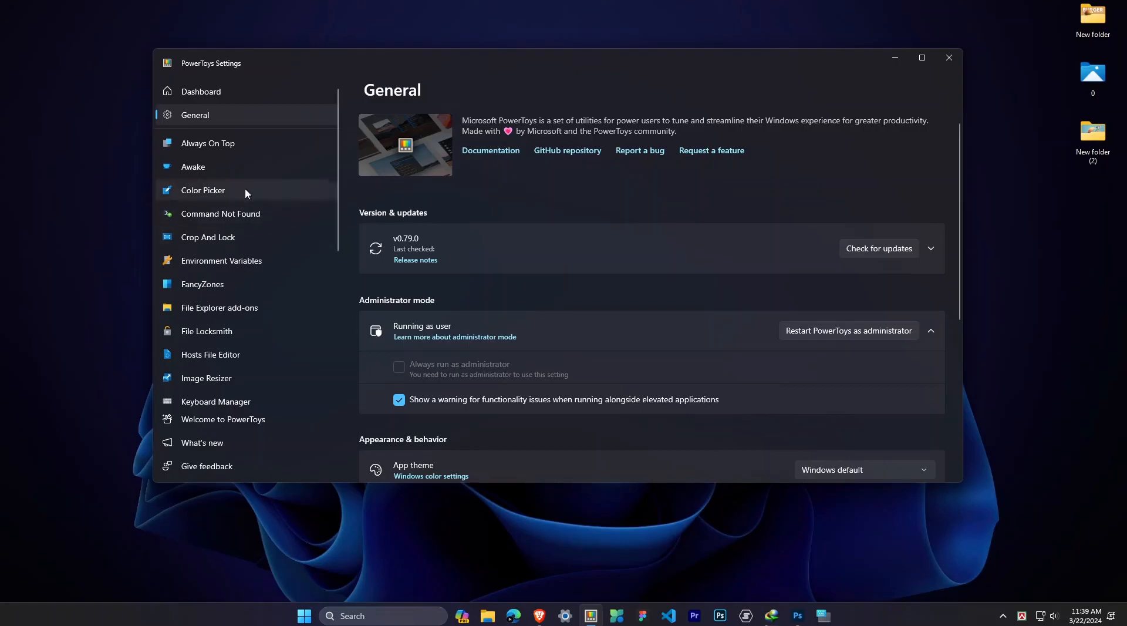
# - Check Color Picker's activation shortcut in PowerToys Settings and minimize the settings window
pyautogui.scroll(-3, 237, 175)
pyautogui.scroll(3, 237, 177)
pyautogui.click(225, 189)
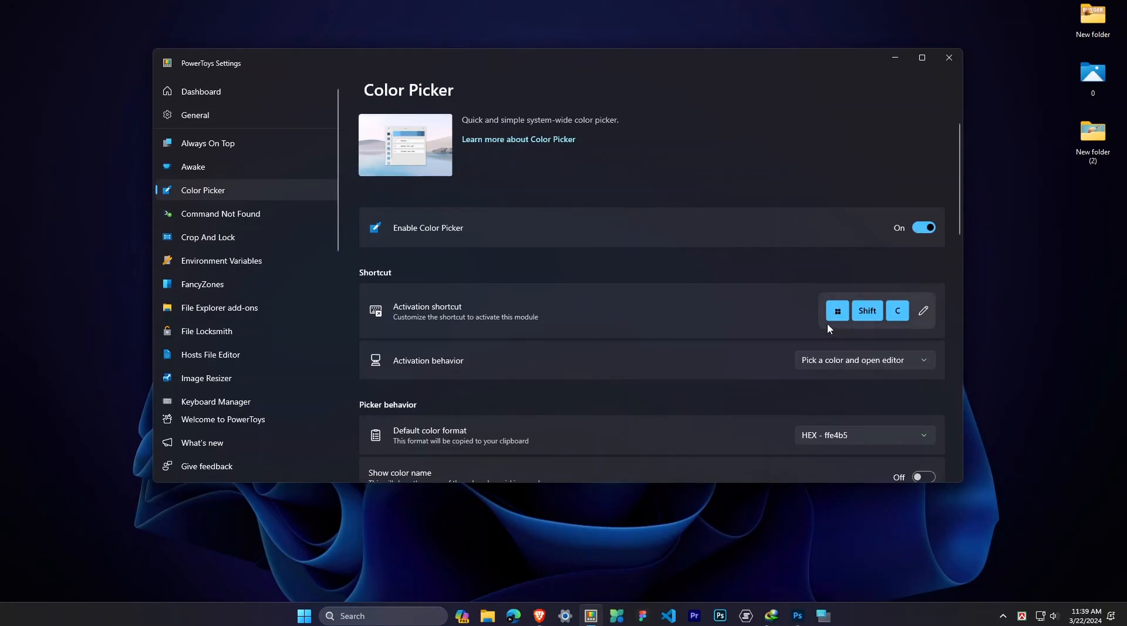
pyautogui.click(895, 57)
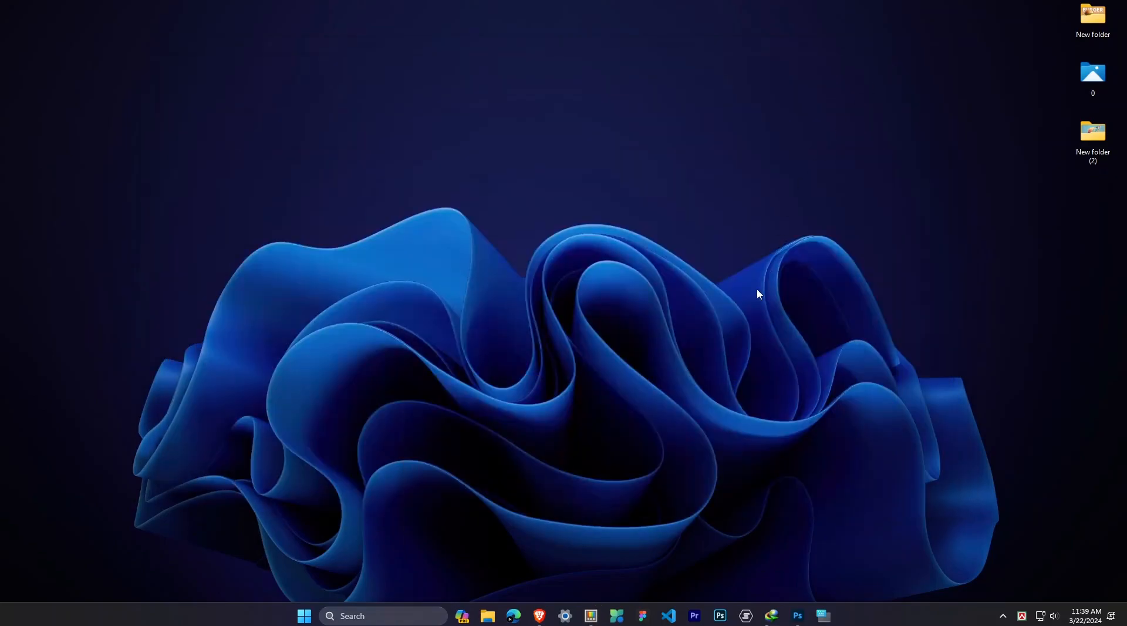
# - Pick the blue 416bbd from the magnified wallpaper with Color Picker and copy its HEX value
pyautogui.press('super+shift+c')
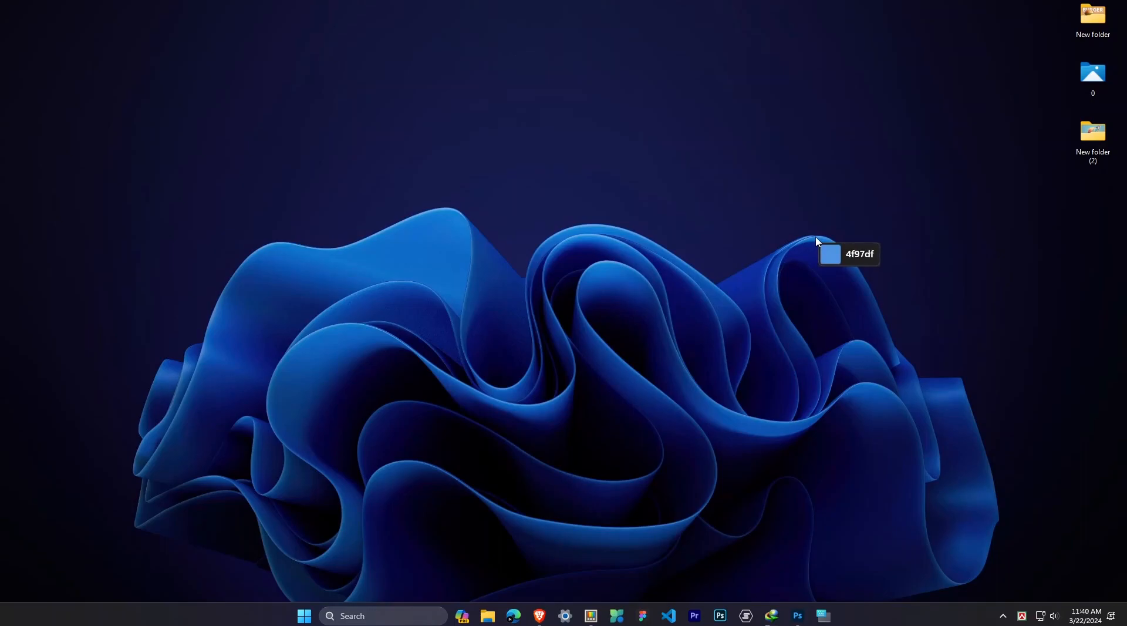
pyautogui.scroll(2, 816, 241)
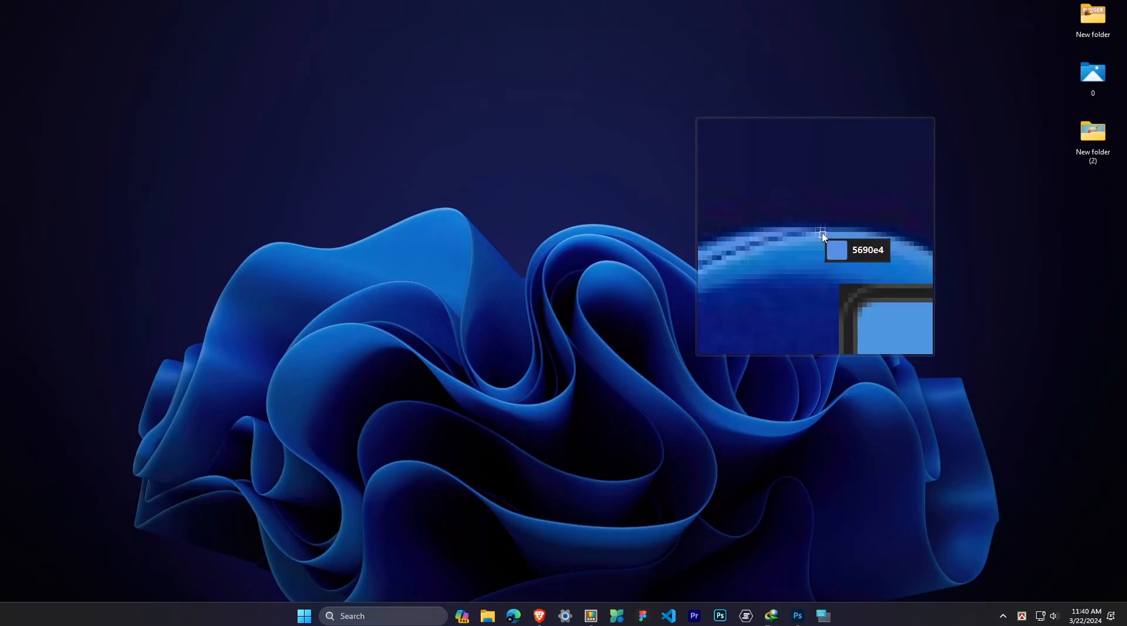
pyautogui.click(781, 232)
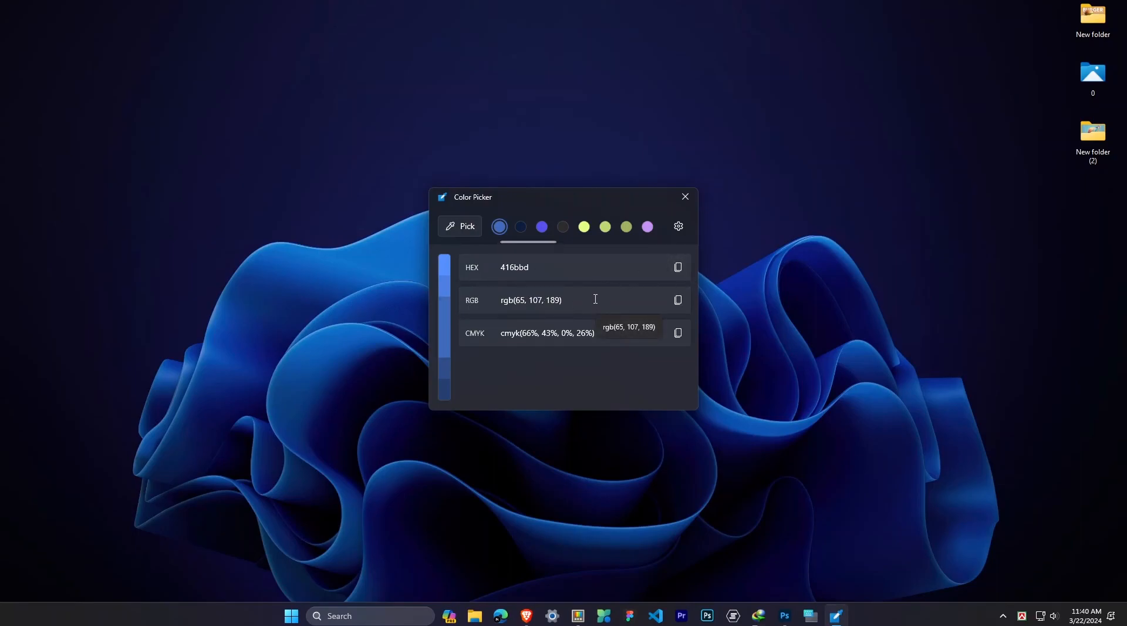
pyautogui.click(678, 268)
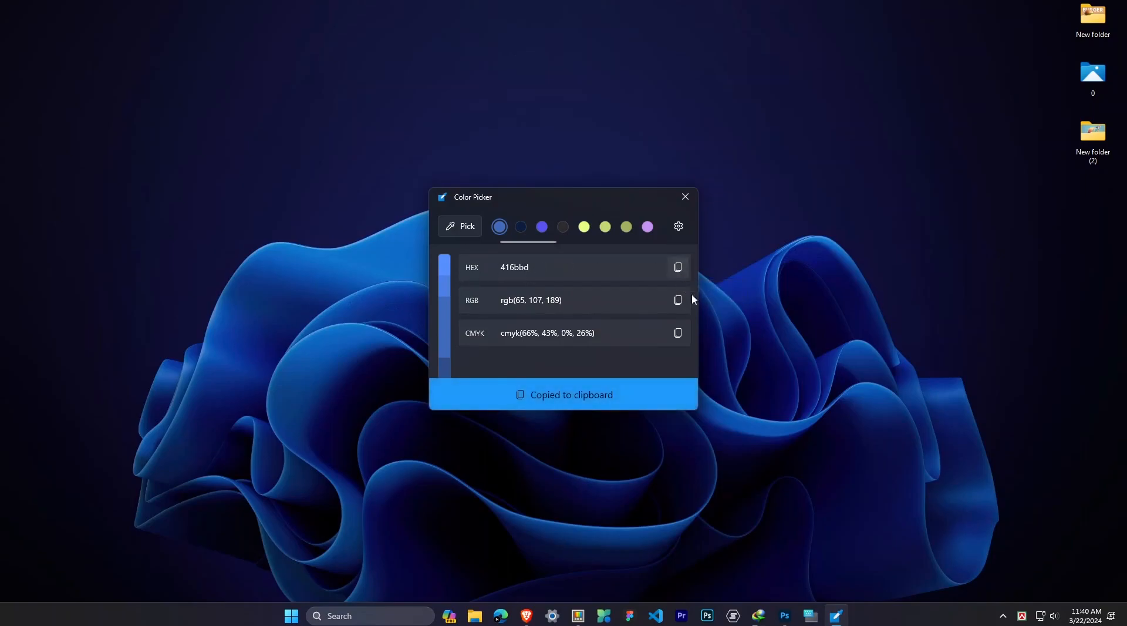
# - Switch to Photoshop, close the Color Picker window and set the foreground color to the copied HEX value 416bbd
pyautogui.click(785, 616)
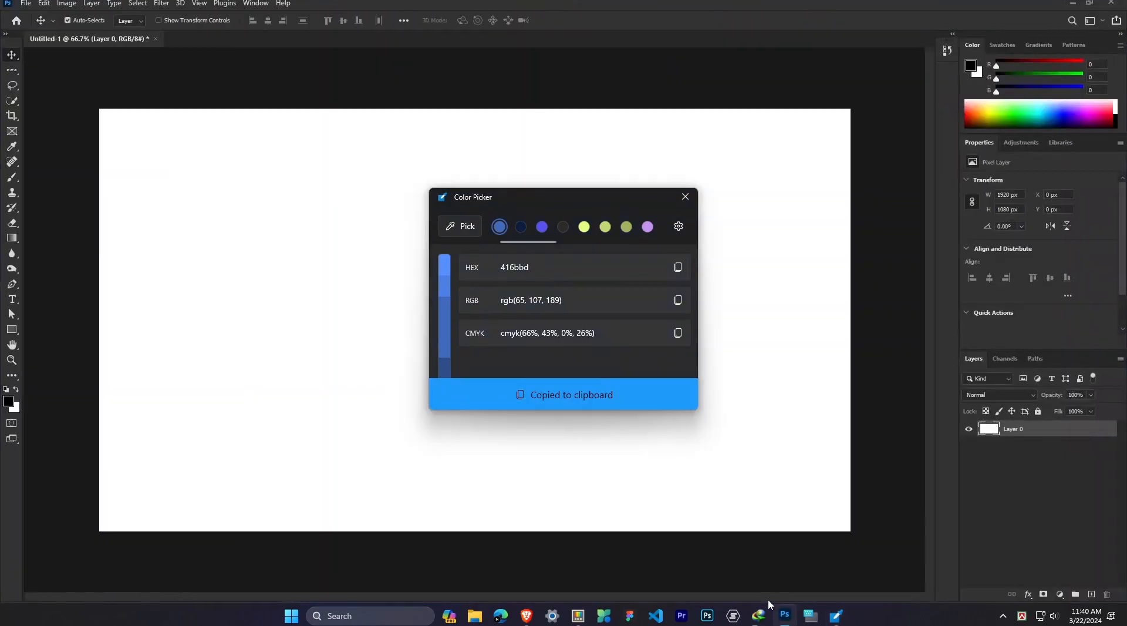
pyautogui.click(685, 197)
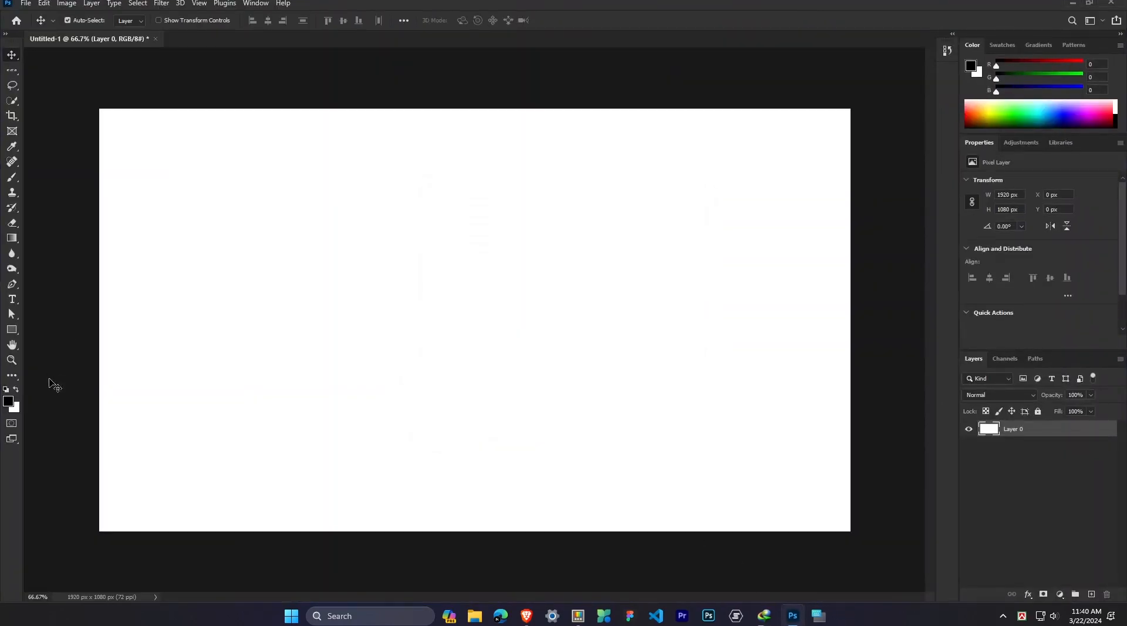
pyautogui.click(16, 405)
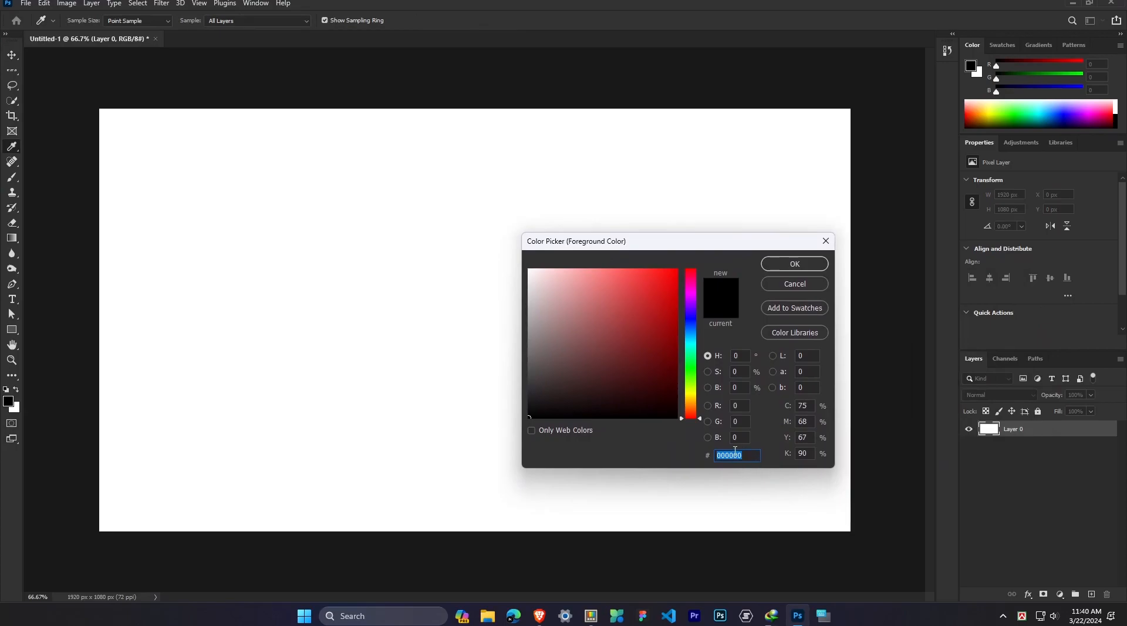
pyautogui.hotkey('ctrl', 'v')
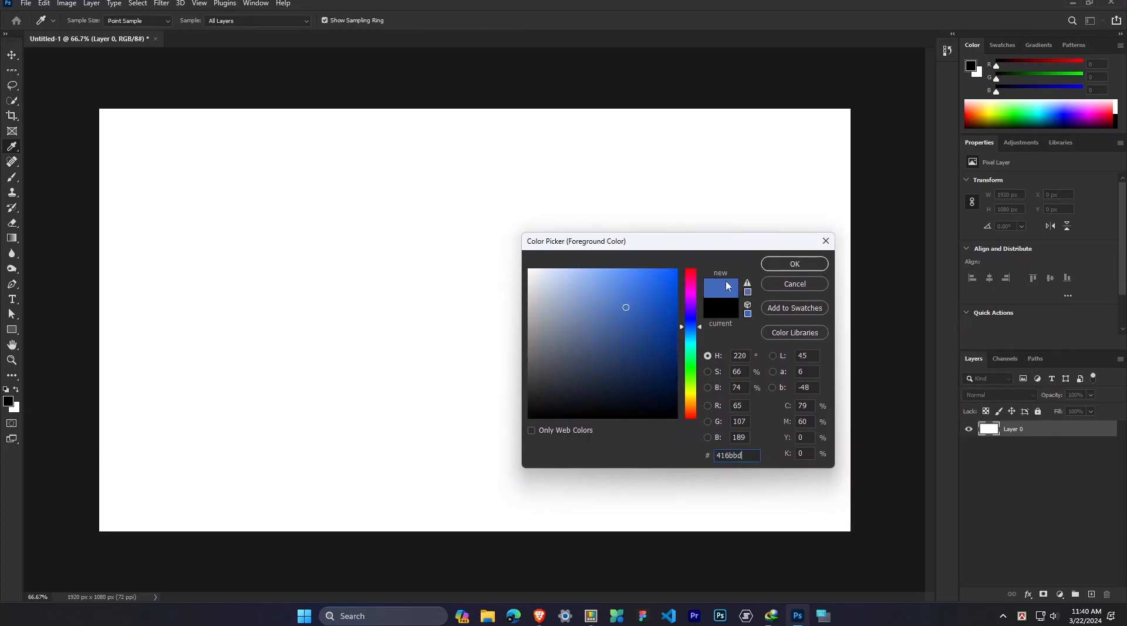
pyautogui.click(785, 265)
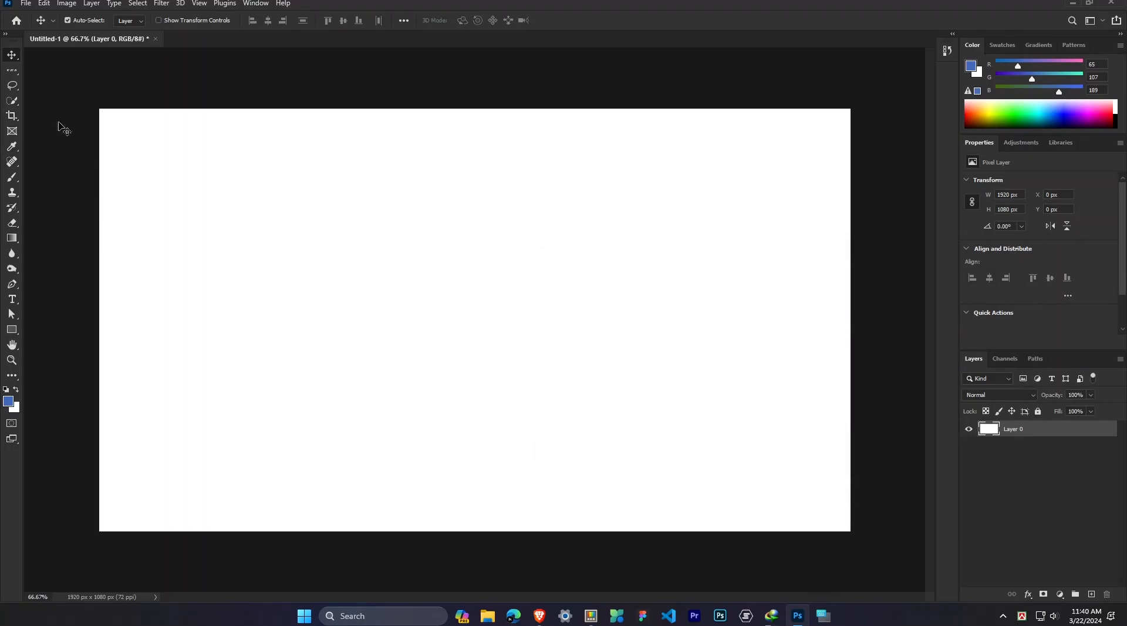
# - Marquee-select a rectangle of about 572 × 493 px on the white canvas, fill it with the foreground color and deselect
pyautogui.moveTo(12, 70); pyautogui.dragTo(58, 68)
pyautogui.moveTo(304, 204); pyautogui.dragTo(526, 398)
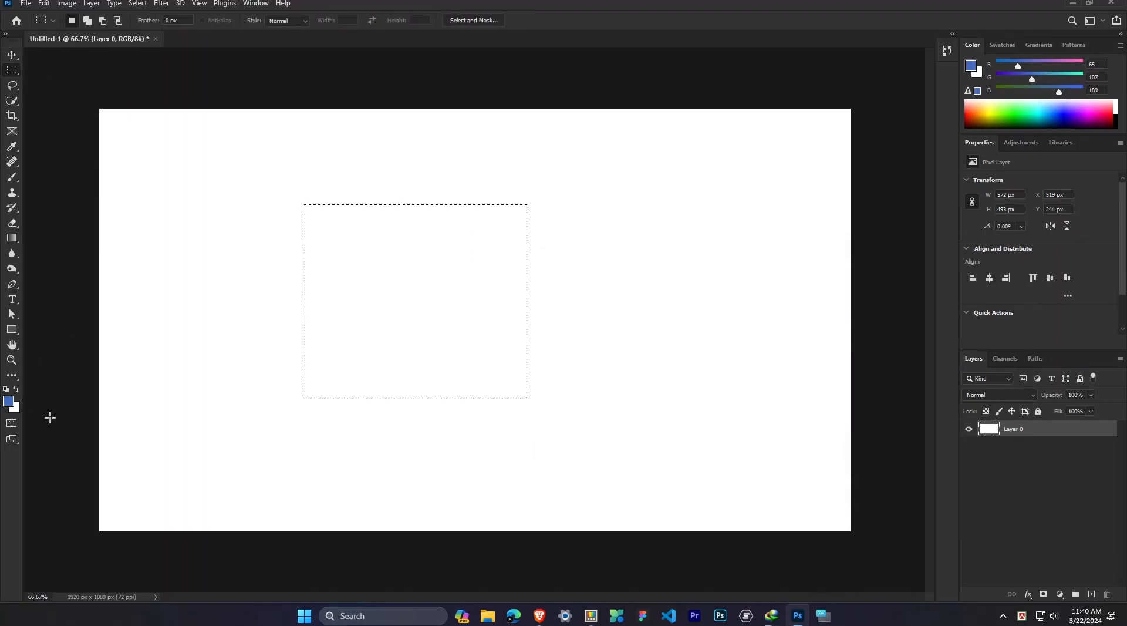
pyautogui.hotkey('alt', 'BackSpace')
pyautogui.hotkey('ctrl', 'd')
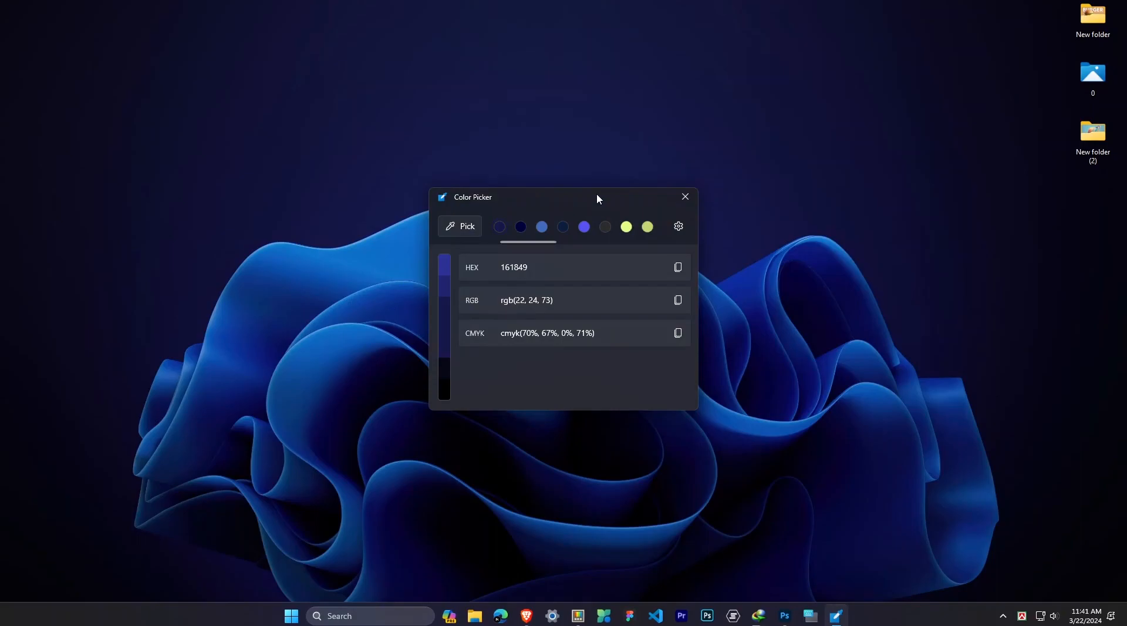
# - Move the Color Picker window aside and pick the blue 0f6cc9 from the wallpaper
pyautogui.moveTo(497, 196); pyautogui.dragTo(599, 193)
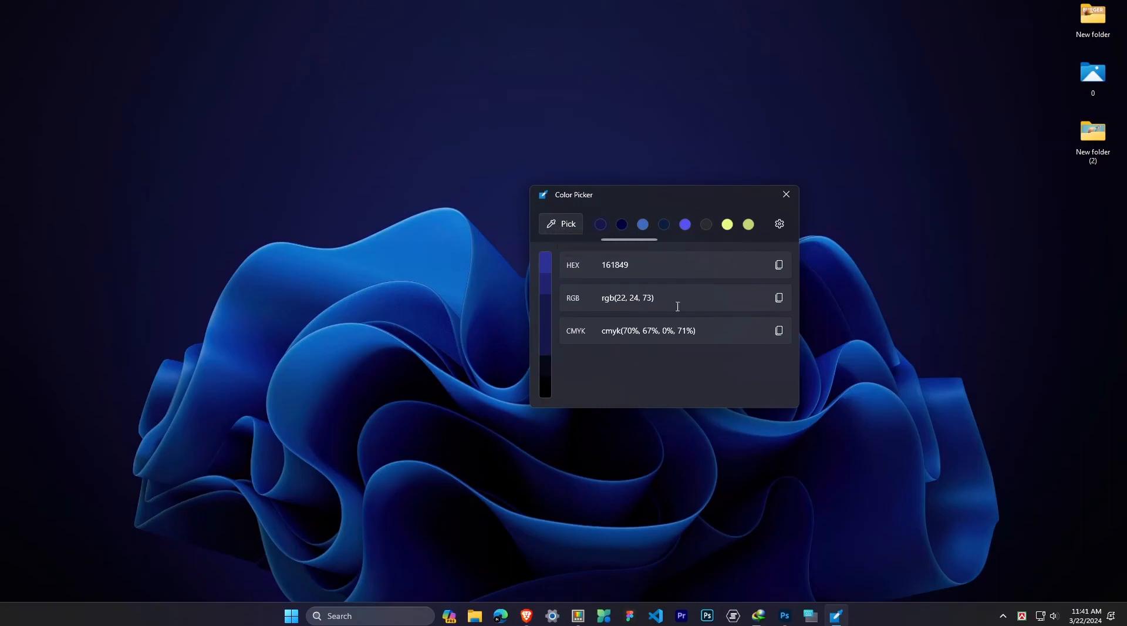
pyautogui.moveTo(635, 242)
pyautogui.mouseDown()
pyautogui.moveTo(710, 241)
pyautogui.moveTo(622, 252)
pyautogui.mouseUp()
pyautogui.click(565, 226)
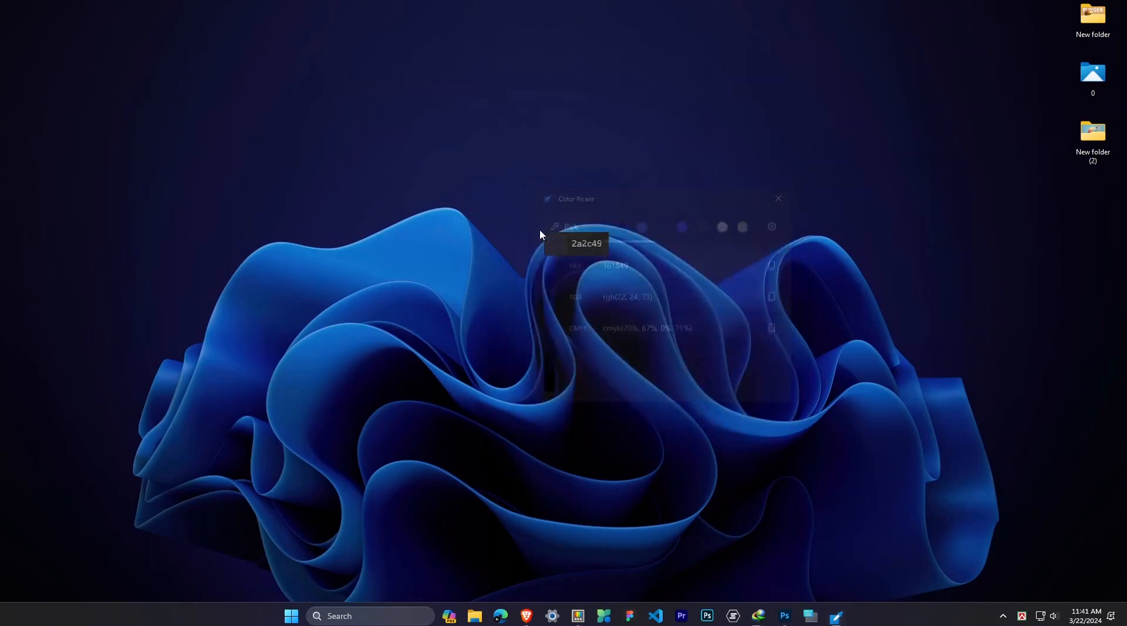
pyautogui.click(427, 259)
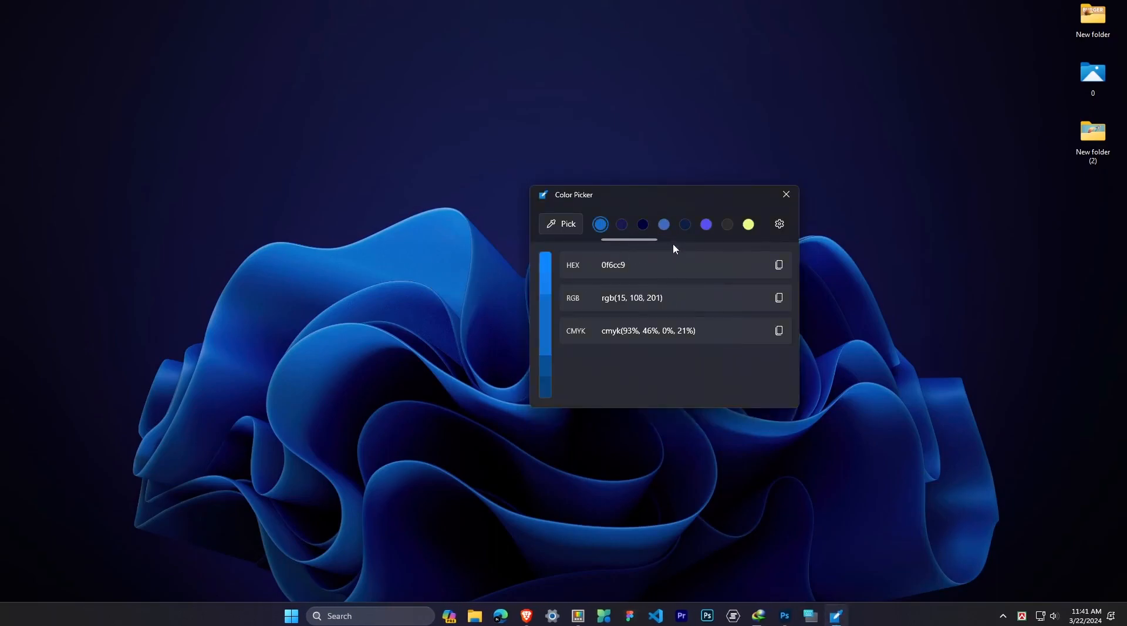
# - Open the settings from Color Picker, close its window and review the default color format options without changing the format
pyautogui.click(779, 224)
pyautogui.click(786, 193)
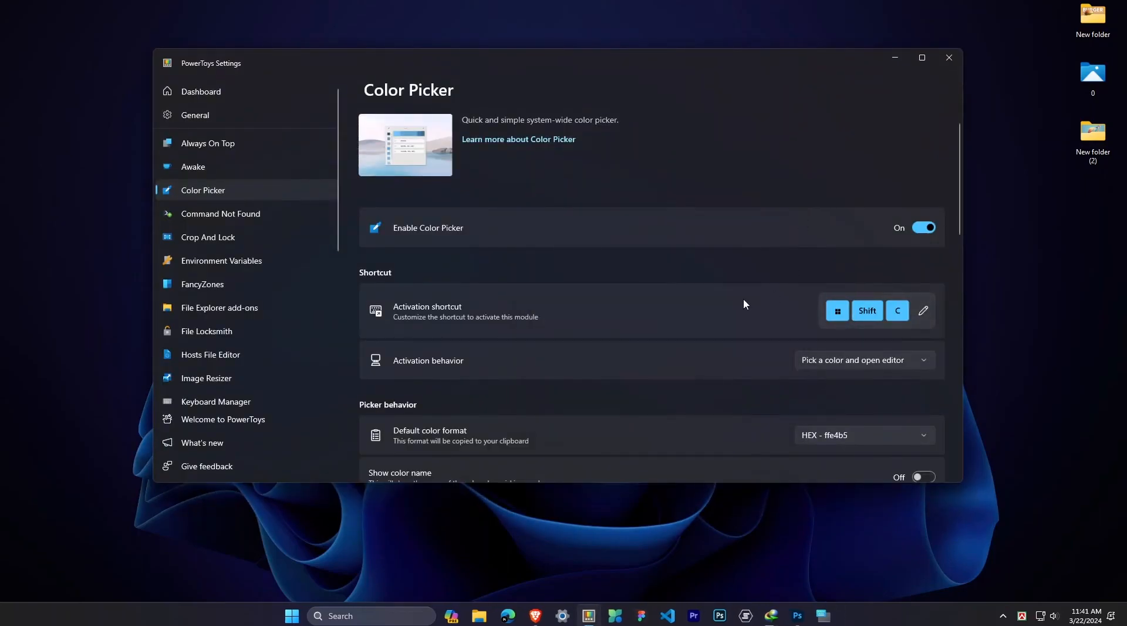
pyautogui.scroll(-3, 744, 303)
pyautogui.scroll(-3, 742, 307)
pyautogui.scroll(3, 742, 306)
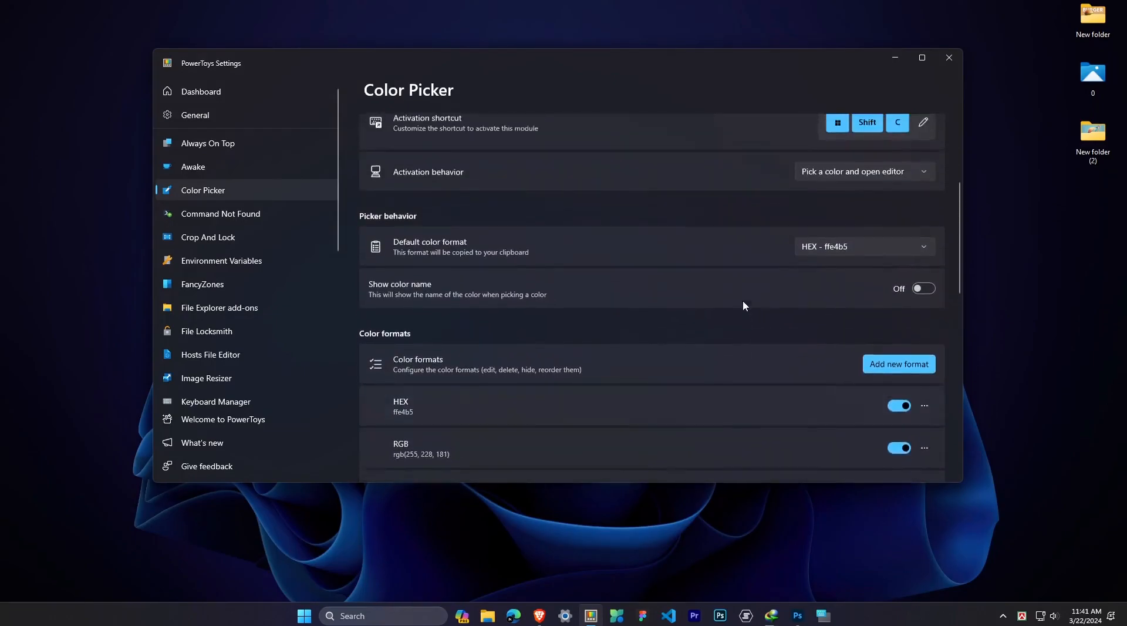
pyautogui.click(895, 272)
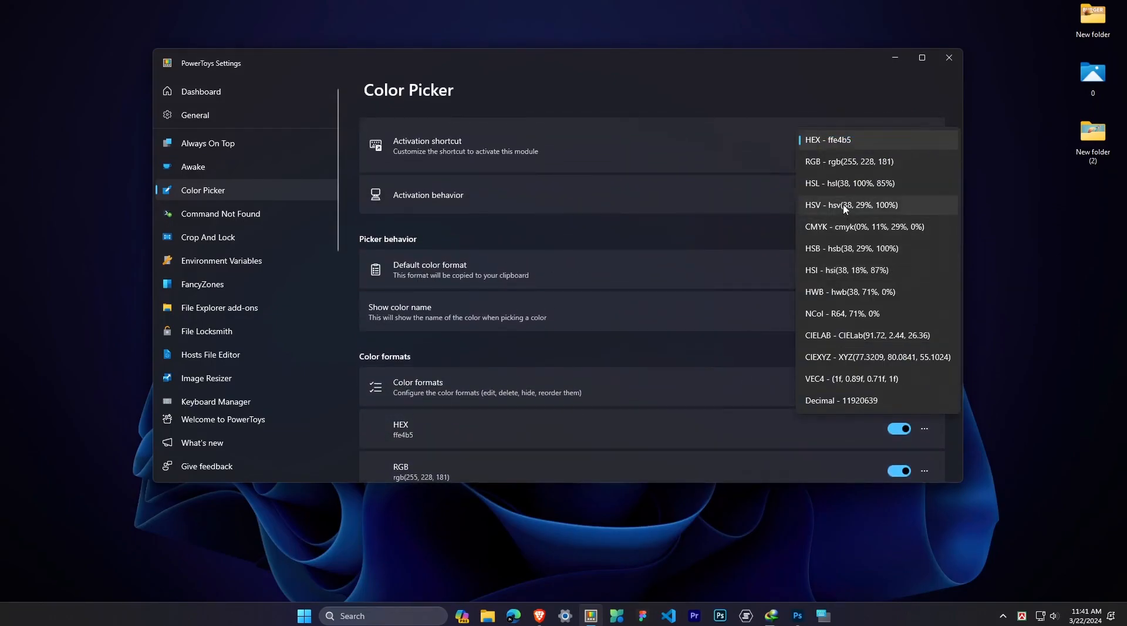
pyautogui.click(623, 245)
# - Enable the HSL format among Color Picker's color formats
pyautogui.scroll(-2, 663, 259)
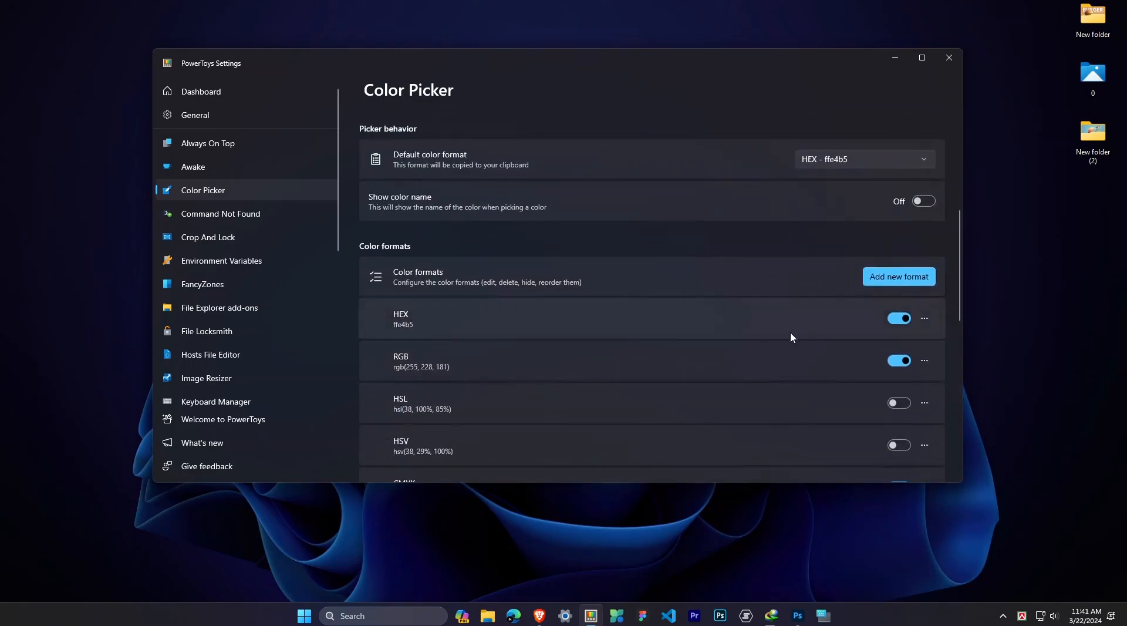
pyautogui.scroll(-3, 536, 327)
pyautogui.scroll(-3, 587, 281)
pyautogui.scroll(-3, 626, 356)
pyautogui.scroll(6, 628, 354)
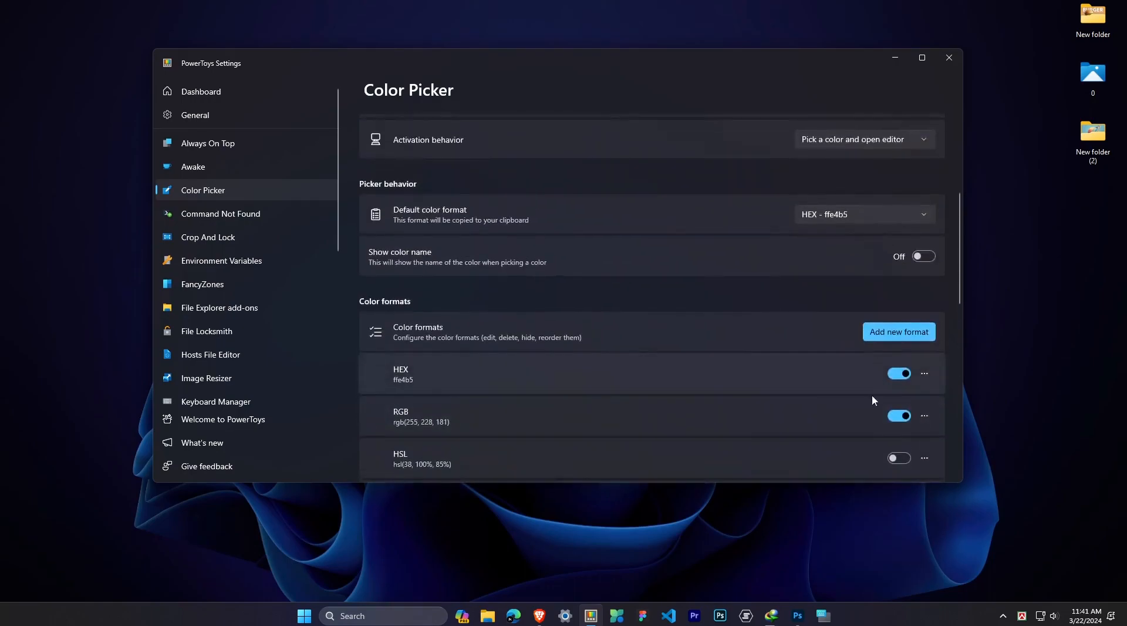
pyautogui.scroll(-2, 887, 378)
pyautogui.click(899, 347)
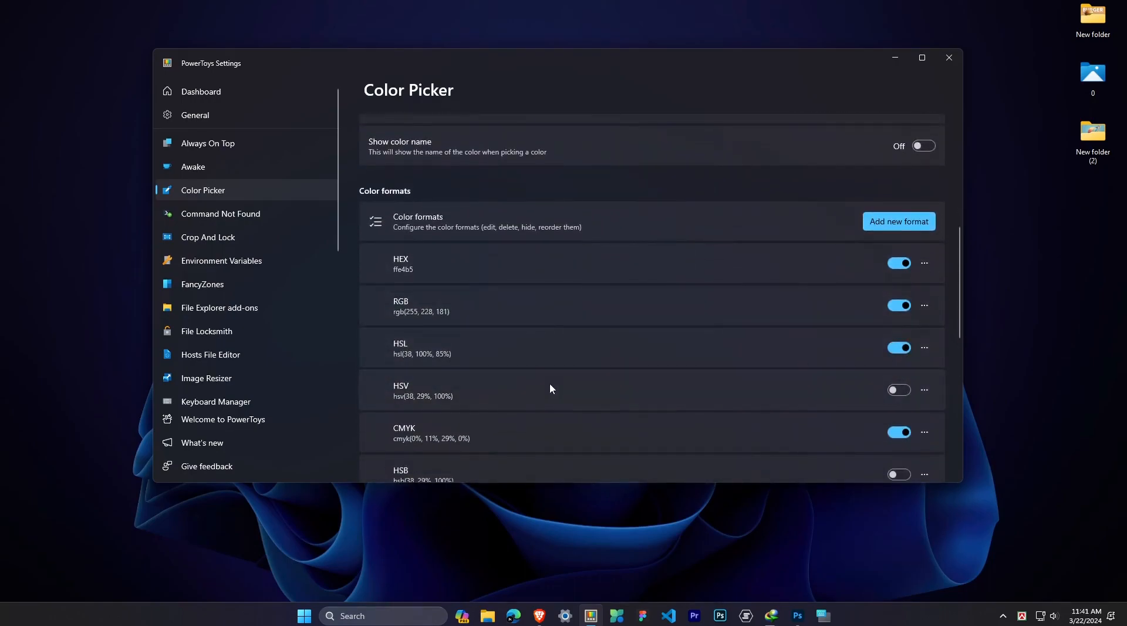
# - Close the settings window and pick another color from the wallpaper with Color Picker
pyautogui.click(949, 58)
pyautogui.press('super+shift+c')
pyautogui.click(587, 240)
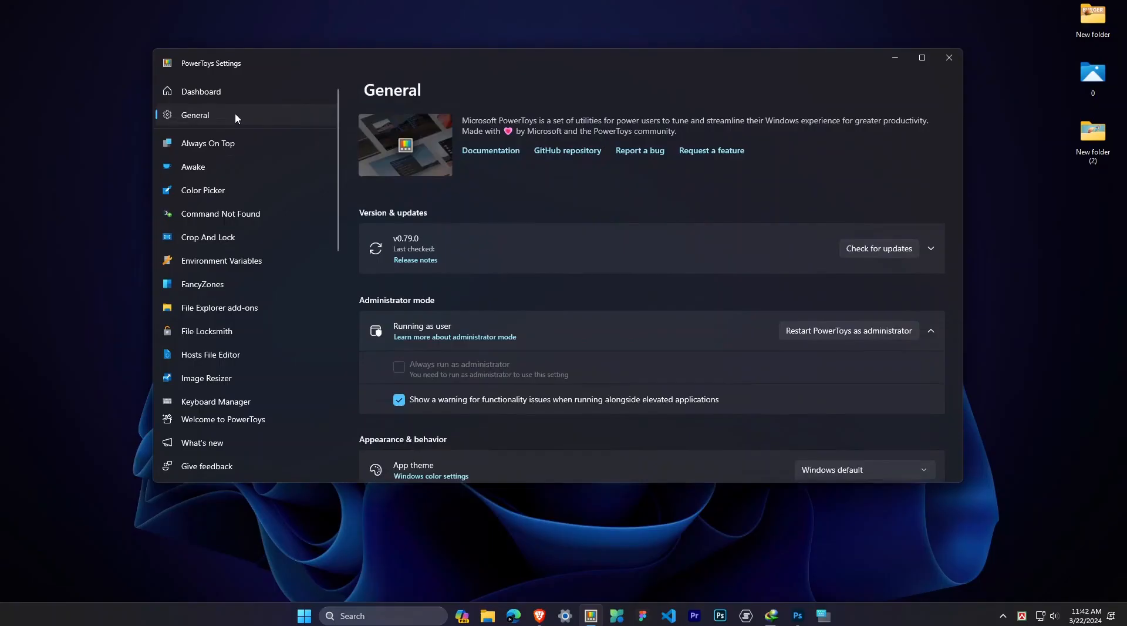
# - Open the Screen Ruler page in PowerToys Settings
pyautogui.scroll(-3, 200, 176)
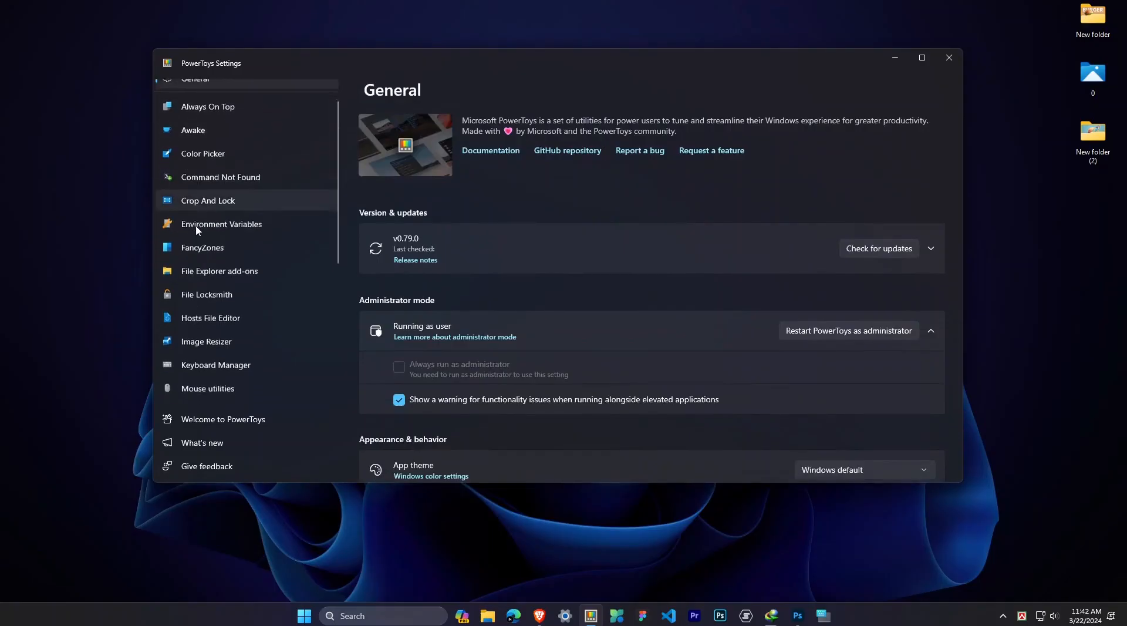
pyautogui.scroll(1, 206, 226)
pyautogui.scroll(-6, 208, 223)
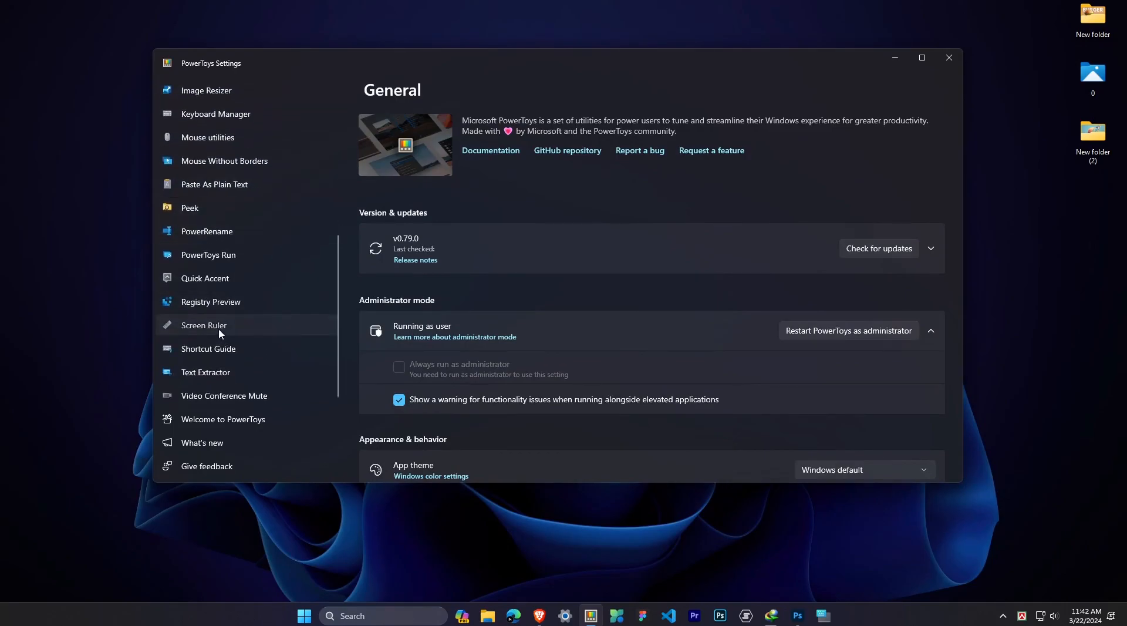
pyautogui.click(219, 329)
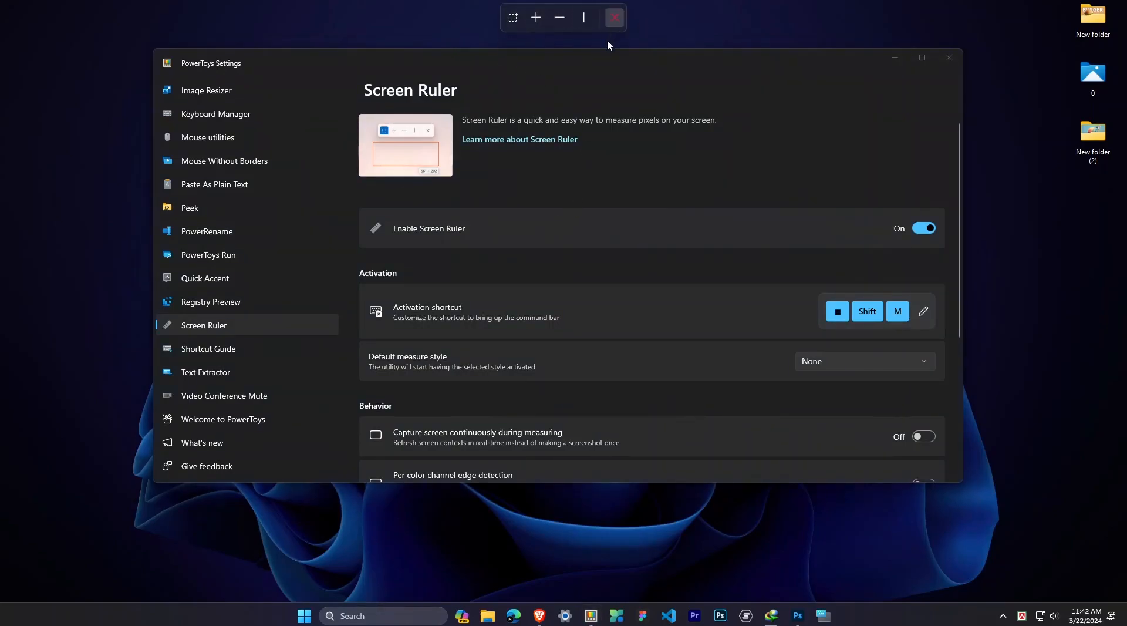
# - Measure the settings window with Screen Ruler's horizontal and vertical spacing, and the Enable Screen Ruler row in both directions
pyautogui.click(560, 19)
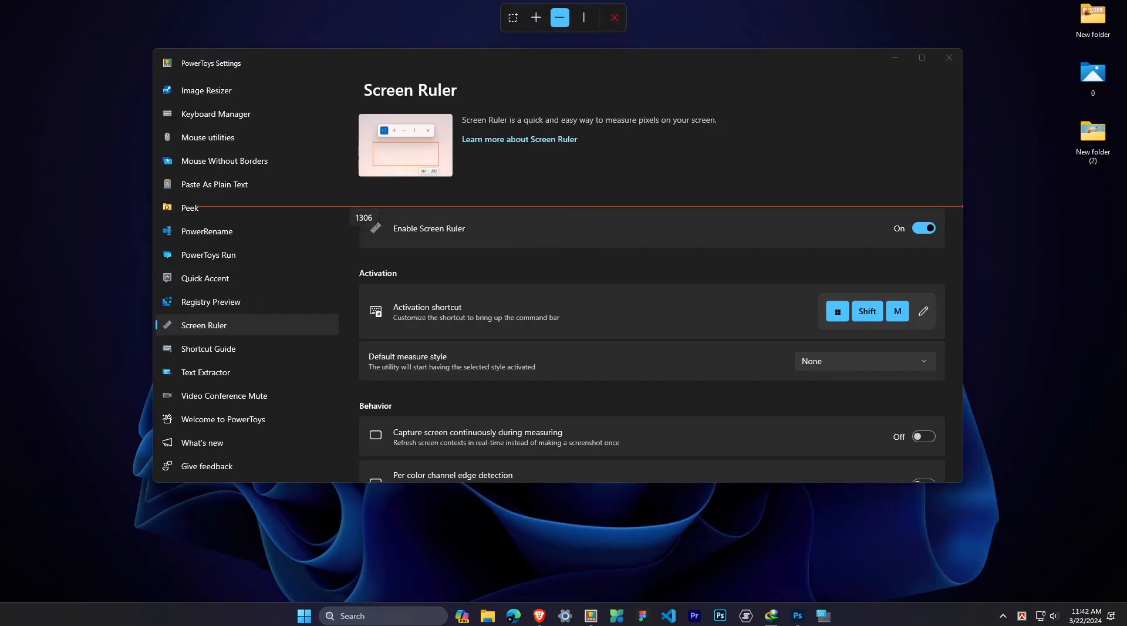
pyautogui.click(561, 18)
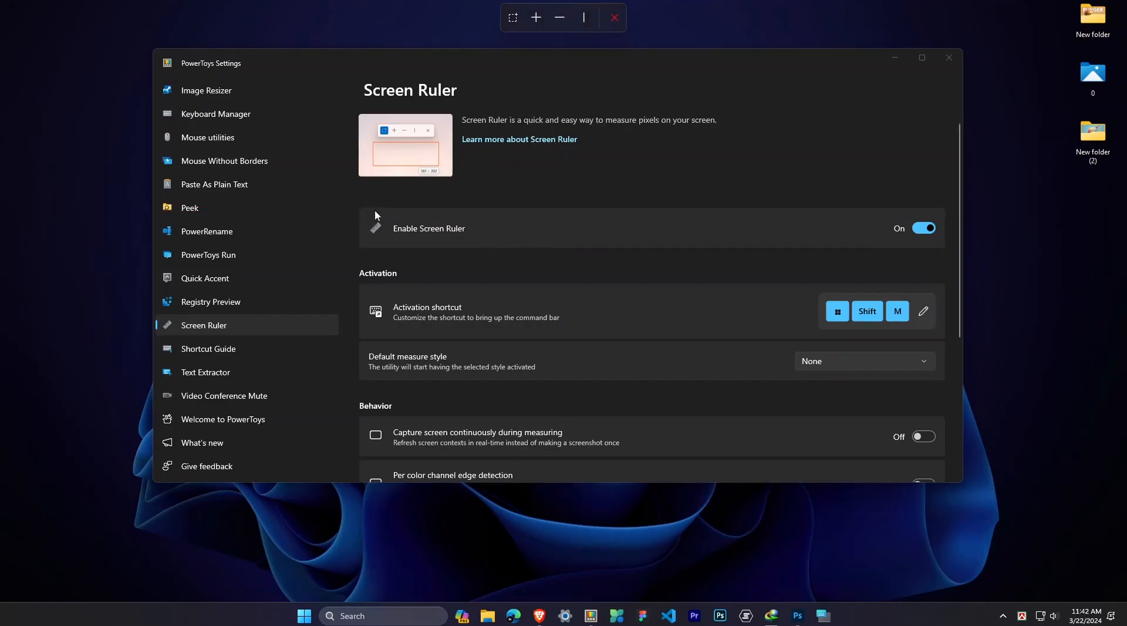
pyautogui.click(560, 18)
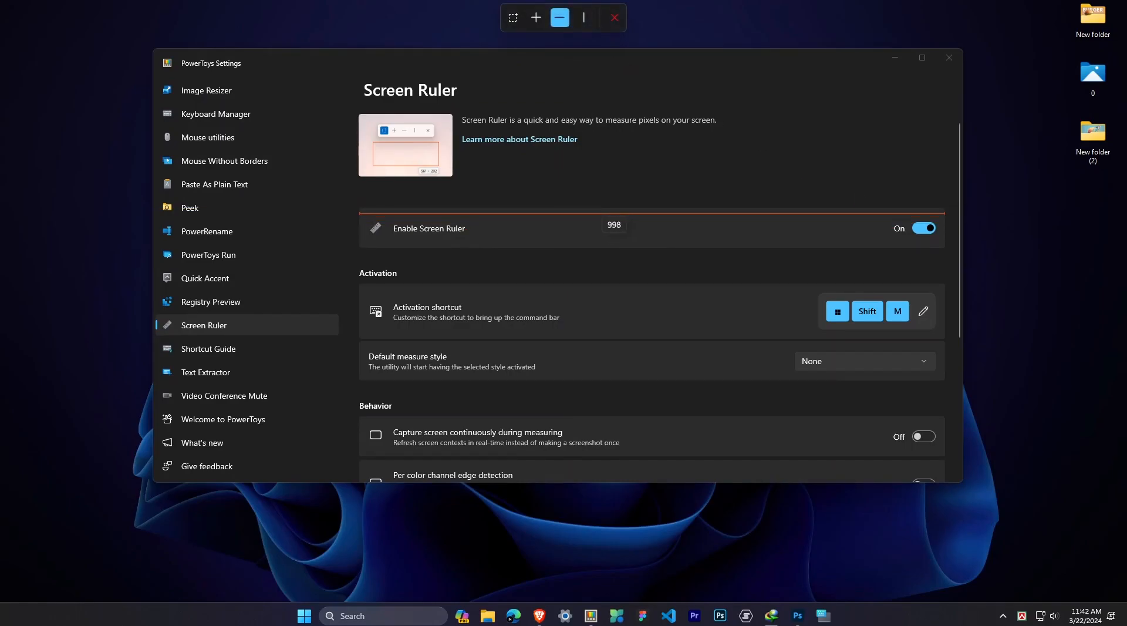
pyautogui.click(583, 18)
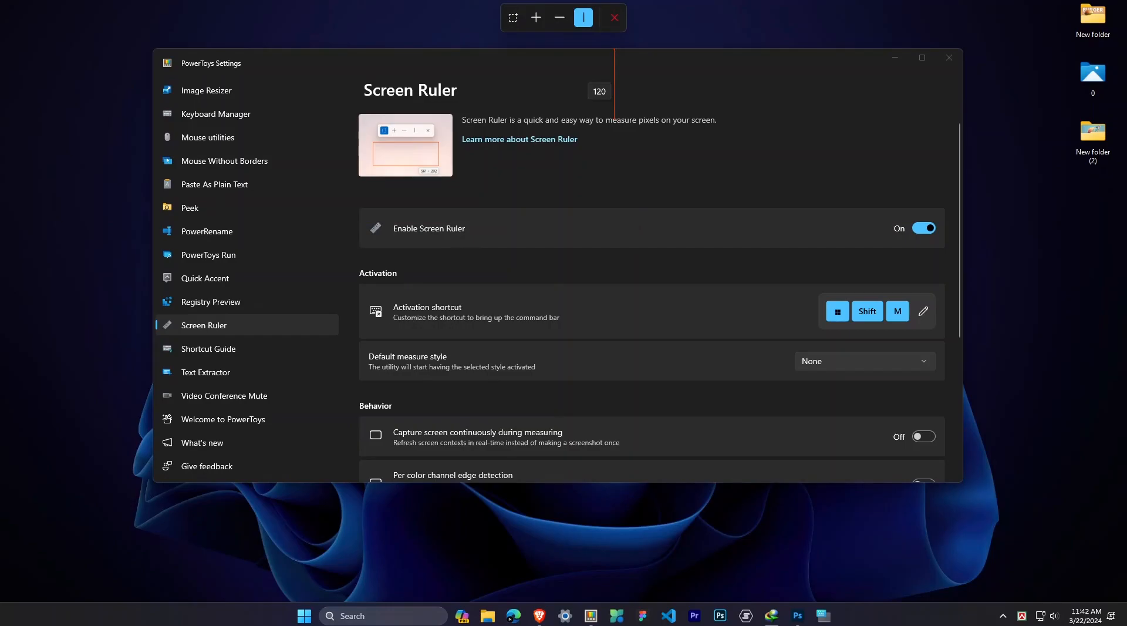
pyautogui.click(536, 17)
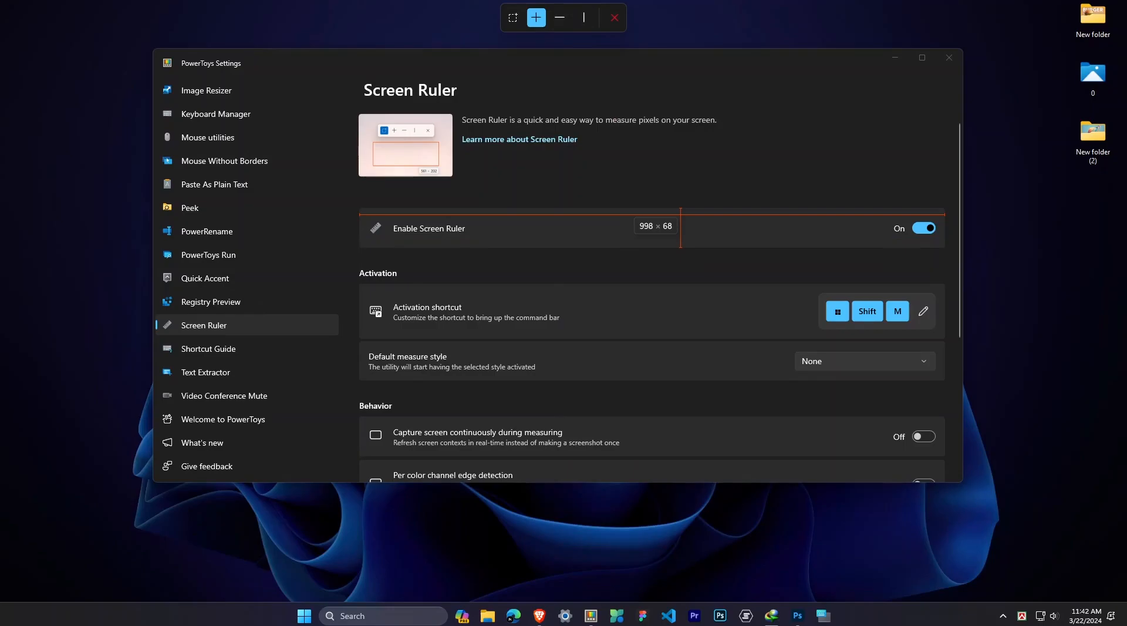
pyautogui.press('Escape')
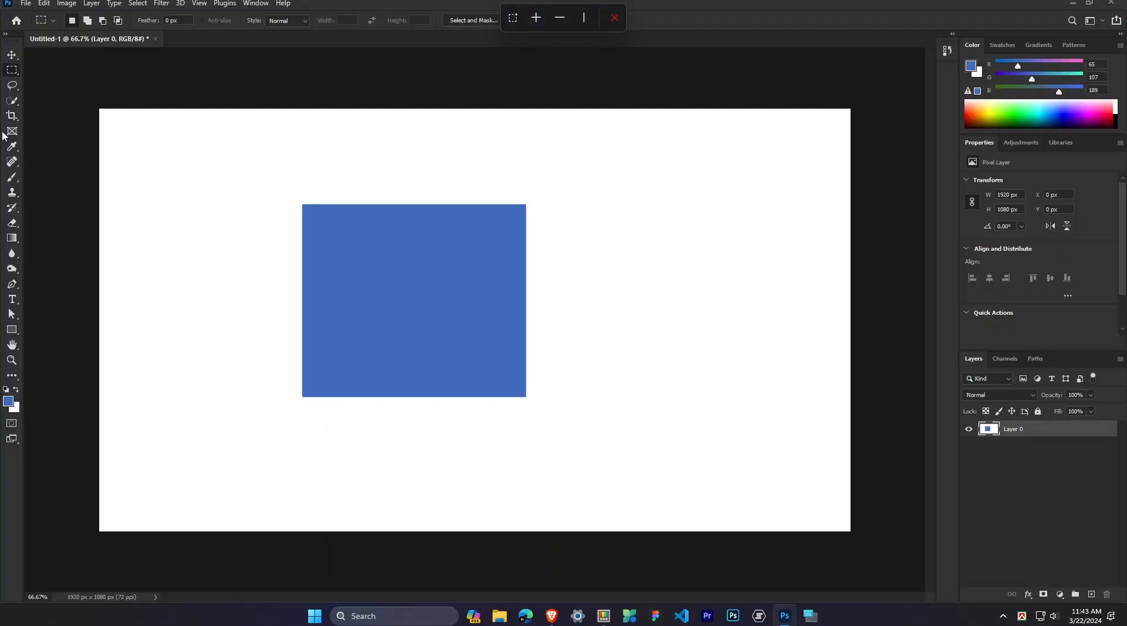
# - In Photoshop, create a 998 × 68 px rectangle drawn from its center and move it above the blue square
pyautogui.press('u')
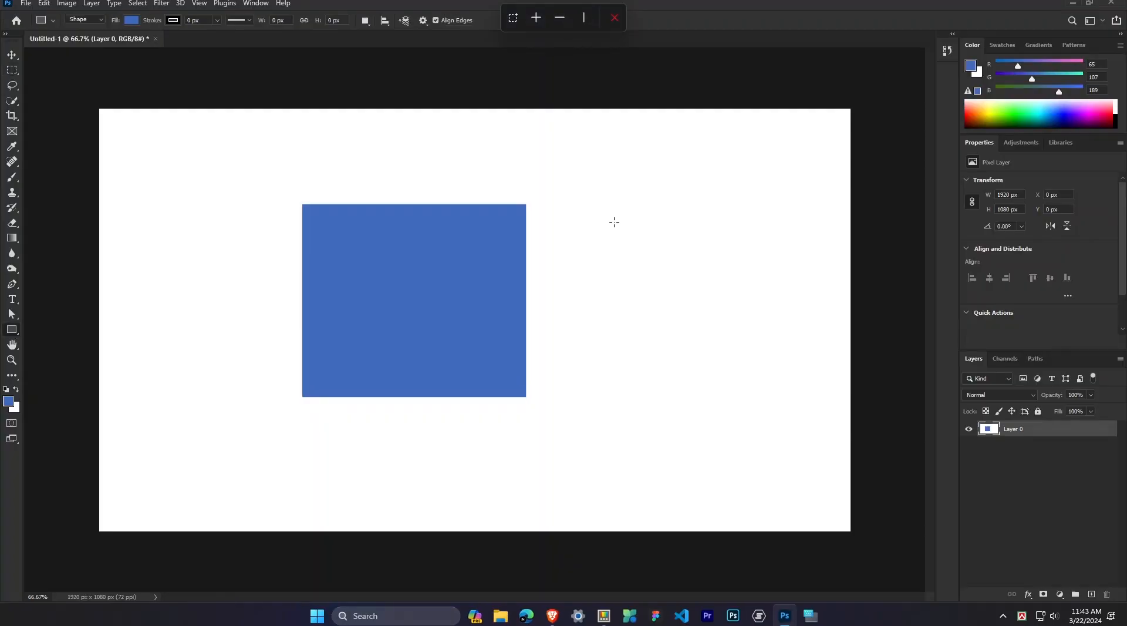
pyautogui.click(554, 236)
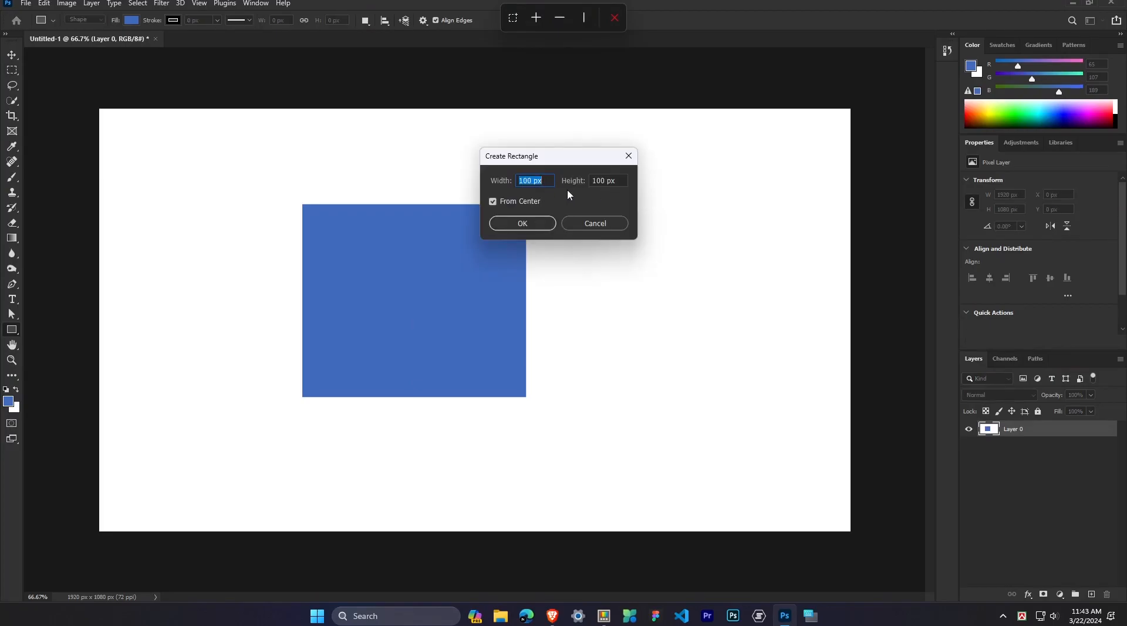
pyautogui.write('998')
pyautogui.press('Tab')
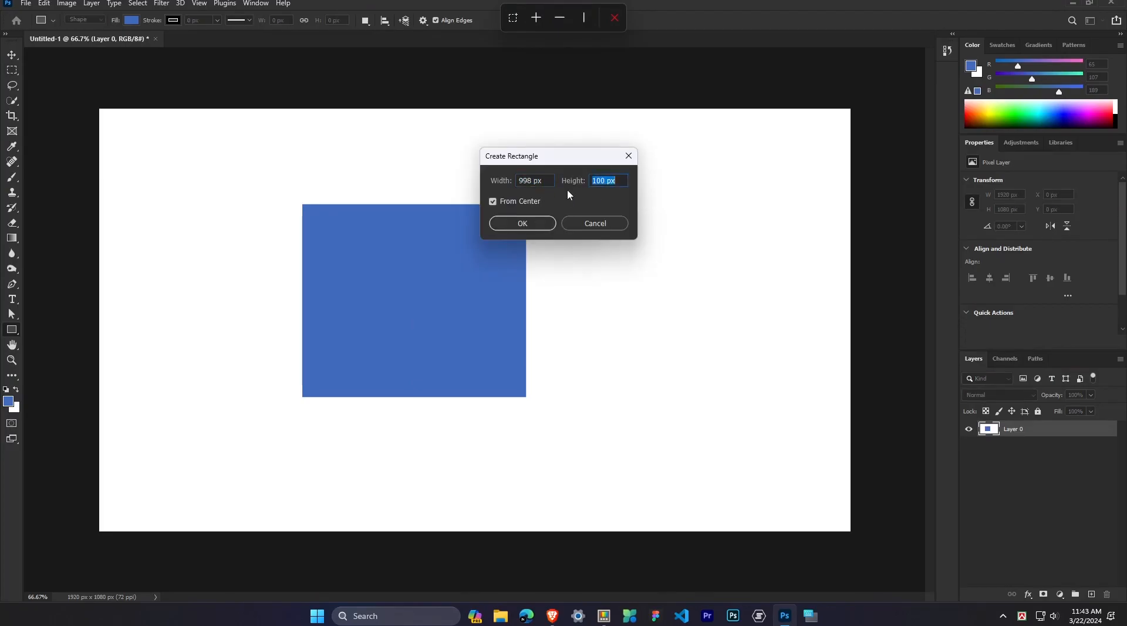
pyautogui.write('68')
pyautogui.press('Return')
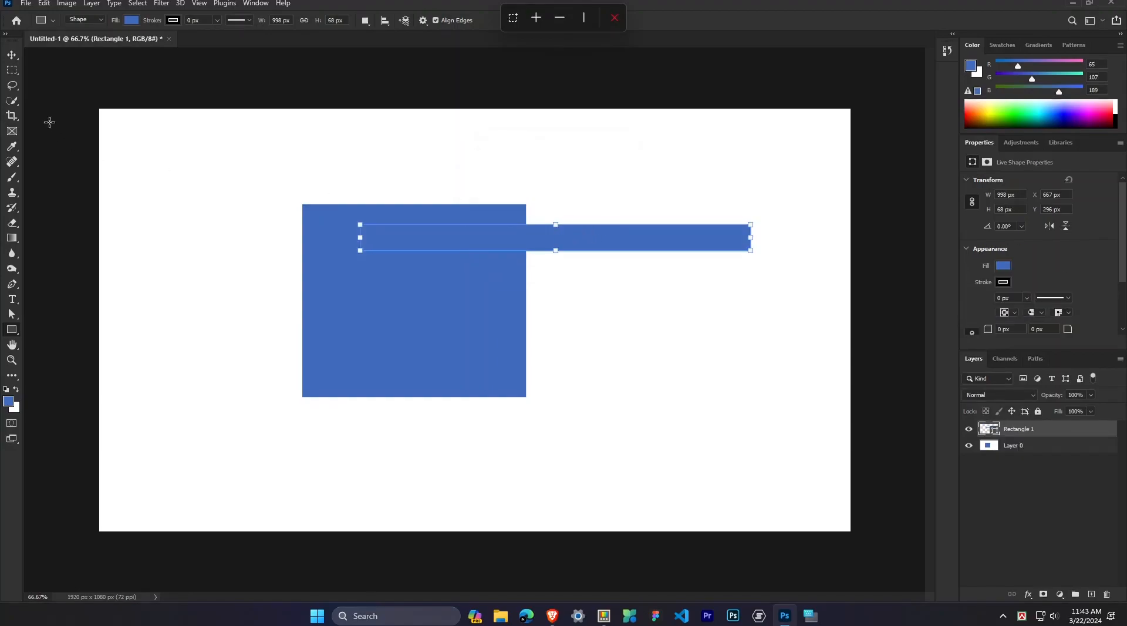
pyautogui.click(12, 55)
pyautogui.moveTo(551, 249); pyautogui.dragTo(554, 174)
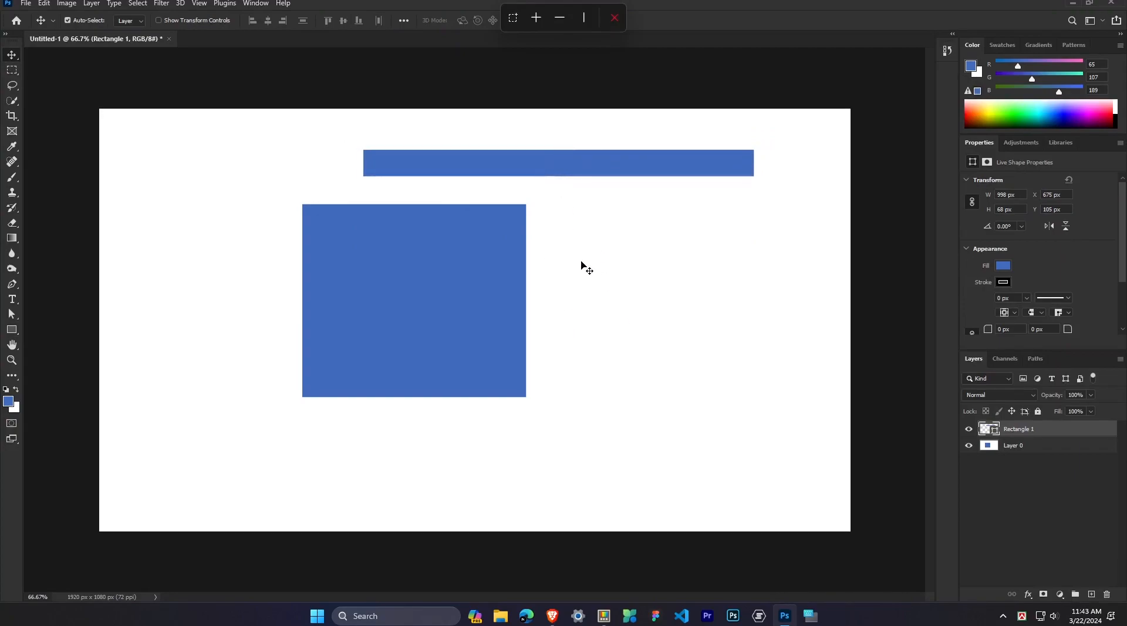
# - Close and relaunch Screen Ruler, then measure a freely drawn area with its Bounds tool
pyautogui.click(615, 18)
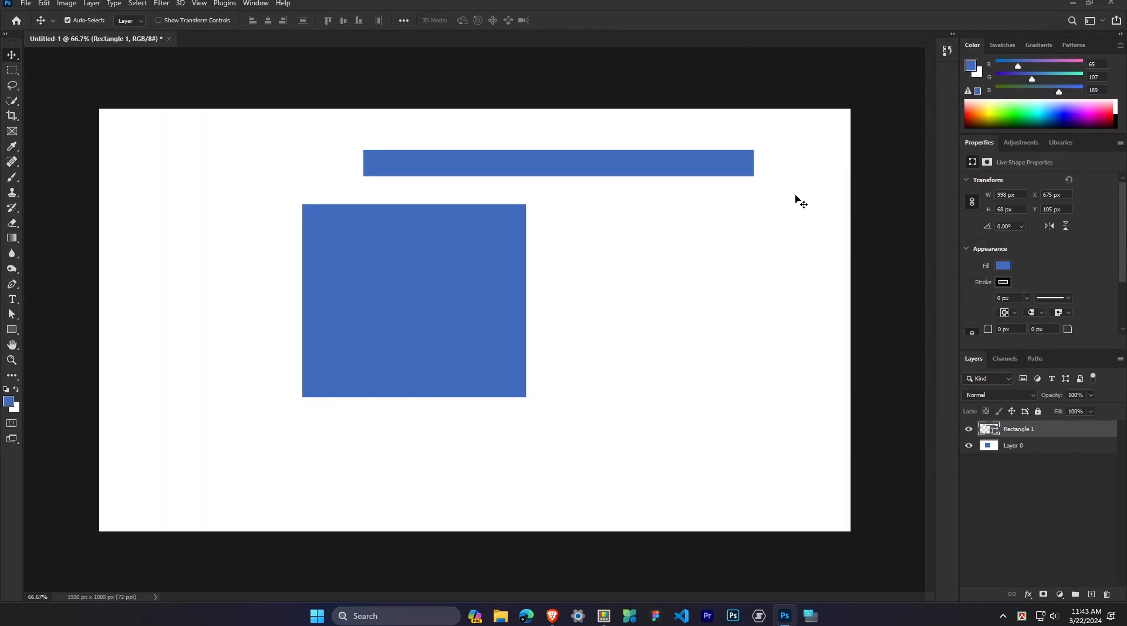
pyautogui.press('ctrl+shift+super+m')
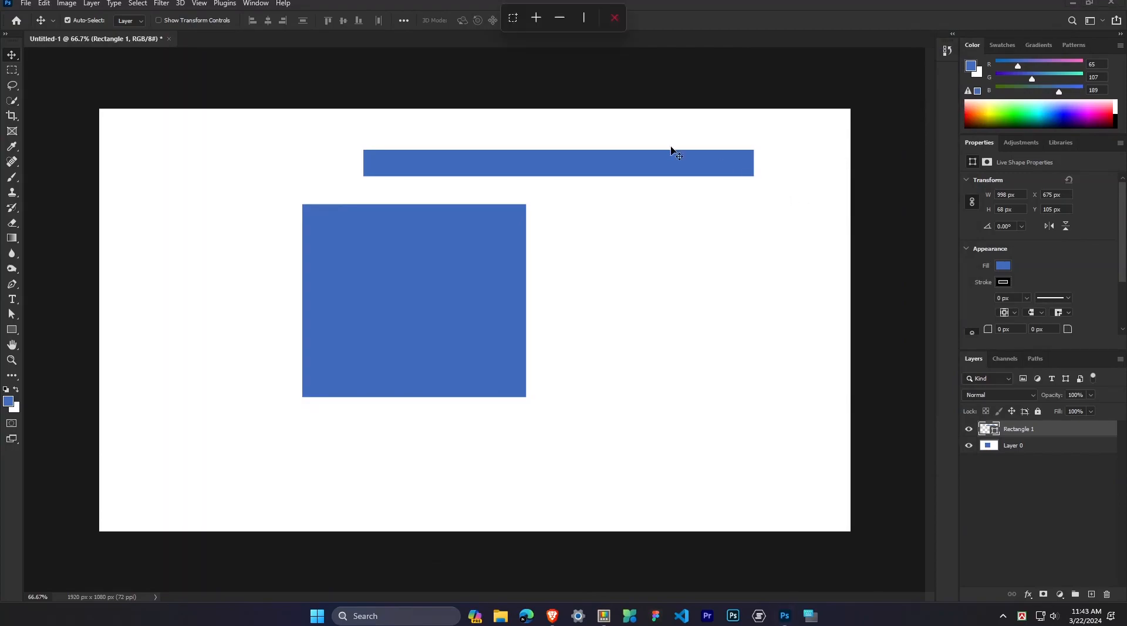
pyautogui.click(514, 21)
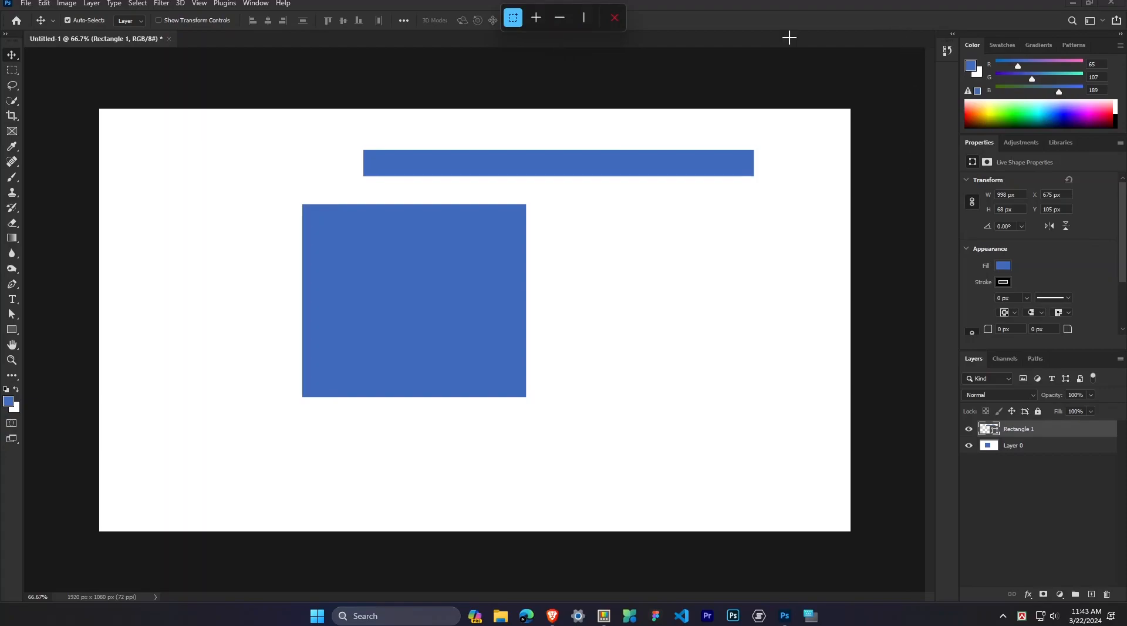
pyautogui.moveTo(618, 47); pyautogui.dragTo(709, 108)
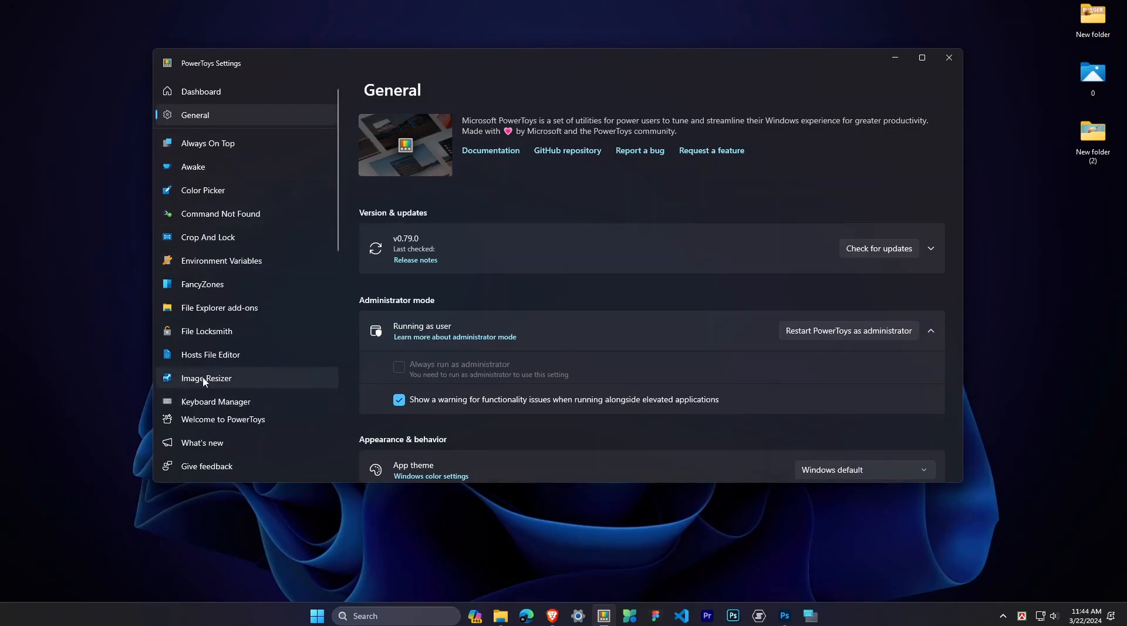
# - Open the Image Resizer page in PowerToys Settings, review its size presets and minimize the settings window
pyautogui.scroll(-2, 206, 379)
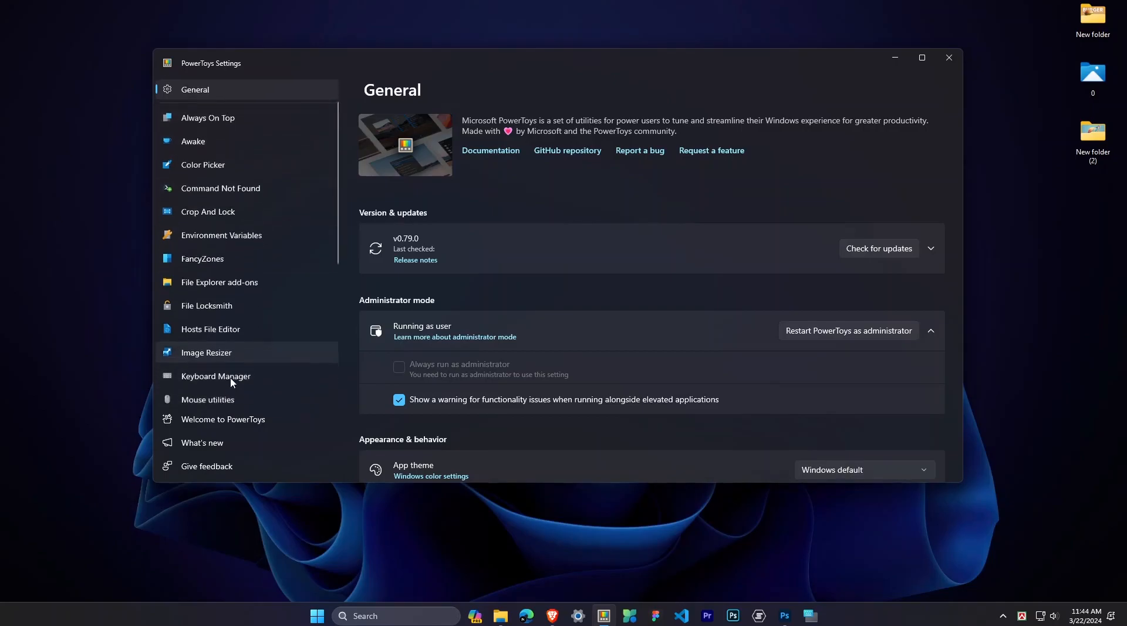
pyautogui.click(235, 330)
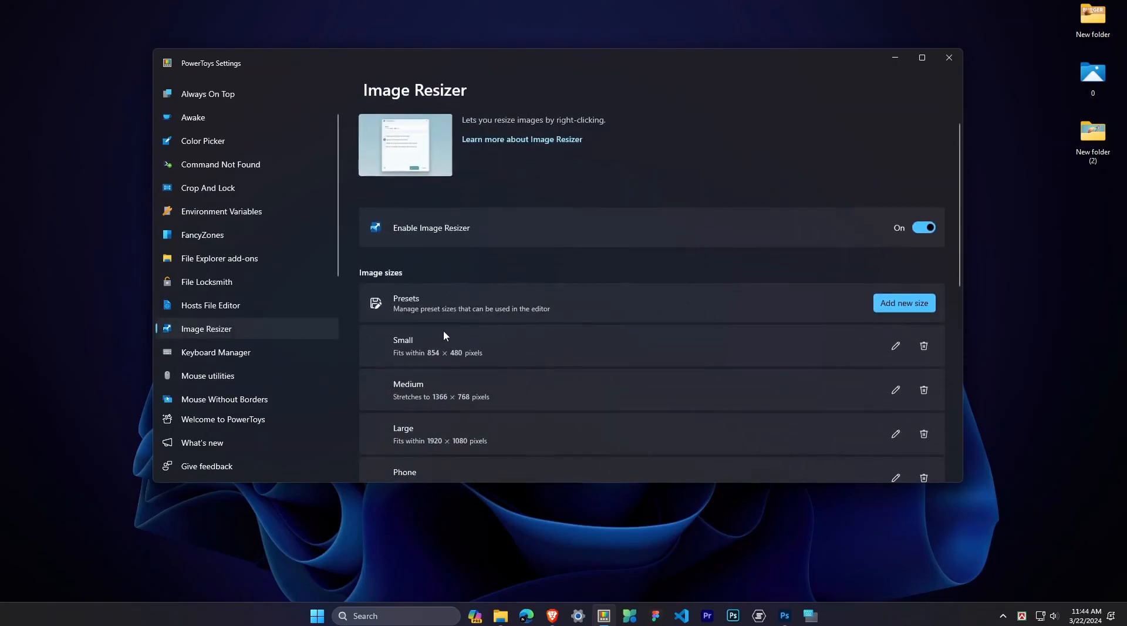
pyautogui.scroll(-1, 491, 340)
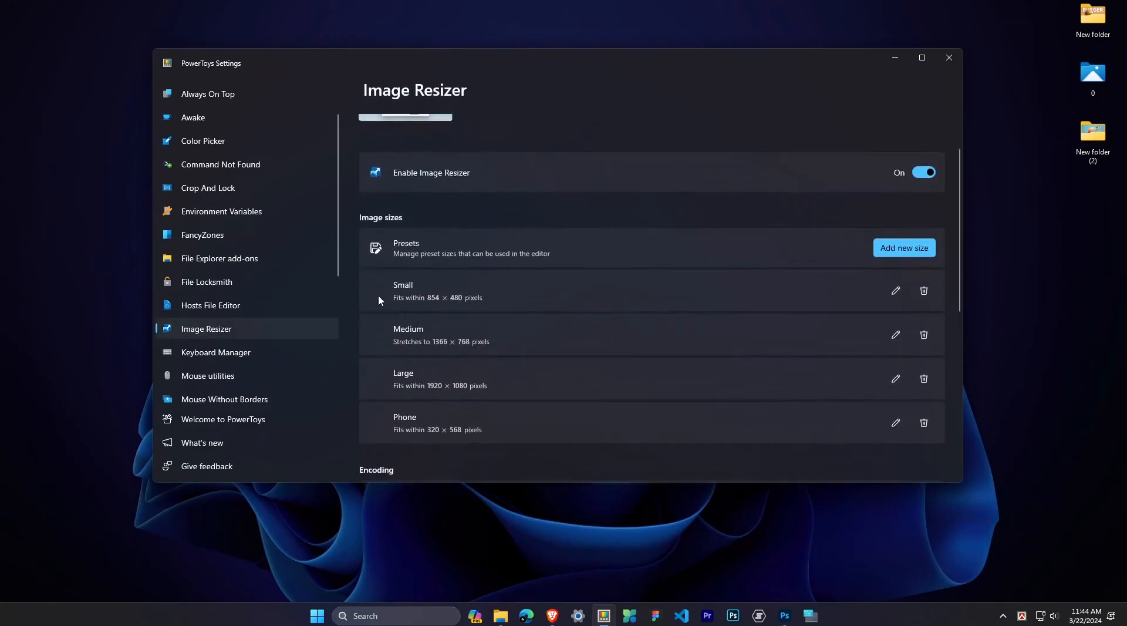
pyautogui.scroll(1, 506, 302)
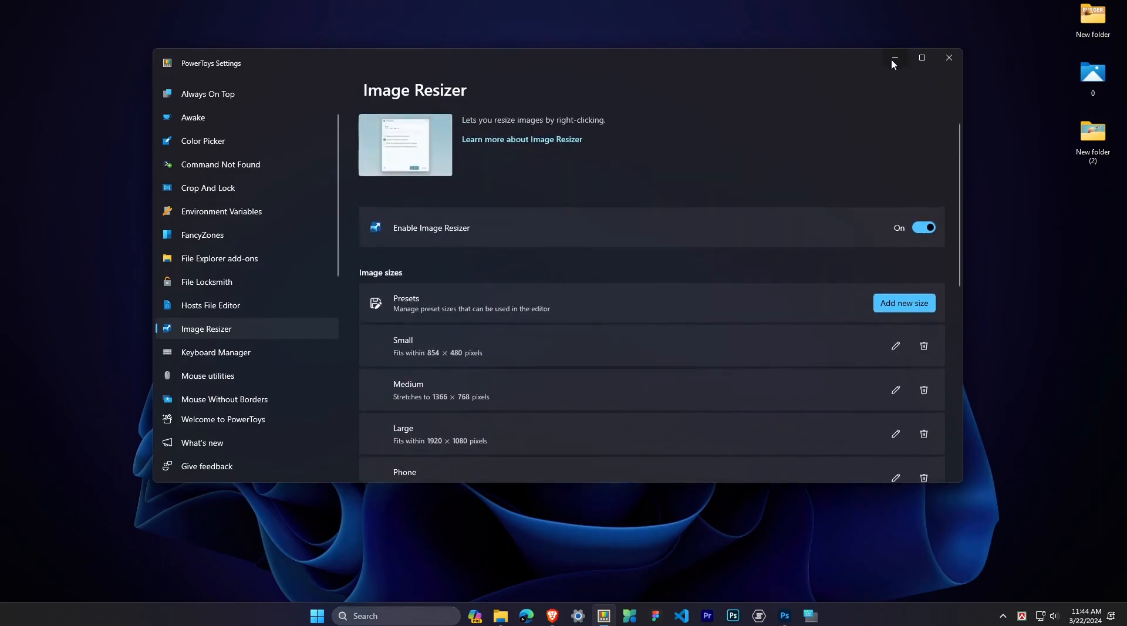
pyautogui.click(896, 59)
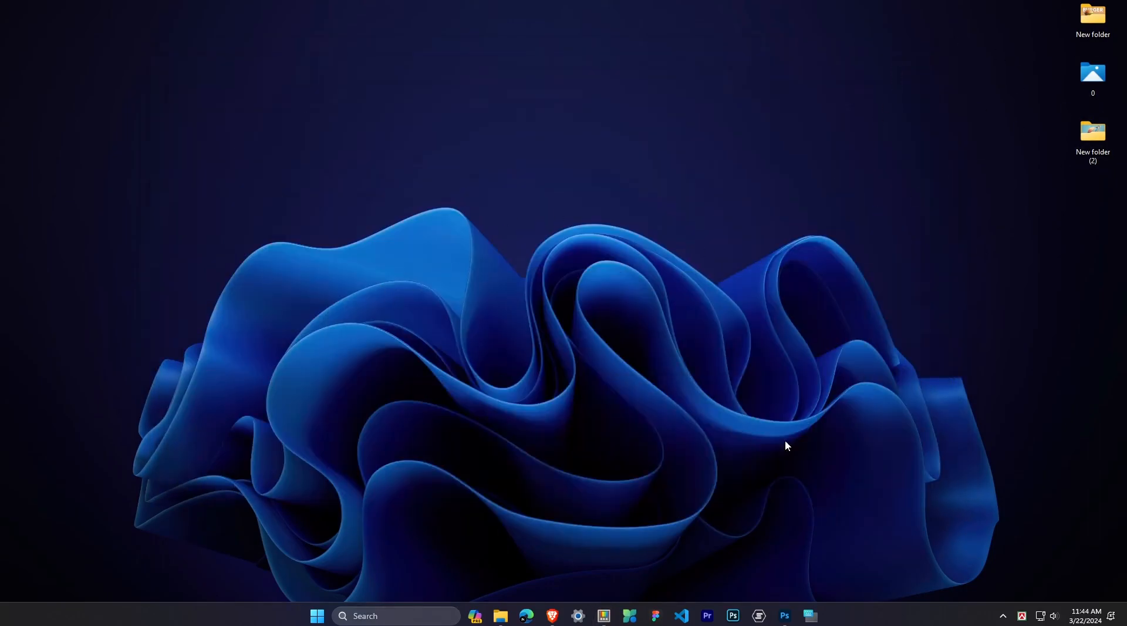
# - Switch to File Explorer and check the saturn image's dimensions in its detailed properties, then close the properties
pyautogui.click(508, 613)
pyautogui.click(214, 120)
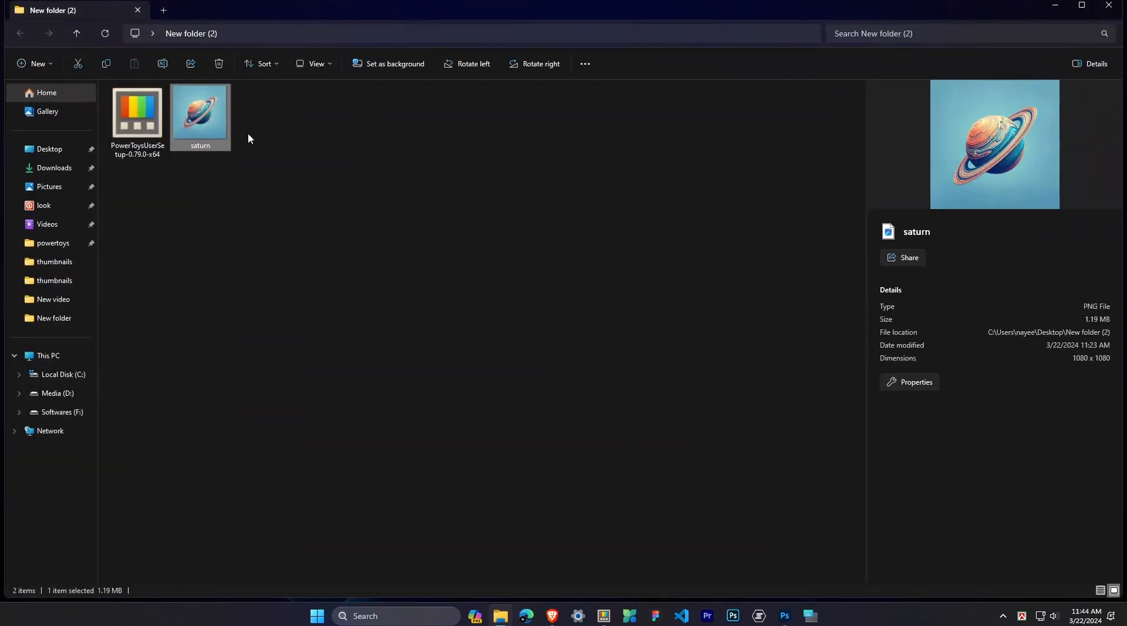
pyautogui.rightClick(207, 125)
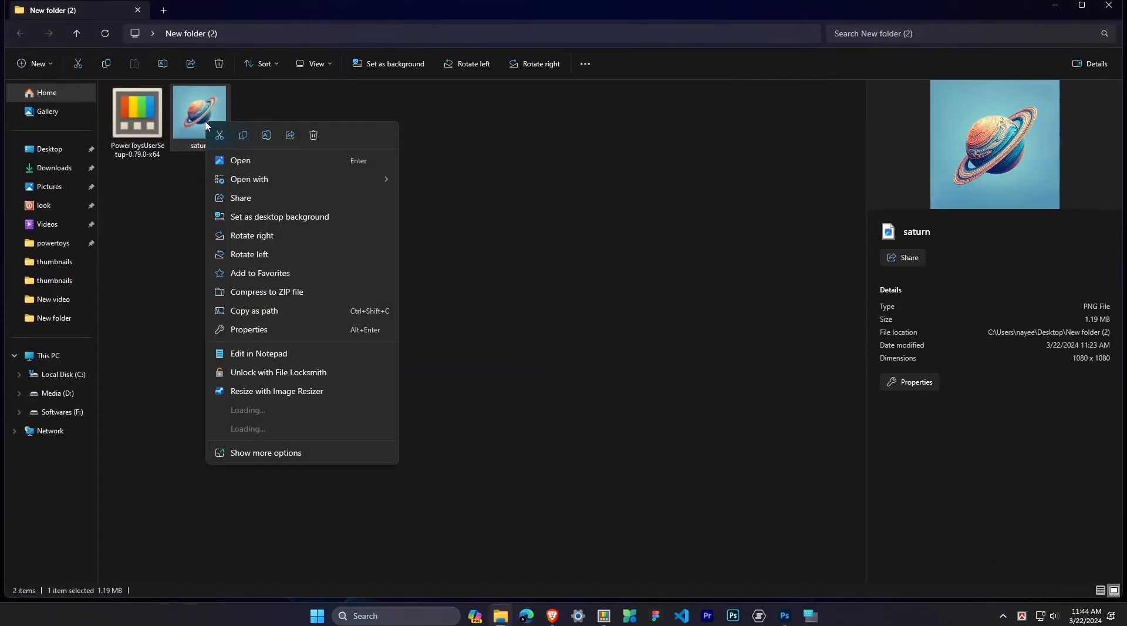
pyautogui.click(275, 453)
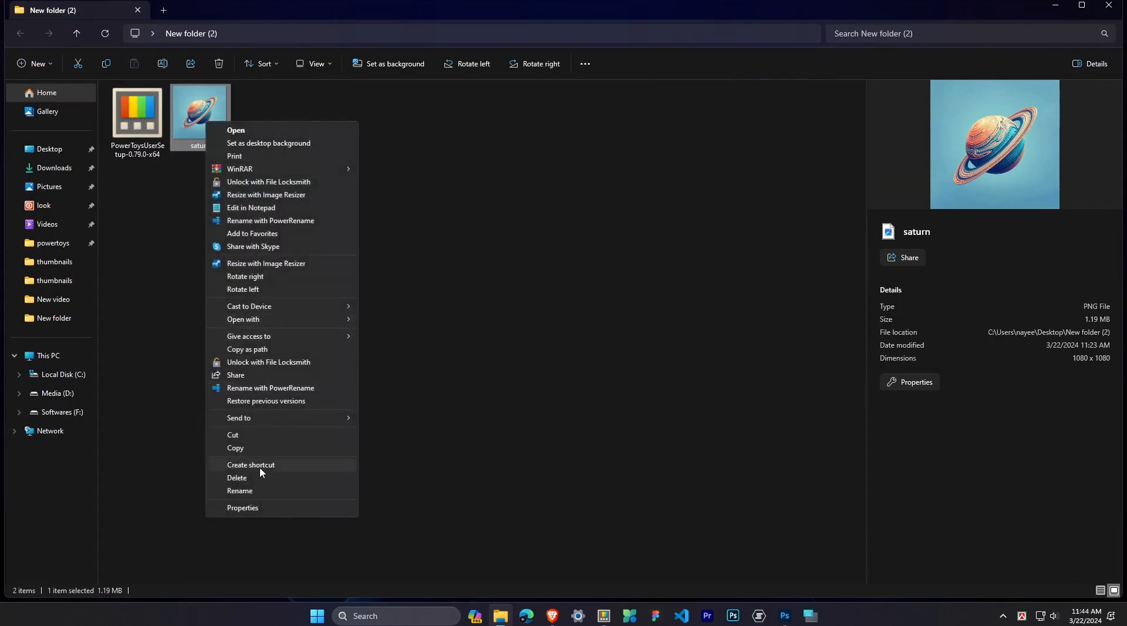
pyautogui.click(262, 507)
pyautogui.click(285, 151)
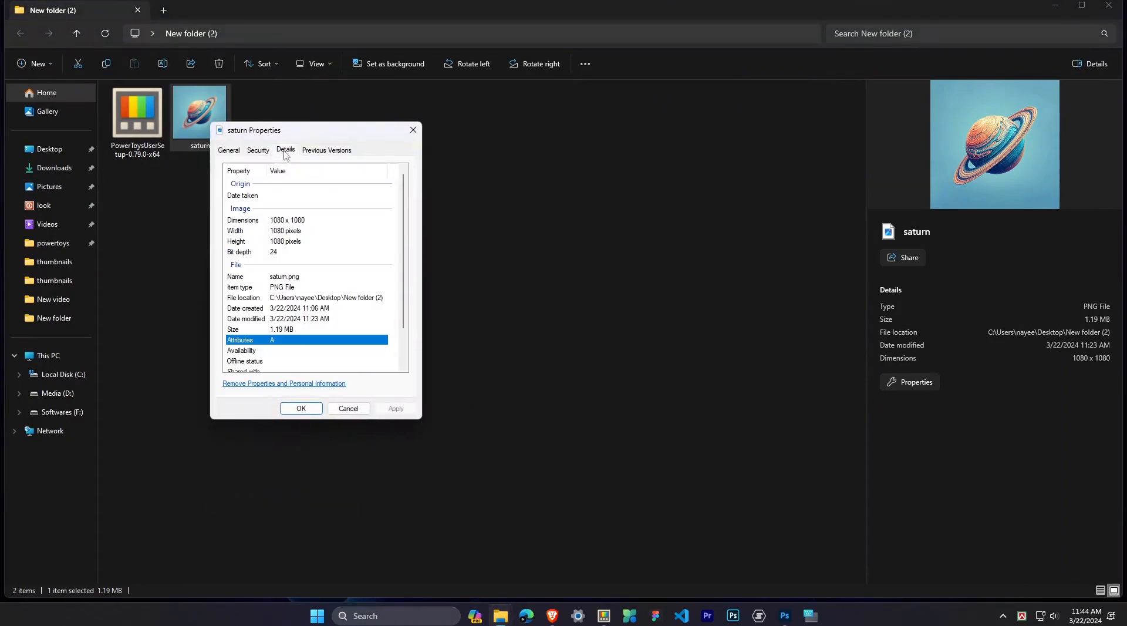
pyautogui.click(410, 132)
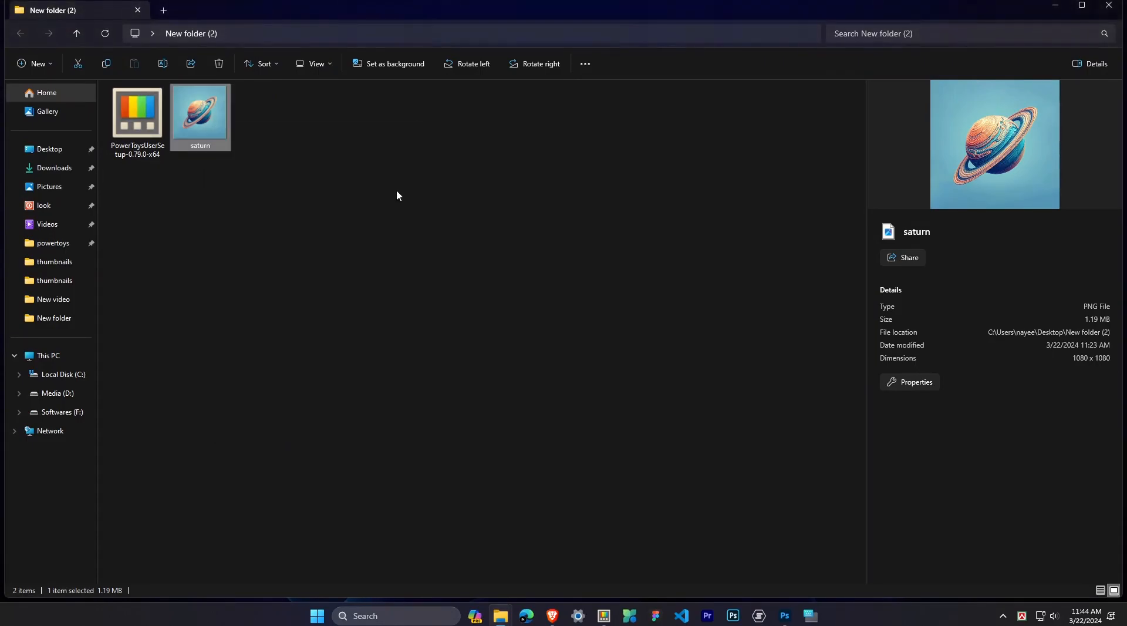
# - Open the saturn image in Image Resizer and review the available preset sizes without changing the selection
pyautogui.rightClick(213, 137)
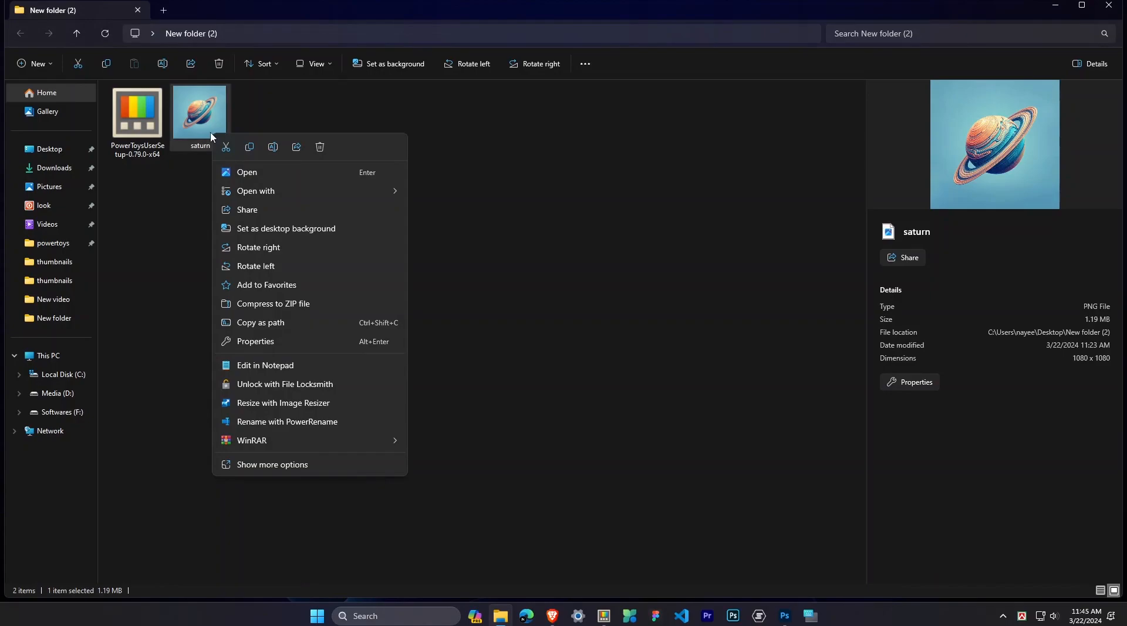
pyautogui.click(301, 405)
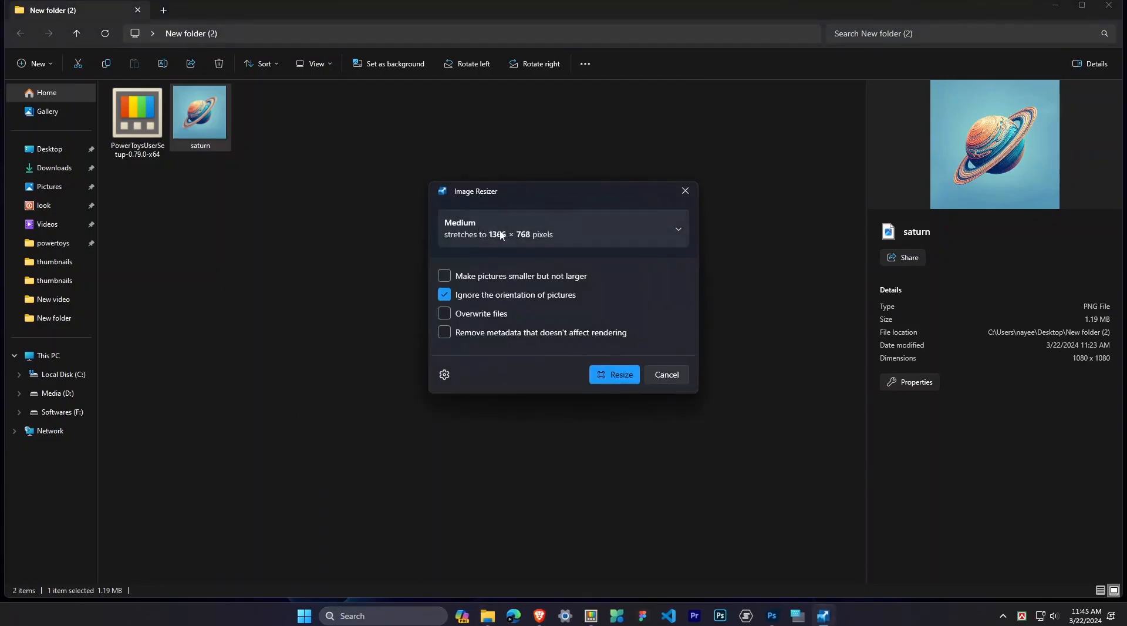
pyautogui.click(537, 232)
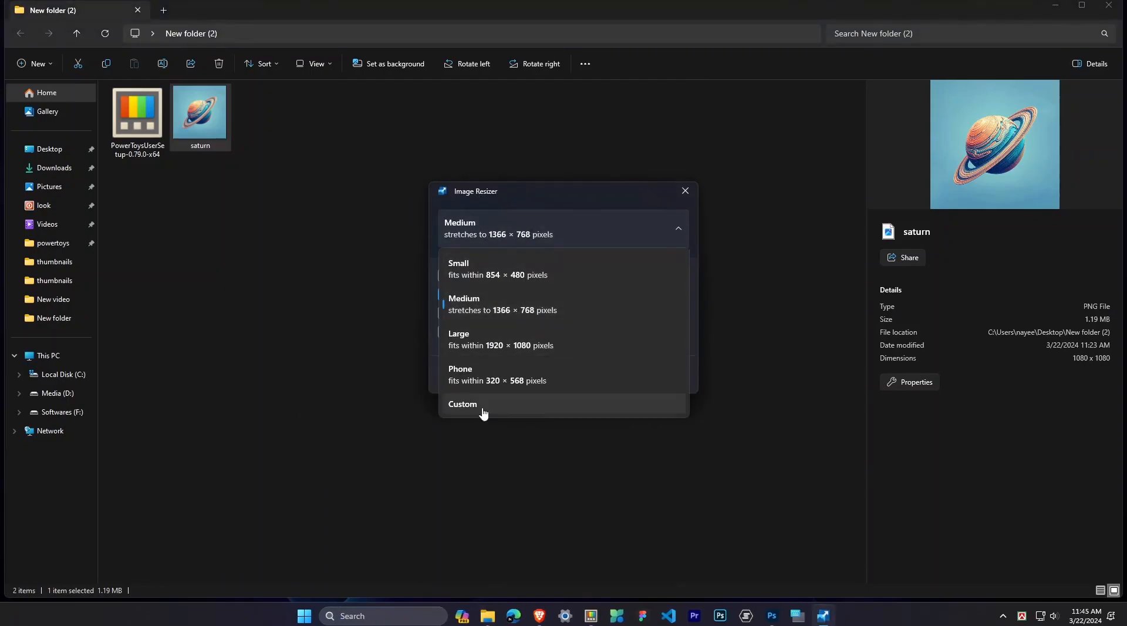
pyautogui.click(546, 229)
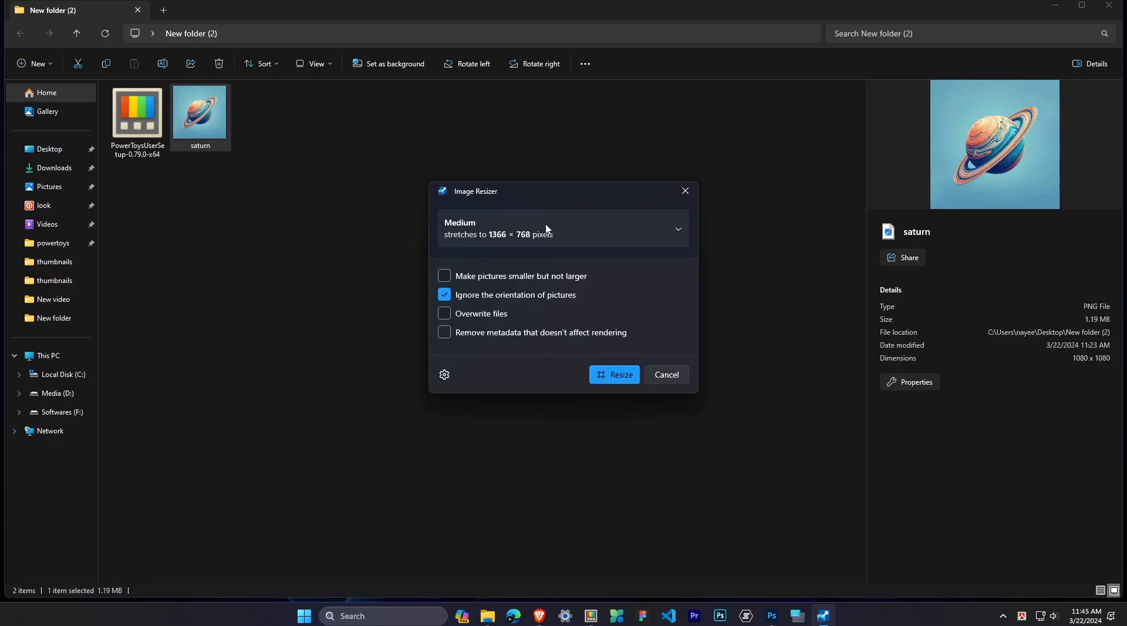
# - Resize the saturn image to a custom size of 500 × 500 pixels
pyautogui.click(486, 227)
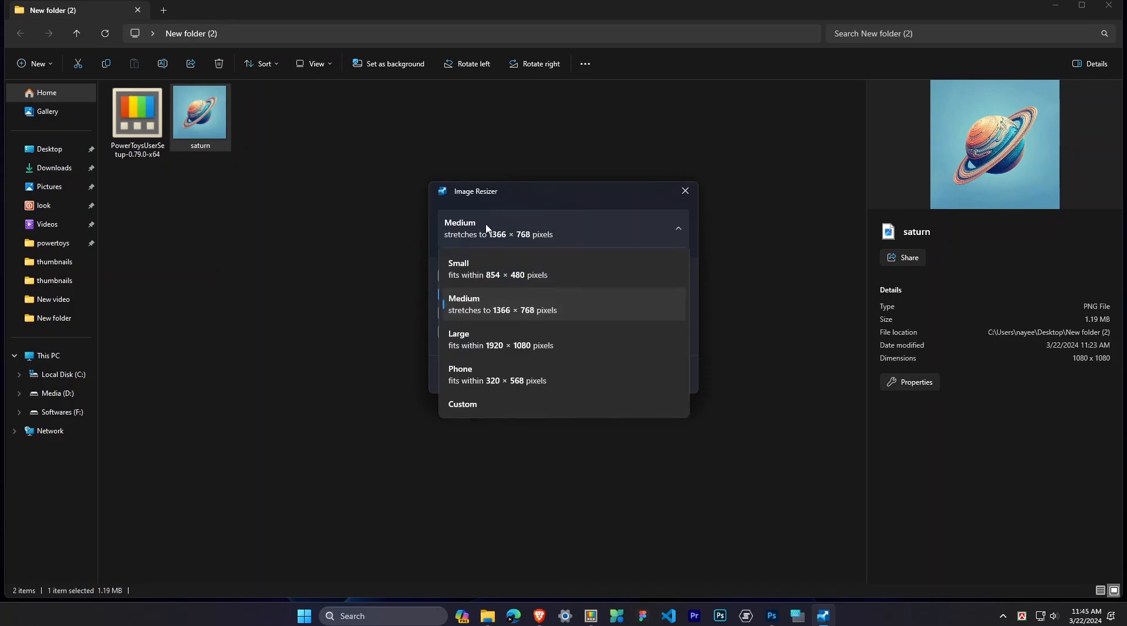
pyautogui.click(466, 406)
pyautogui.doubleClick(494, 277)
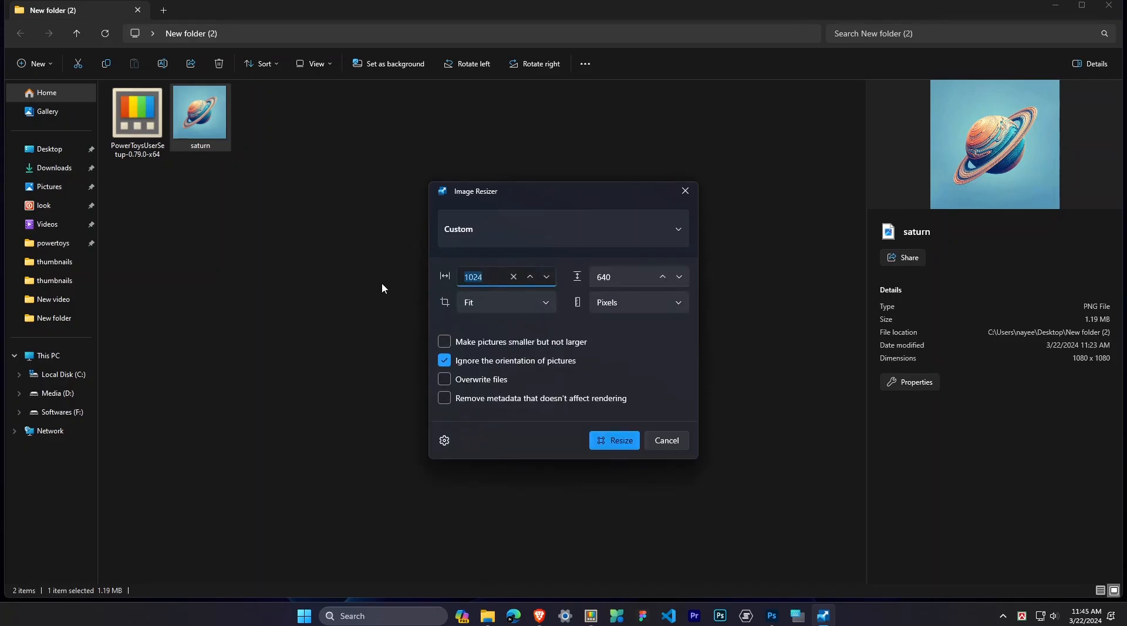
pyautogui.write('500')
pyautogui.press('Tab')
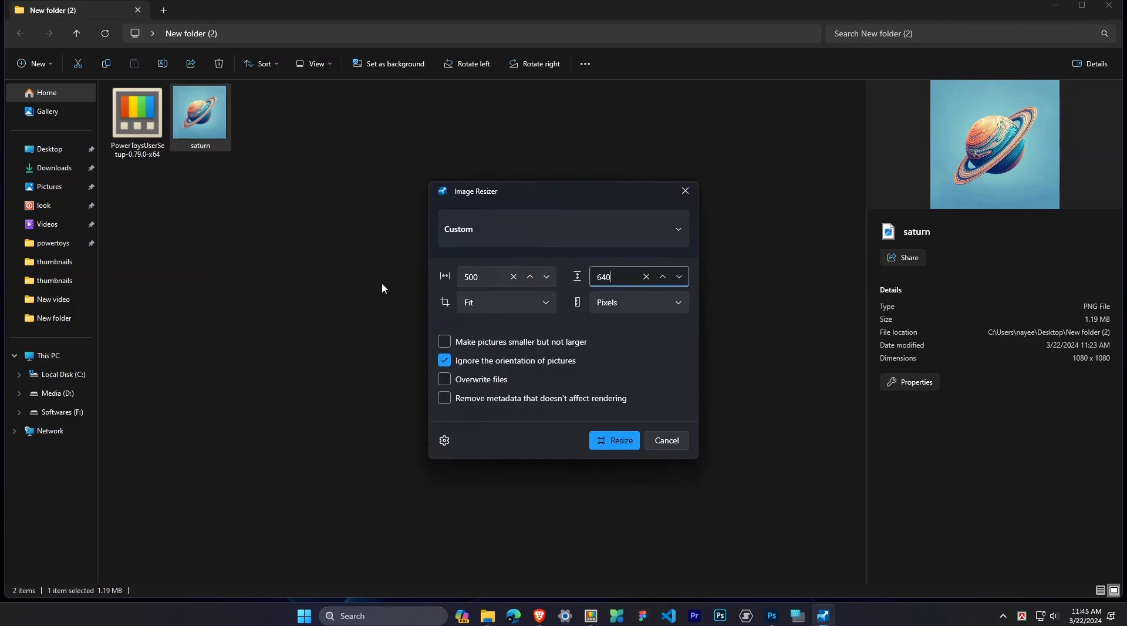
pyautogui.press('BackSpace')
pyautogui.press('BackSpace')
pyautogui.press('BackSpace')
pyautogui.write('500')
pyautogui.click(624, 446)
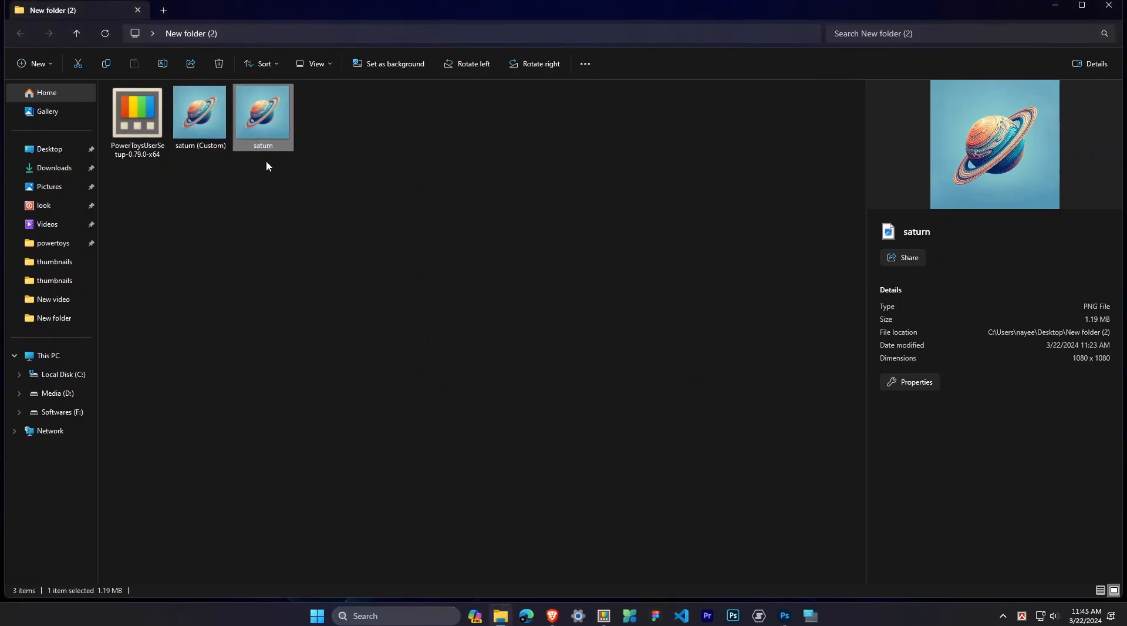
# - Select the resized saturn (Custom) copy and check its dimensions in the file details
pyautogui.click(199, 140)
pyautogui.rightClick(199, 141)
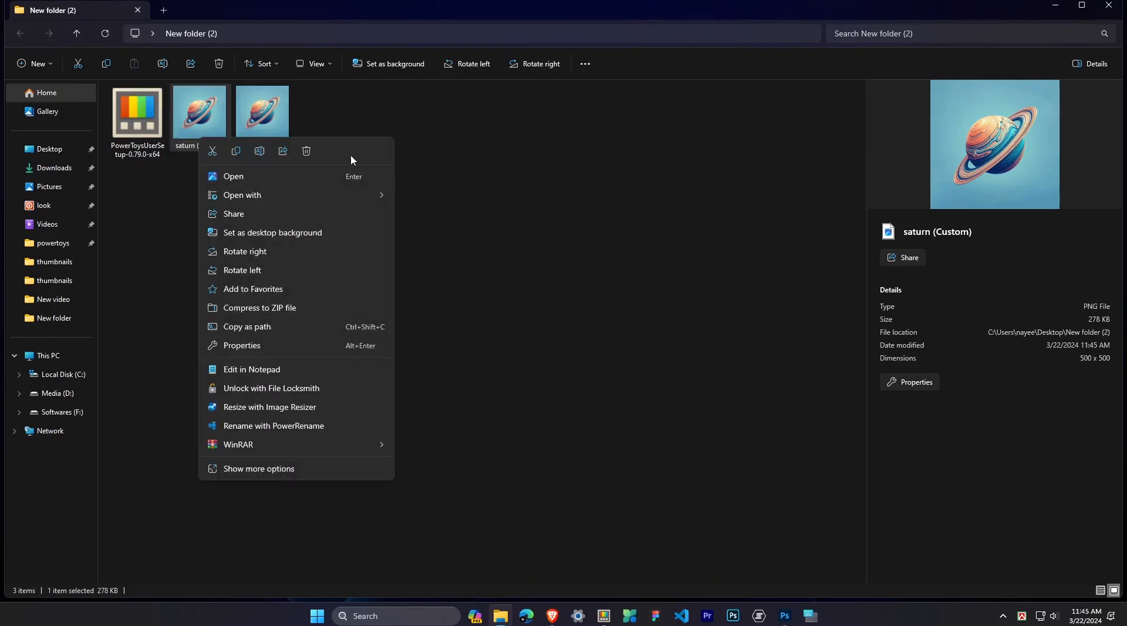
pyautogui.click(204, 126)
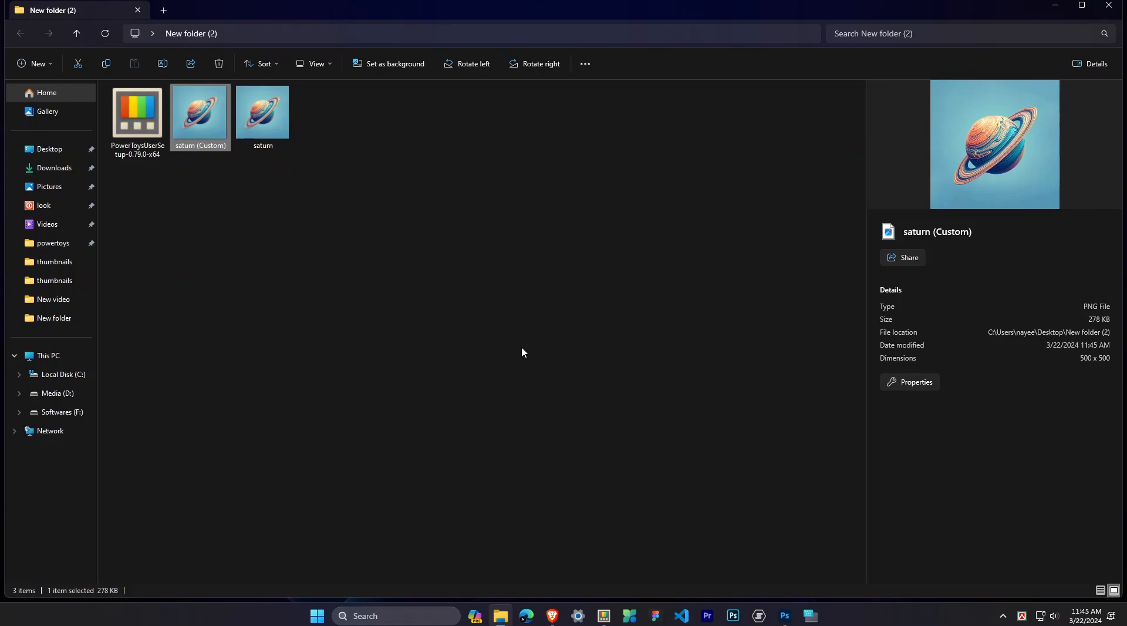
# - Resize the original saturn image with Image Resizer to a custom 1000 × 500 pixels, using the Stretch mode
pyautogui.click(272, 142)
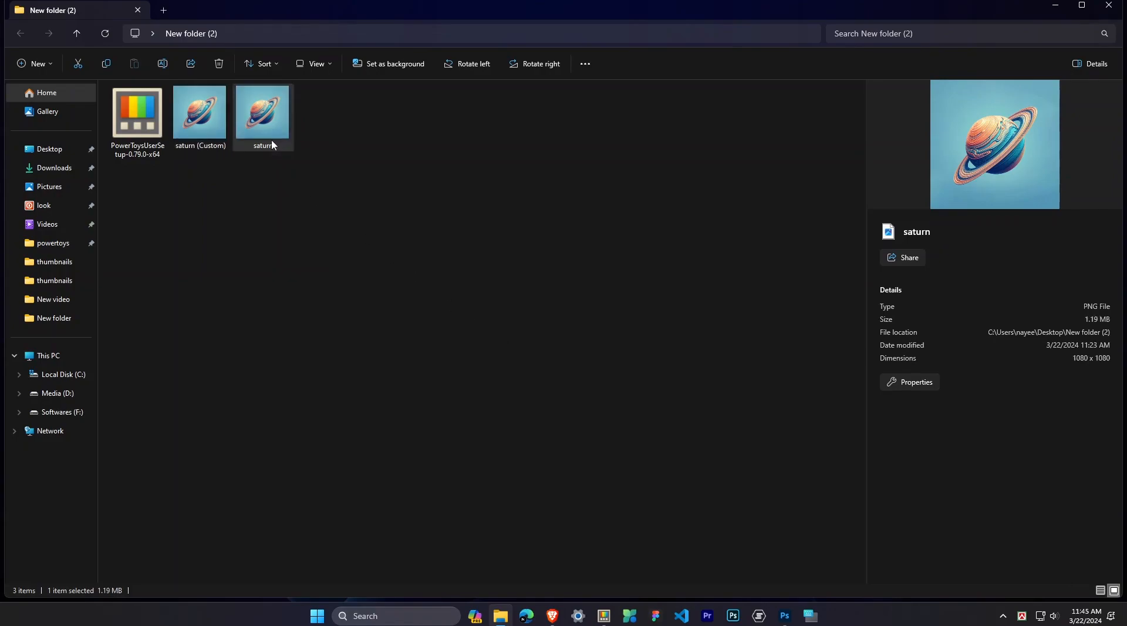
pyautogui.rightClick(271, 145)
pyautogui.click(318, 412)
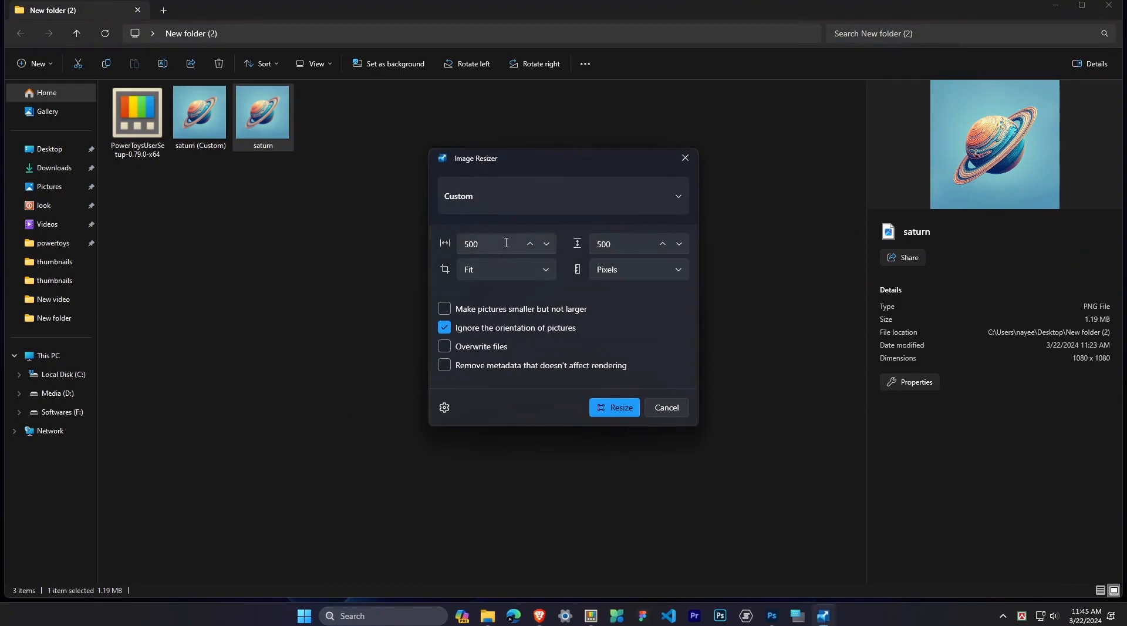
pyautogui.doubleClick(506, 243)
pyautogui.write('1000')
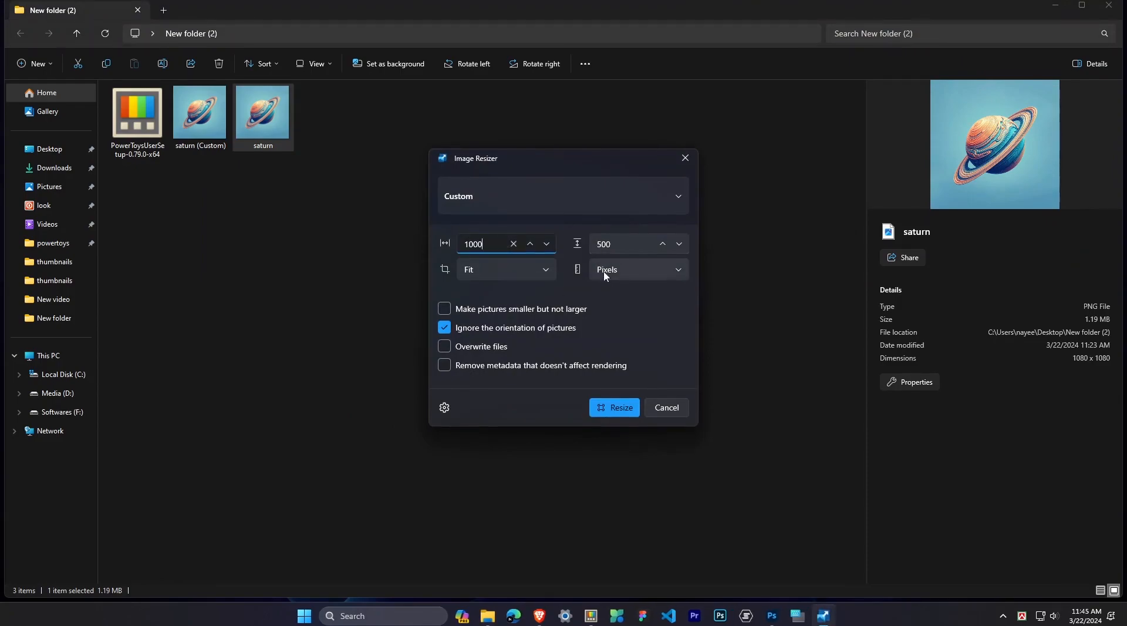
pyautogui.doubleClick(621, 242)
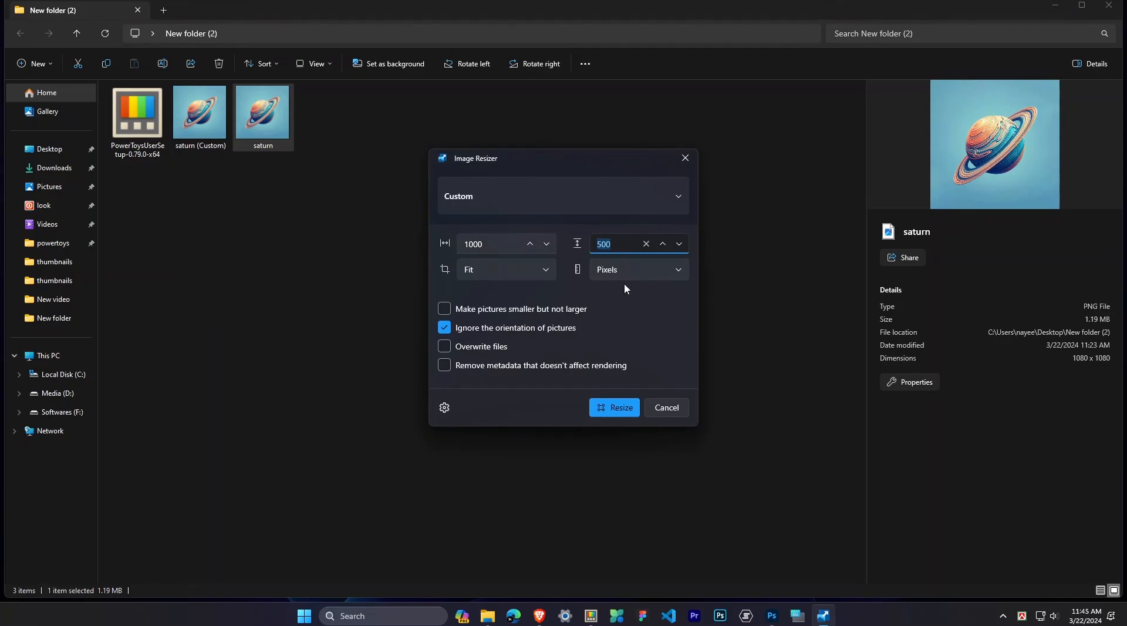
pyautogui.click(484, 271)
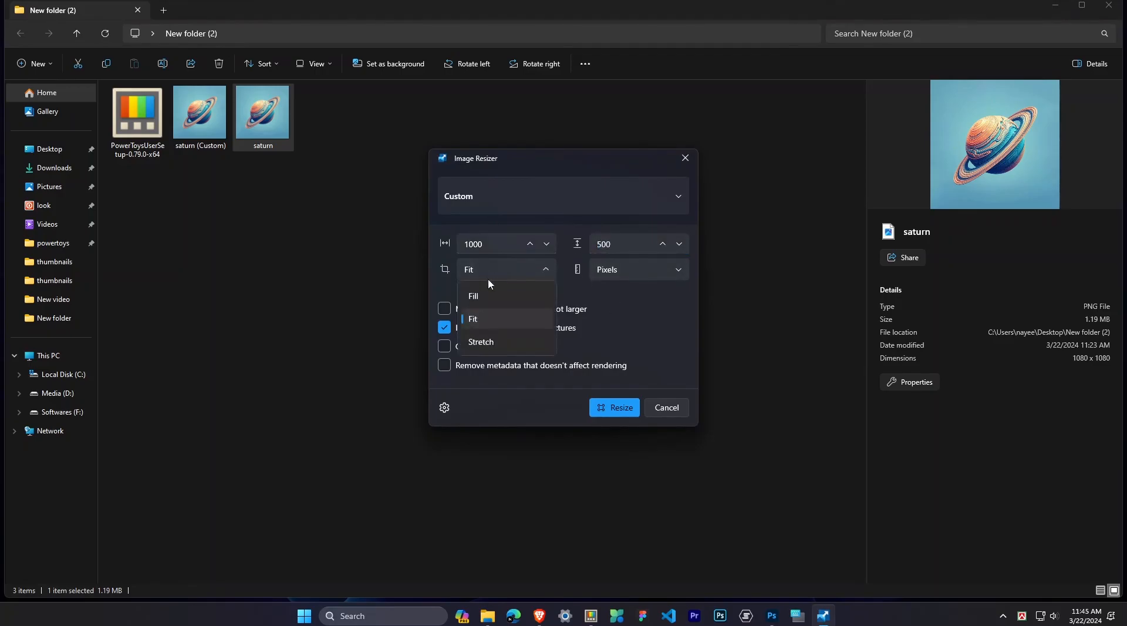
pyautogui.click(485, 343)
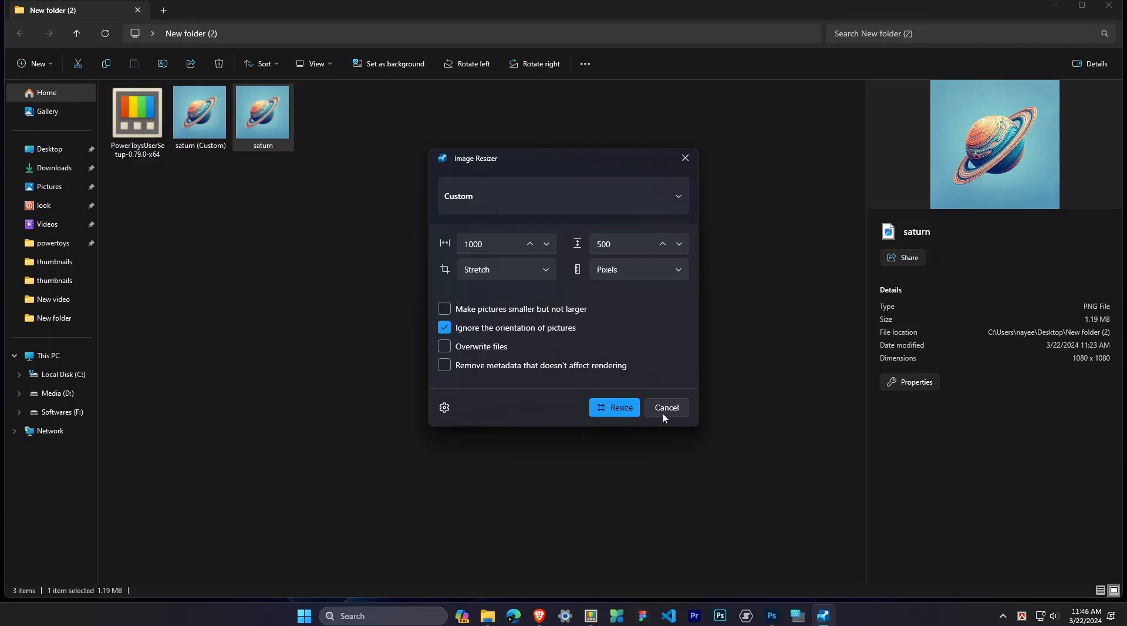
pyautogui.click(625, 408)
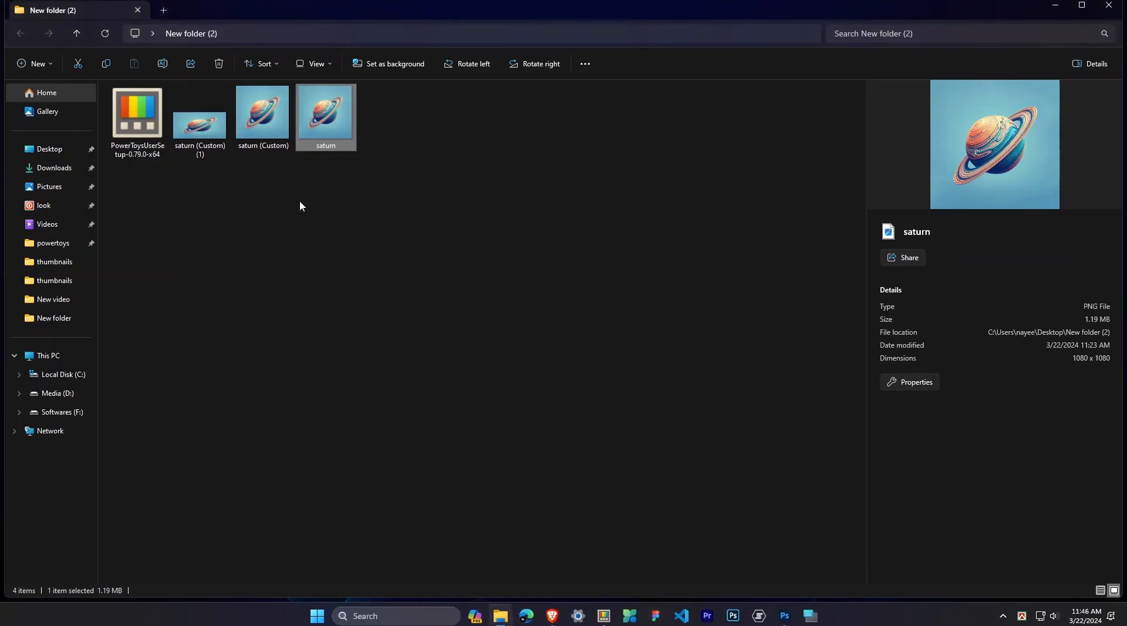
# - View the stretched saturn (Custom) (1) copy in the image viewer, close it and check the file's dimensions
pyautogui.click(202, 147)
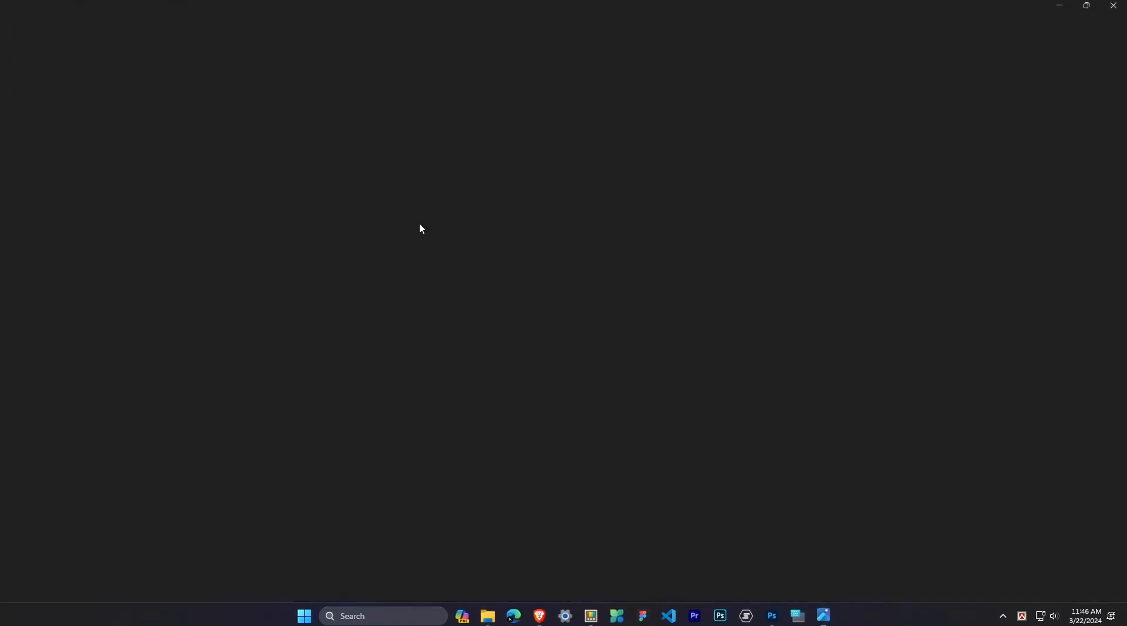
pyautogui.click(1111, 3)
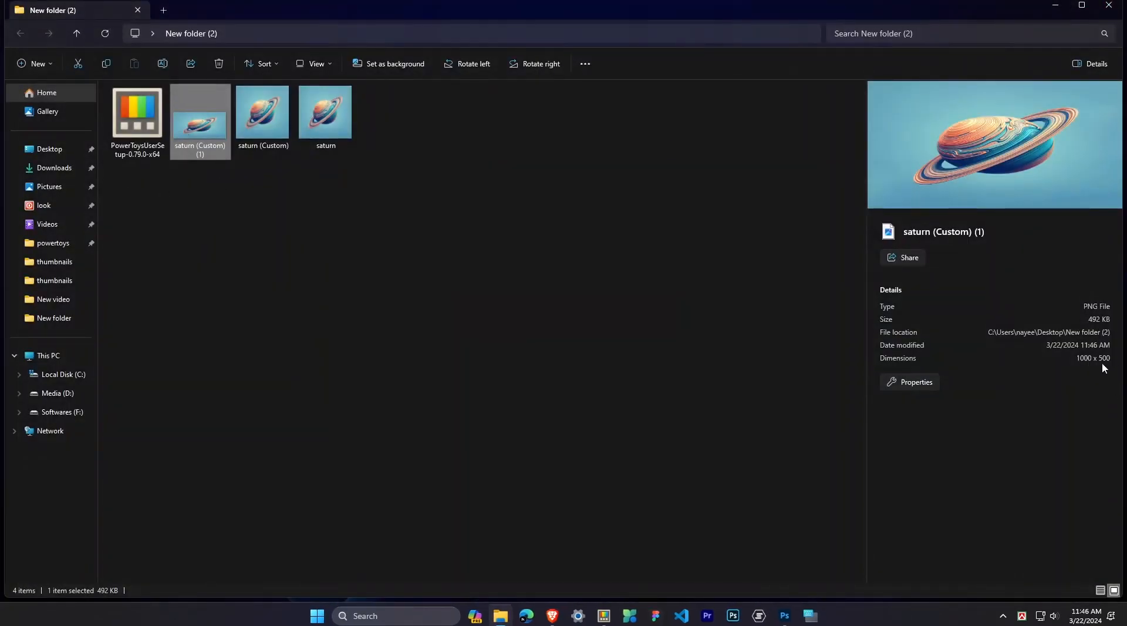
pyautogui.click(394, 310)
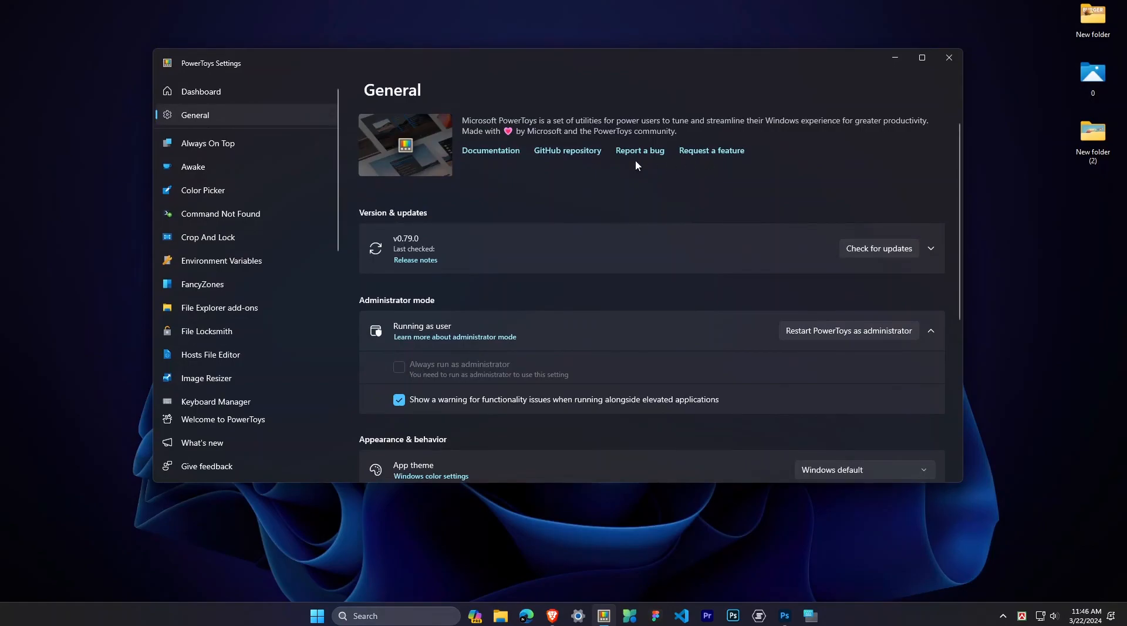
# - Open the Text Extractor page in PowerToys Settings and capture the "Enable Text Extractor" label with Text Extractor
pyautogui.scroll(-4, 209, 224)
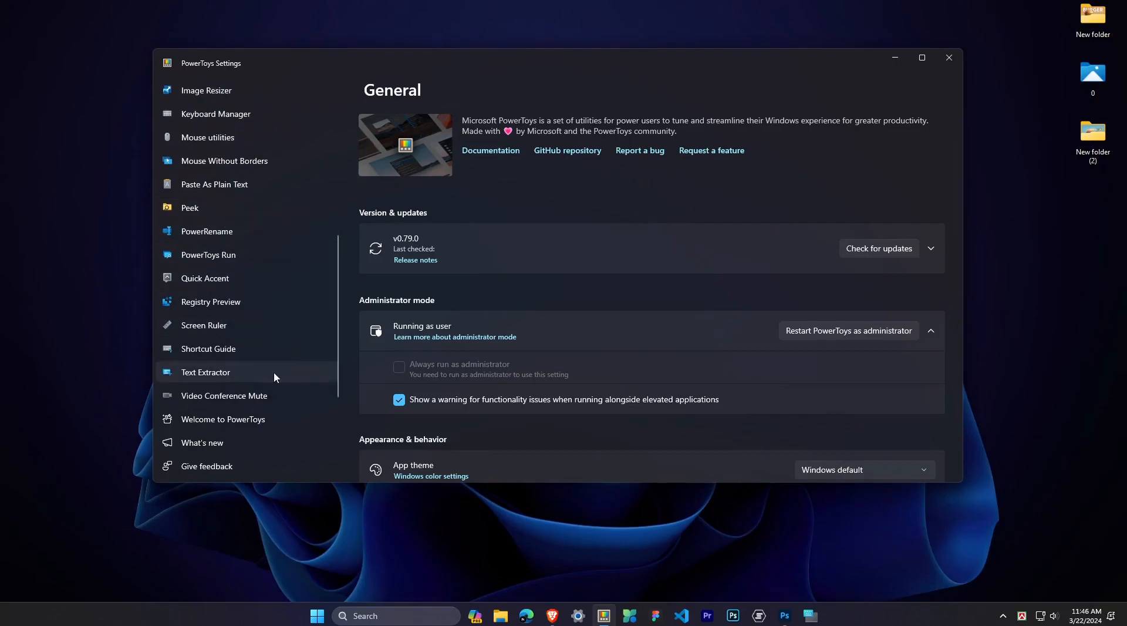
pyautogui.click(237, 369)
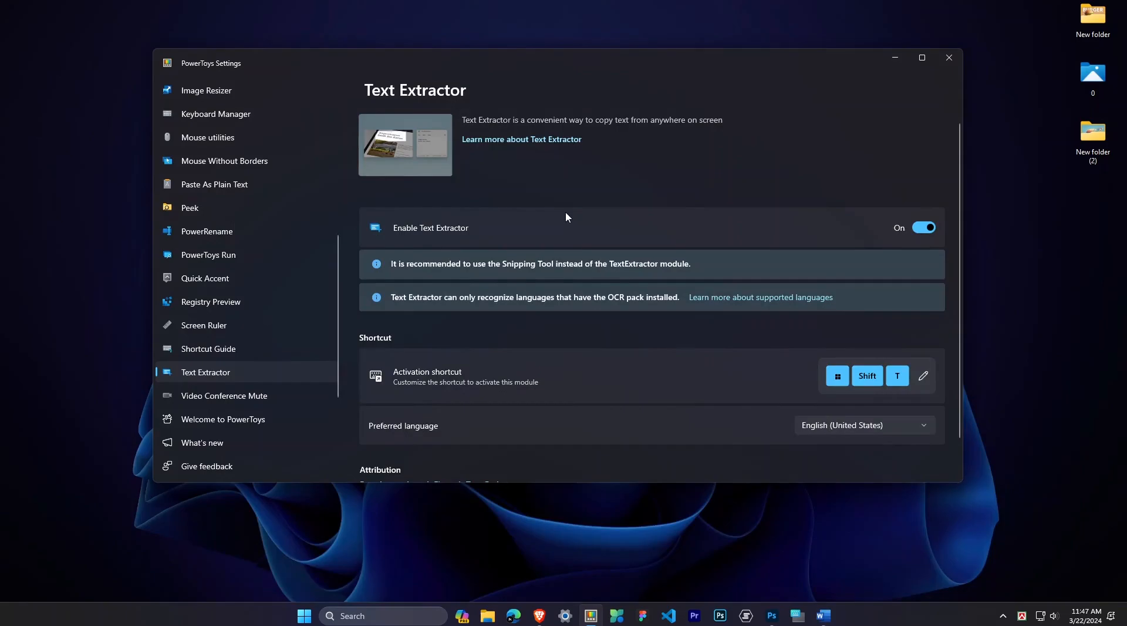
pyautogui.press('super+shift+t')
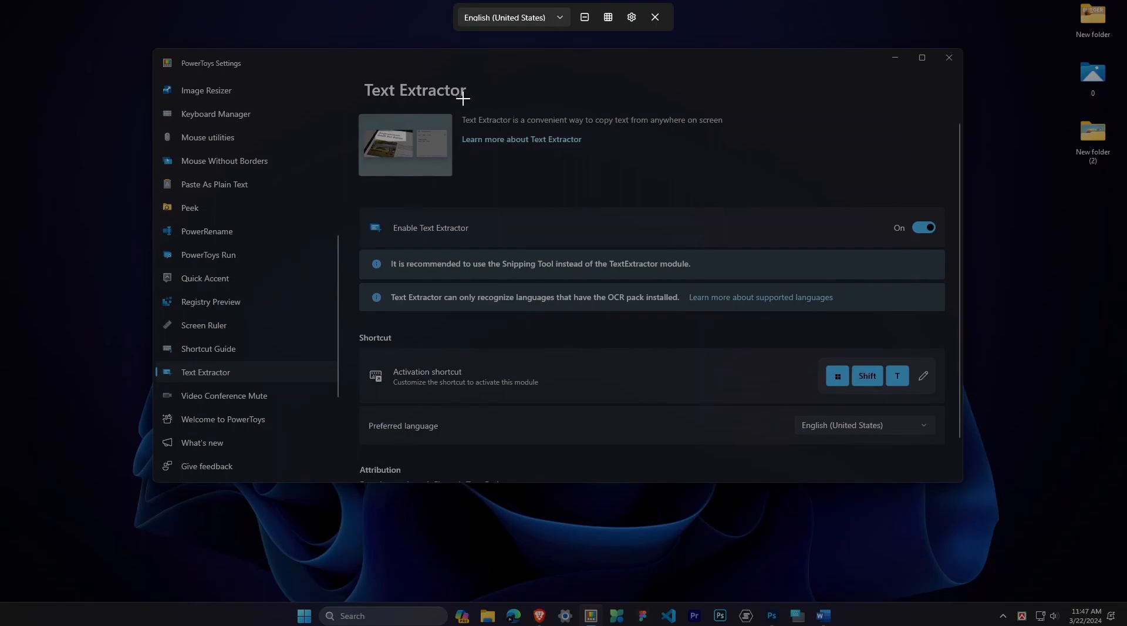
pyautogui.moveTo(385, 210); pyautogui.dragTo(562, 245)
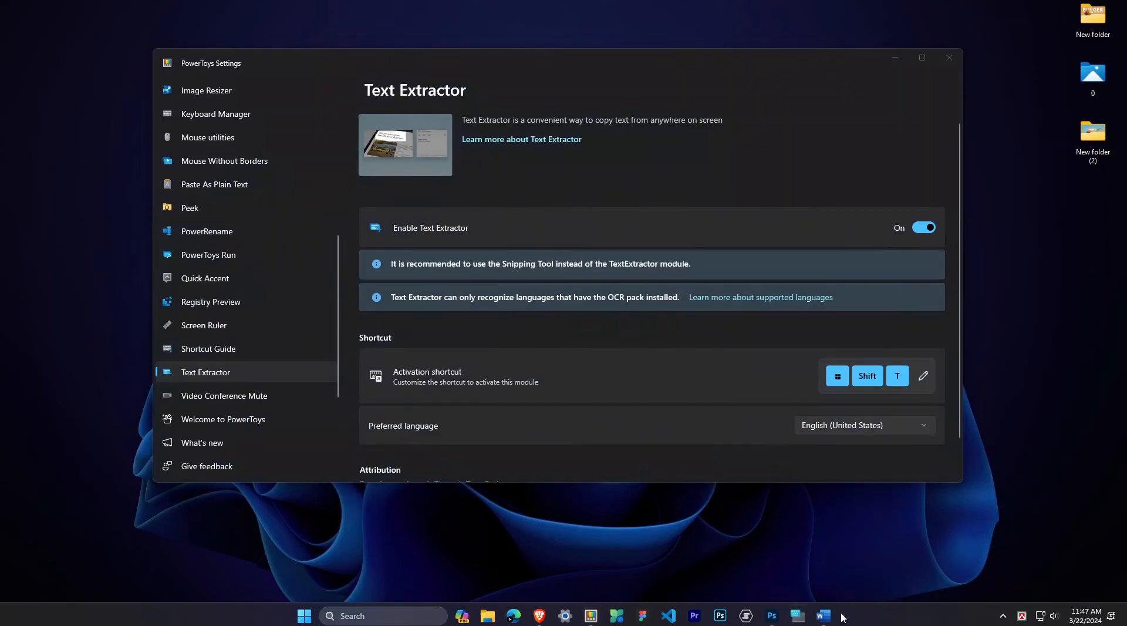
# - Switch to Word, paste the captured "Enable Text Extractor" text into the blank document and minimize Word
pyautogui.click(822, 614)
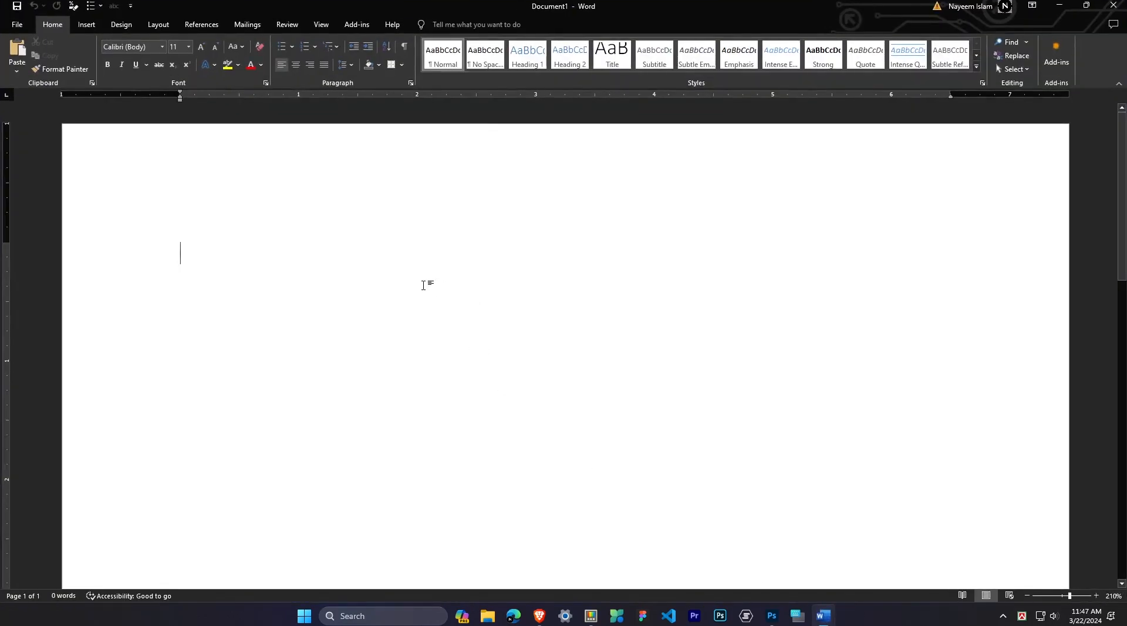
pyautogui.write('Enable Text Extractor')
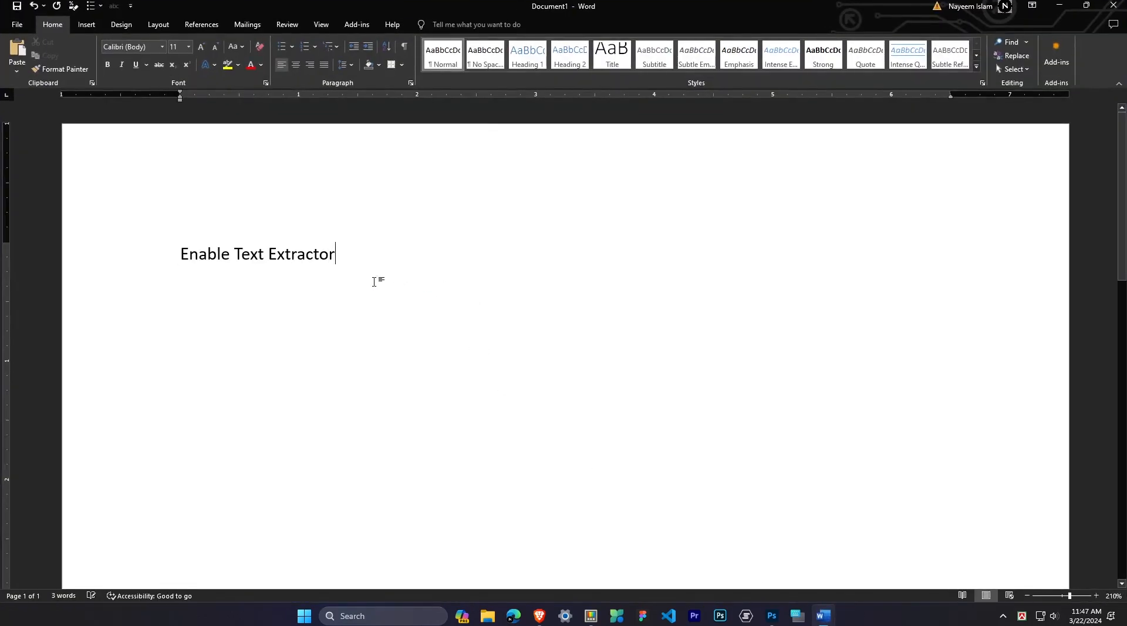
pyautogui.click(1059, 6)
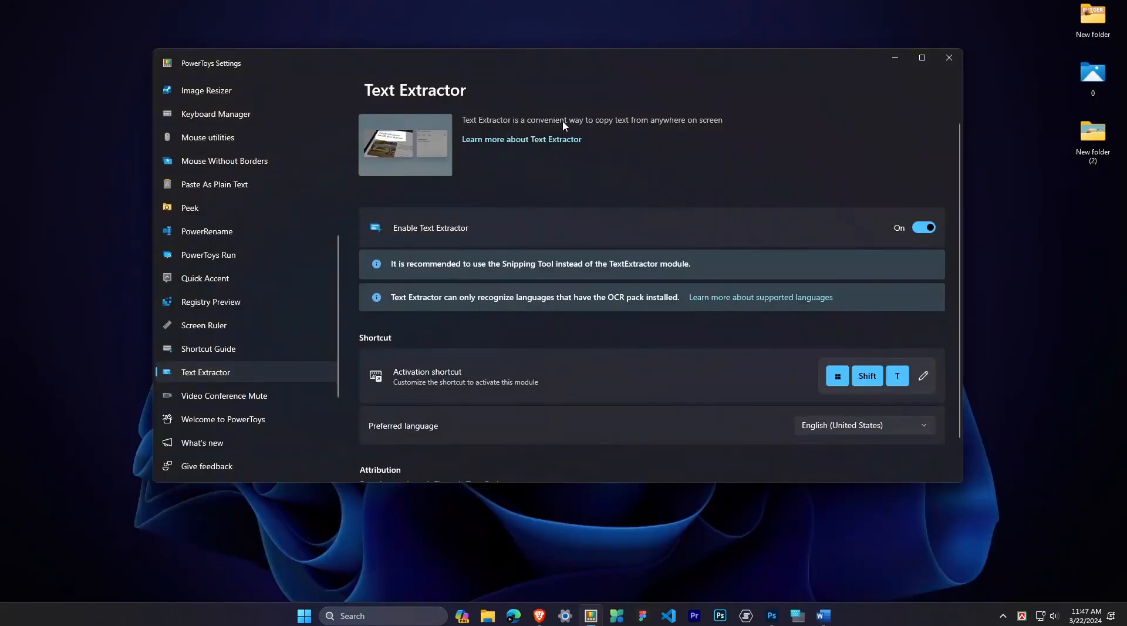
# - Capture the Text Extractor description sentence from the settings page and paste it on a new line in the Word document
pyautogui.press('super+shift+t')
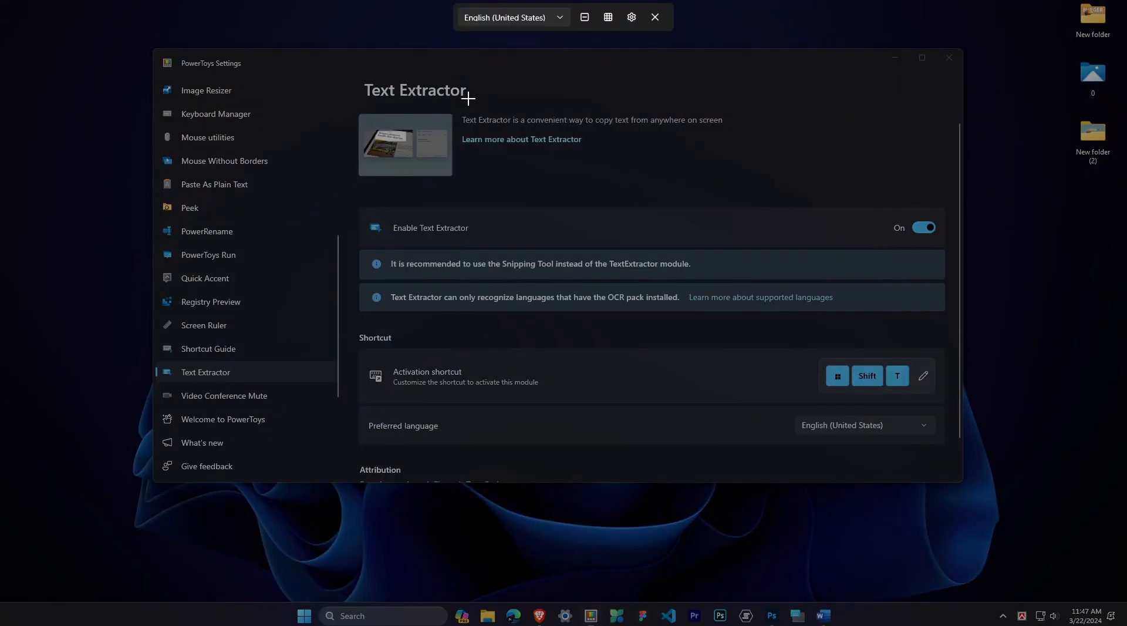
pyautogui.moveTo(458, 105); pyautogui.dragTo(738, 131)
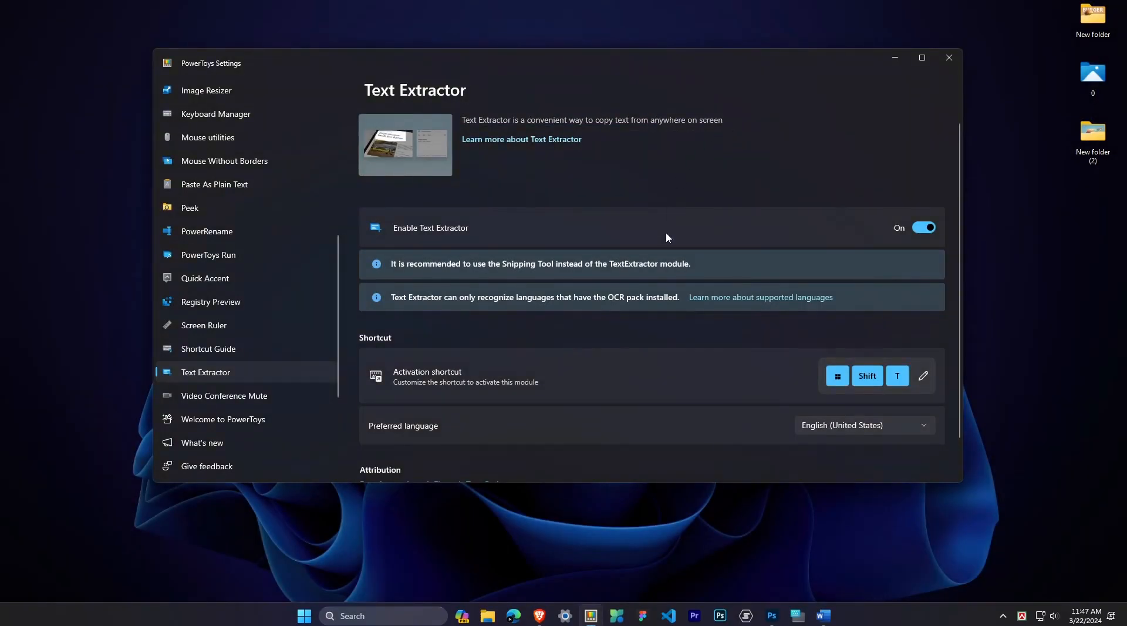
pyautogui.click(823, 615)
pyautogui.press('Return')
pyautogui.write('Text Extractor is a convenient way to copy text from anyvvhere on screen')
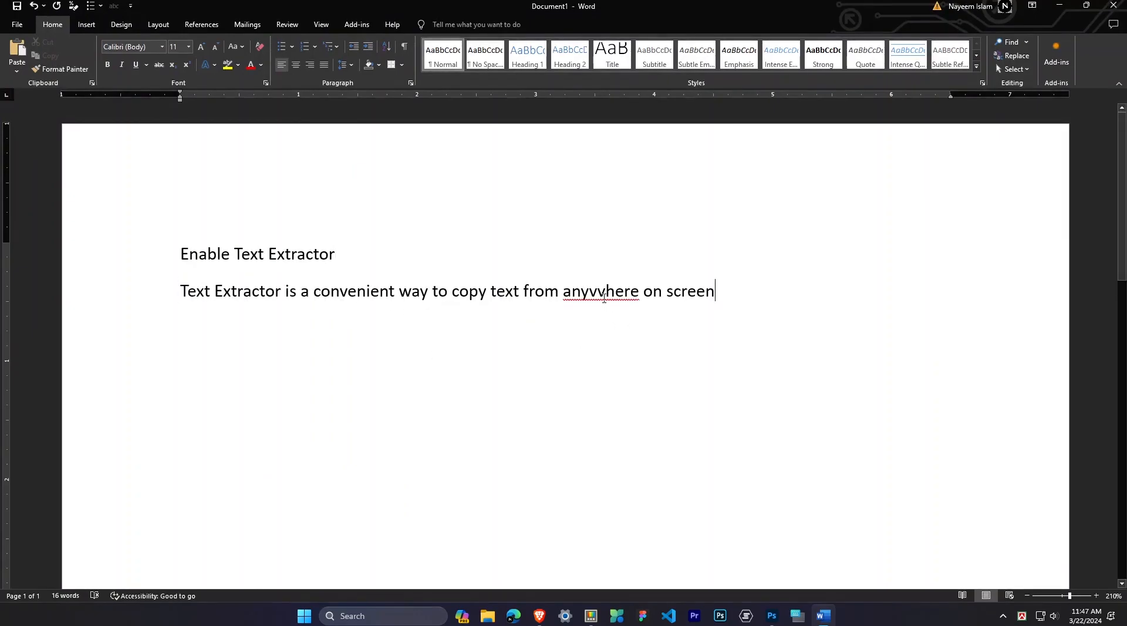
# - Correct the misrecognized word "anyvvhere" to "anywhere" in the pasted sentence
pyautogui.click(605, 294)
pyautogui.rightClick(599, 297)
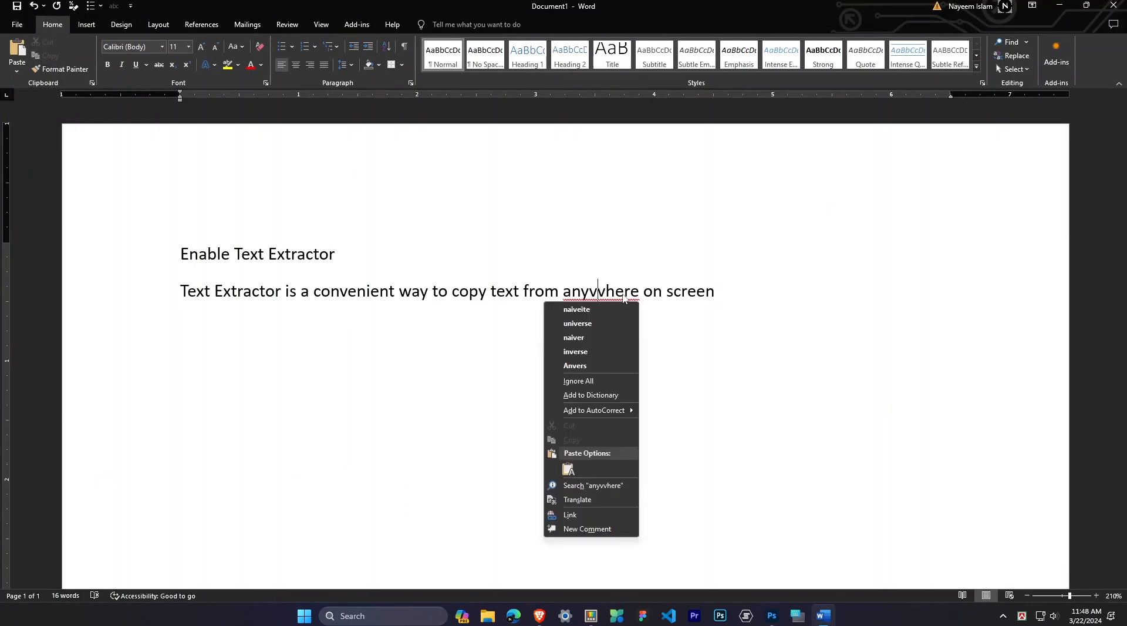
pyautogui.click(591, 292)
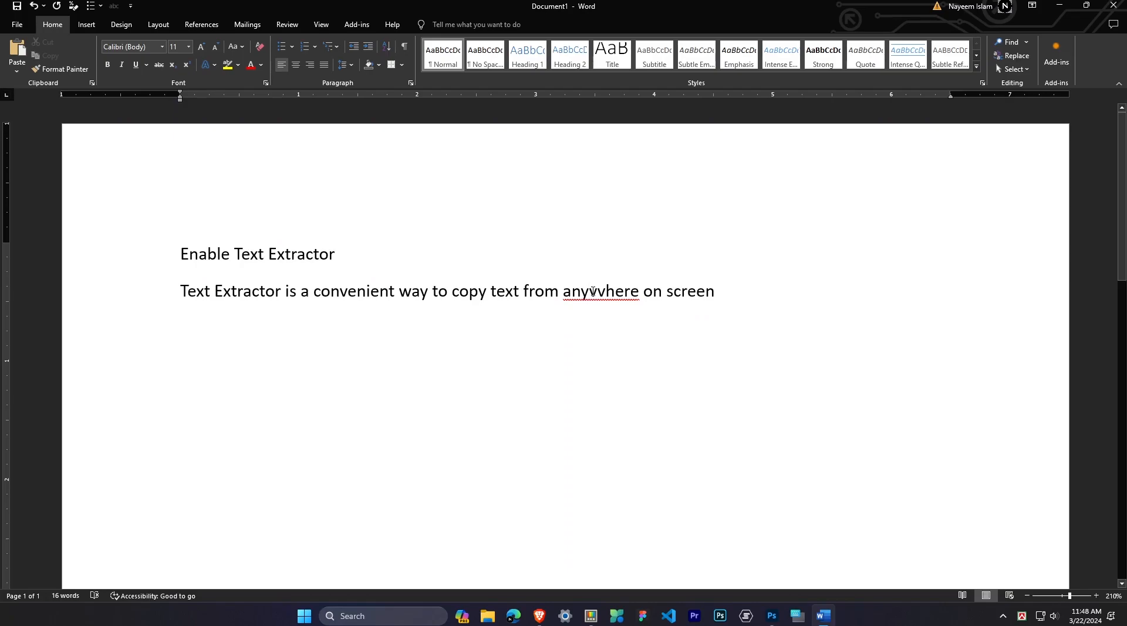
pyautogui.press('Delete')
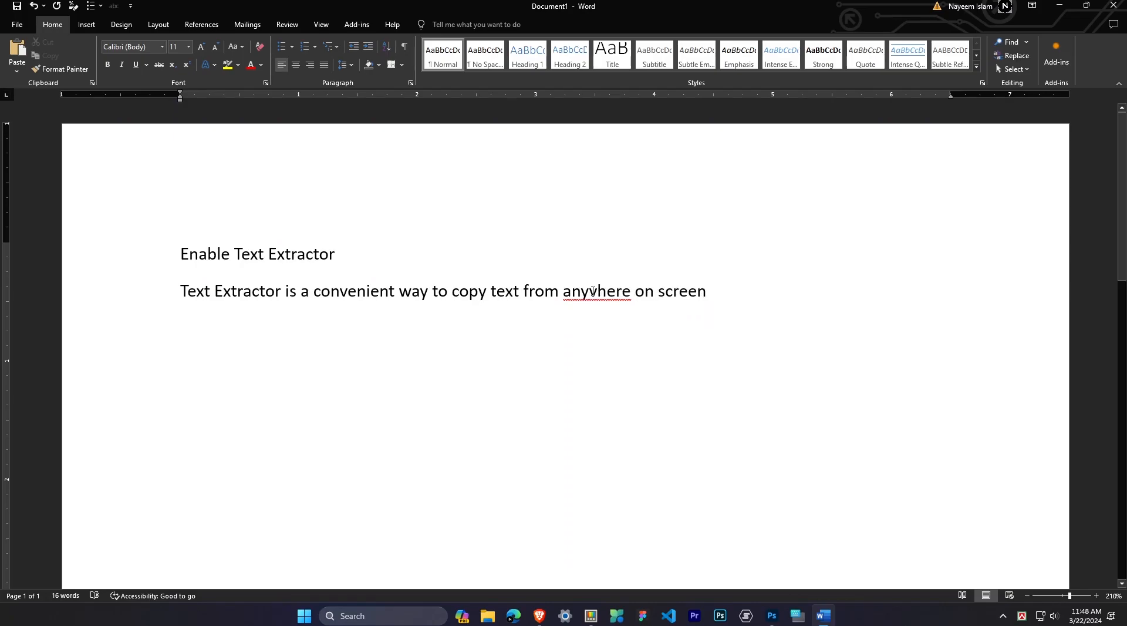
pyautogui.press('Delete')
pyautogui.write('w')
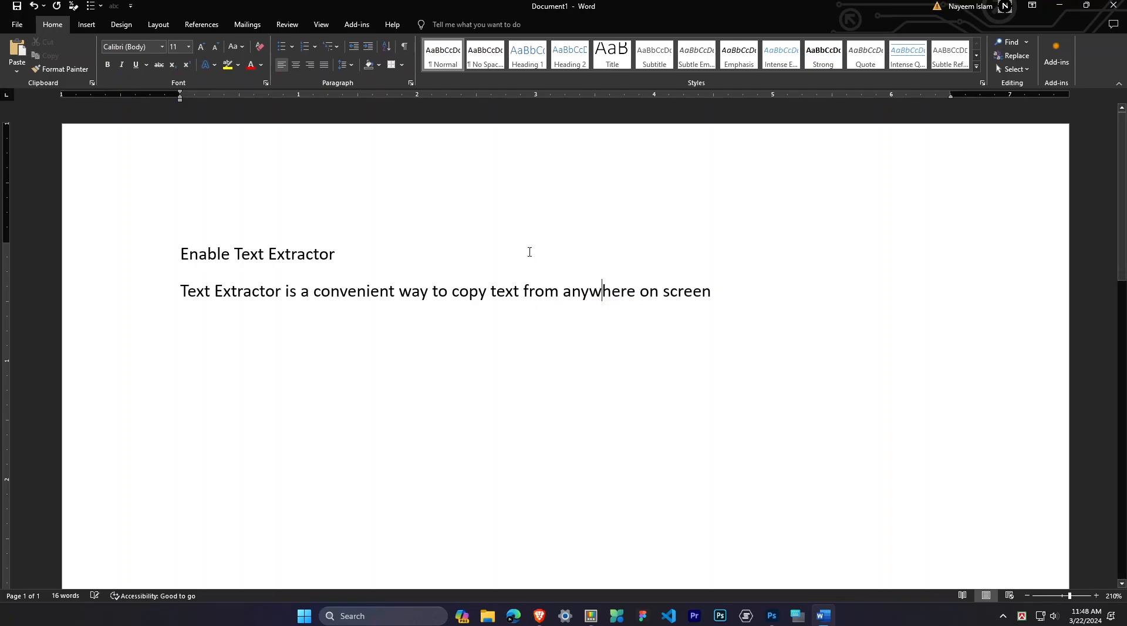
pyautogui.click(784, 295)
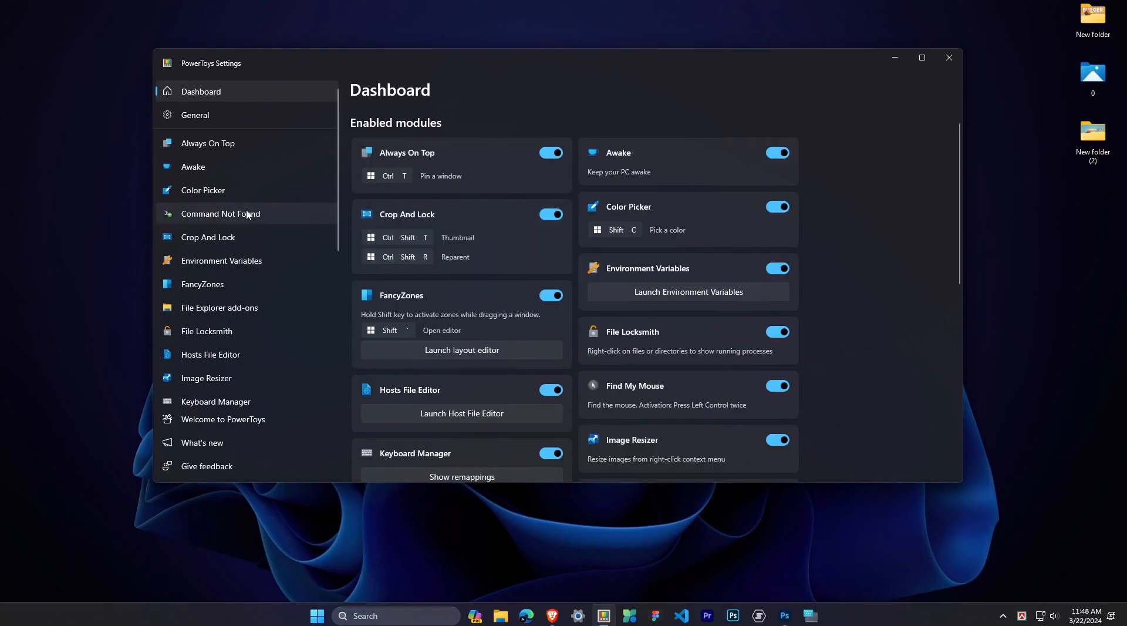
# - Open the Keyboard Manager page in PowerToys Settings and bring up the Remap keys editor to review its mappings
pyautogui.scroll(-5, 247, 211)
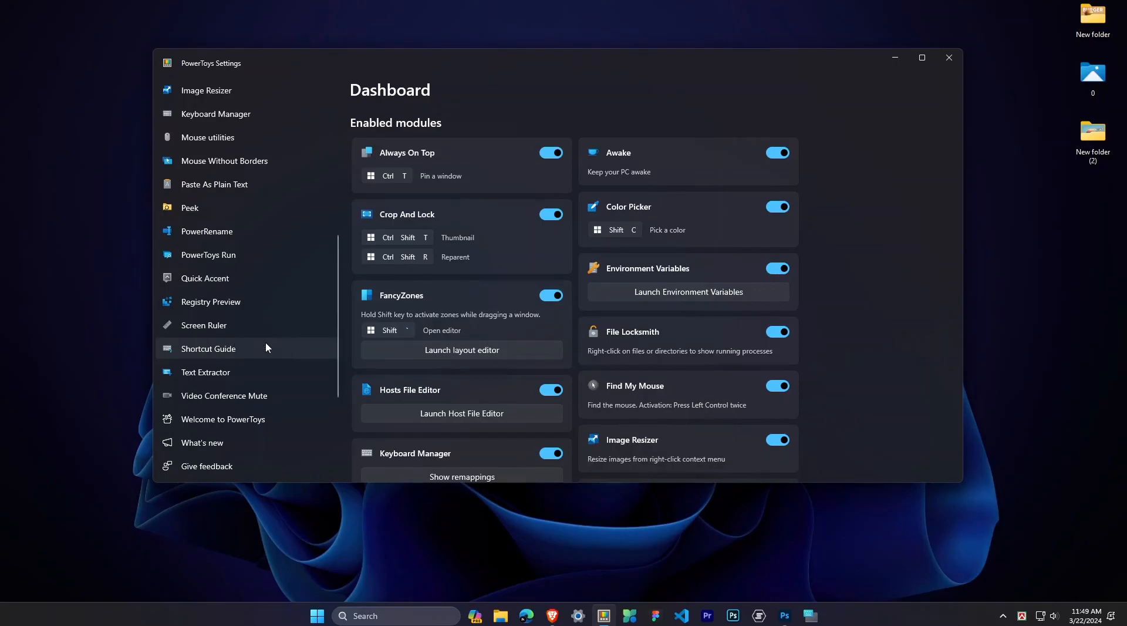
pyautogui.scroll(5, 265, 346)
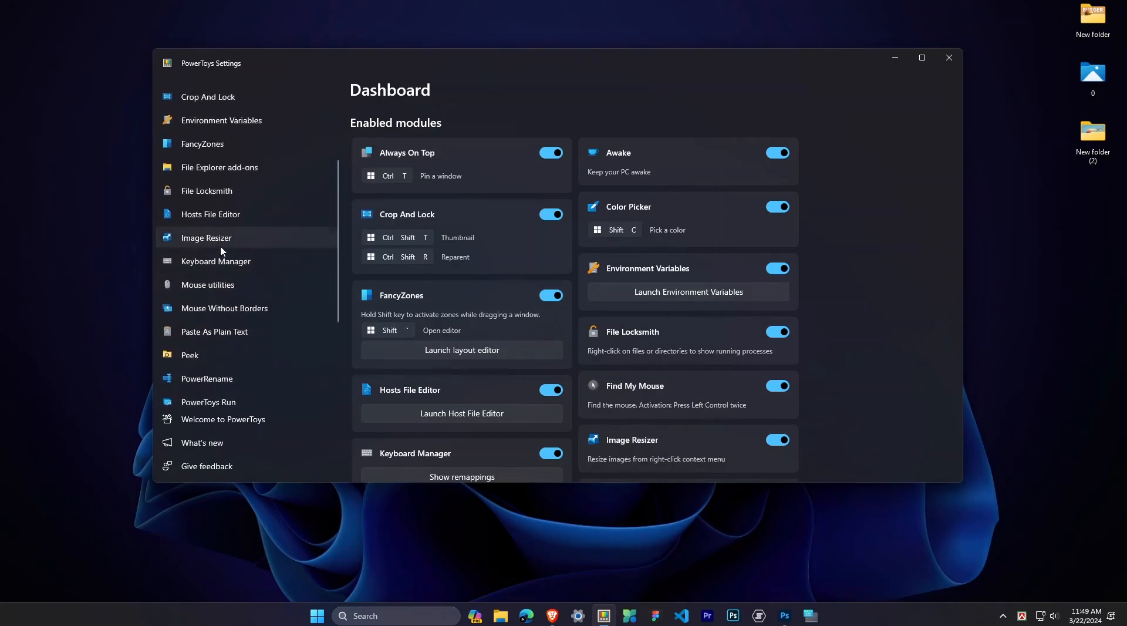
pyautogui.click(211, 264)
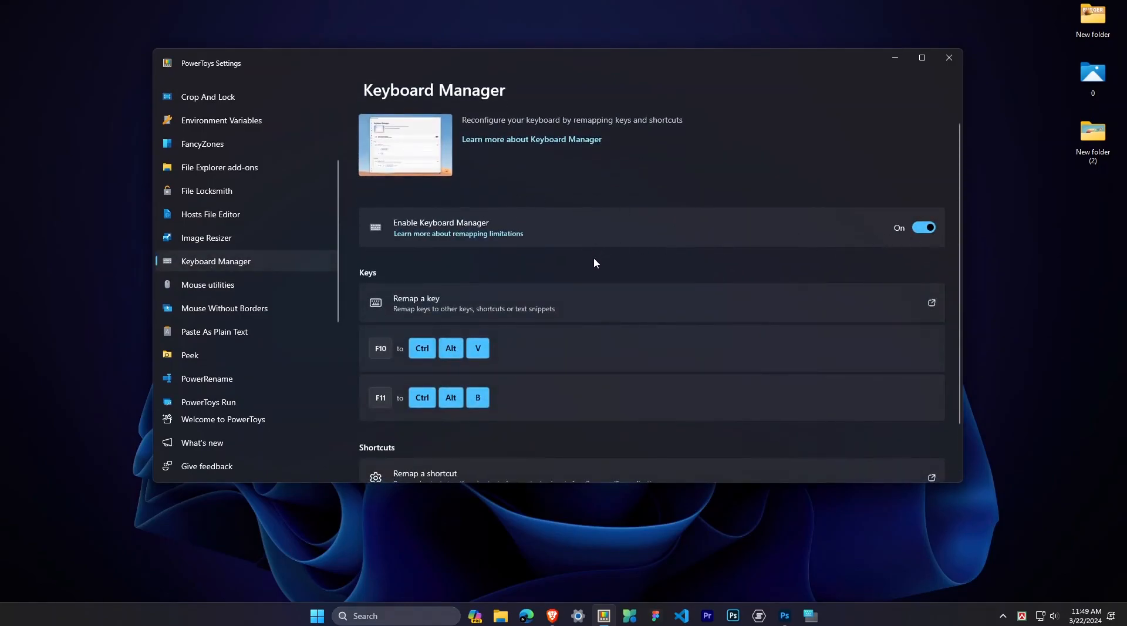
pyautogui.click(521, 309)
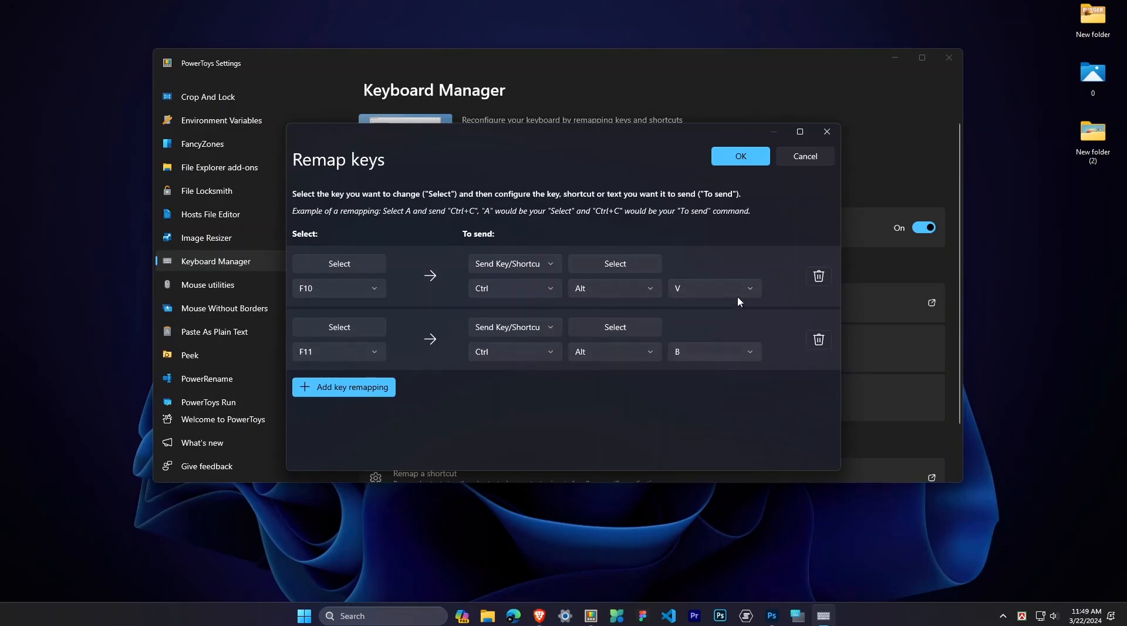
# - Save the key remappings, continuing despite the unassigned F10 and F11 keys, and minimize PowerToys Settings
pyautogui.click(753, 156)
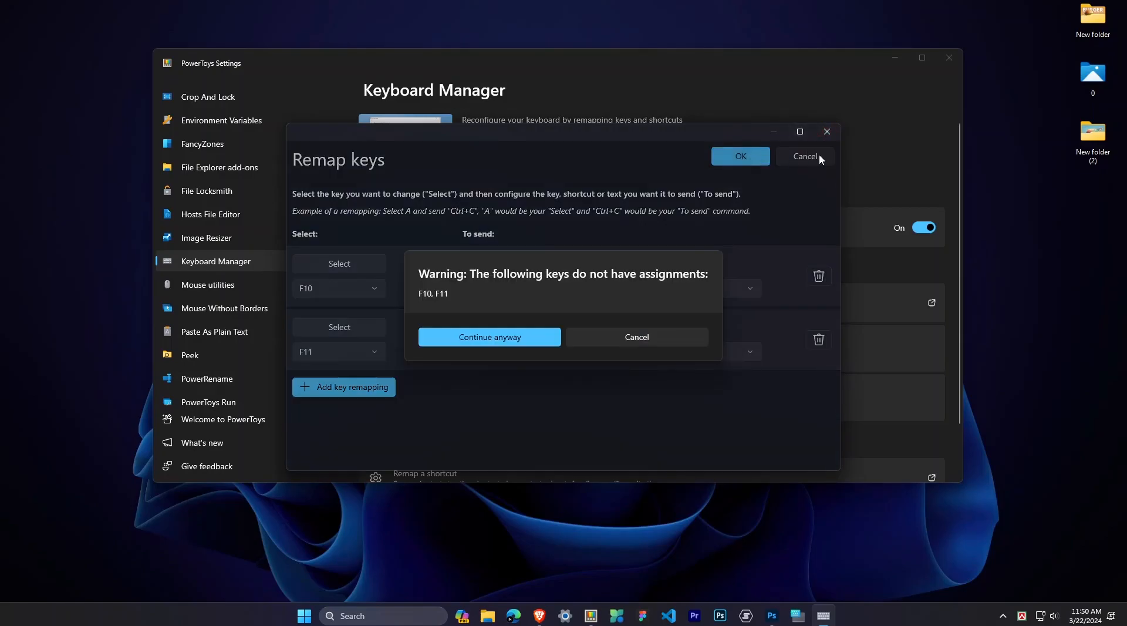
pyautogui.click(516, 337)
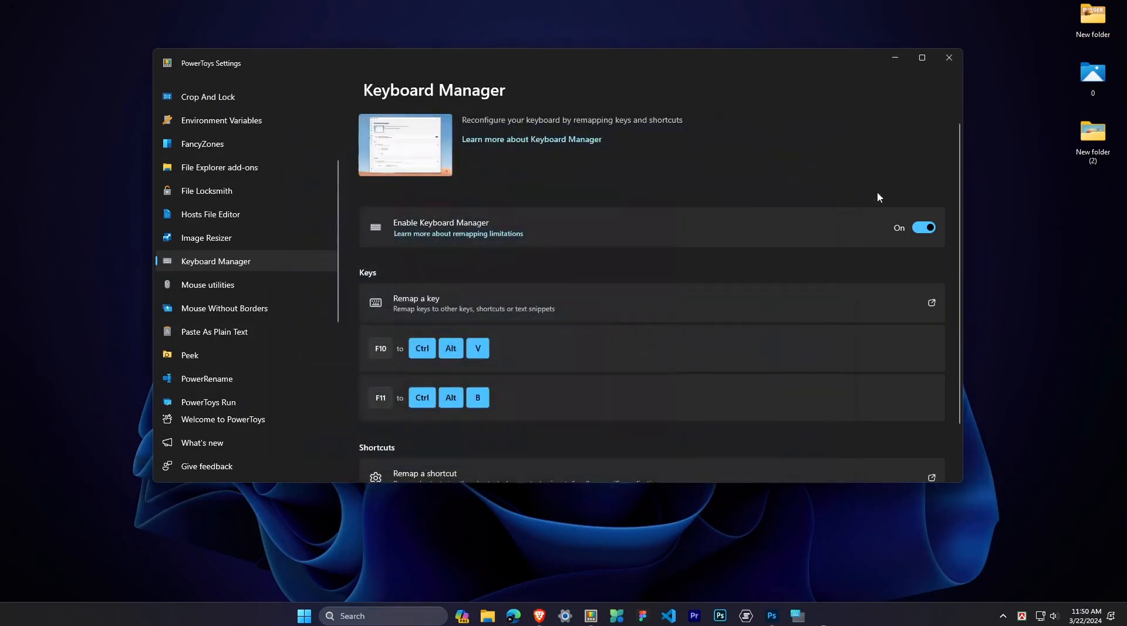
pyautogui.click(893, 59)
# - Switch to the Brave browser, select the page address, and bring up the On-Screen Keyboard with its function keys shown
pyautogui.click(553, 616)
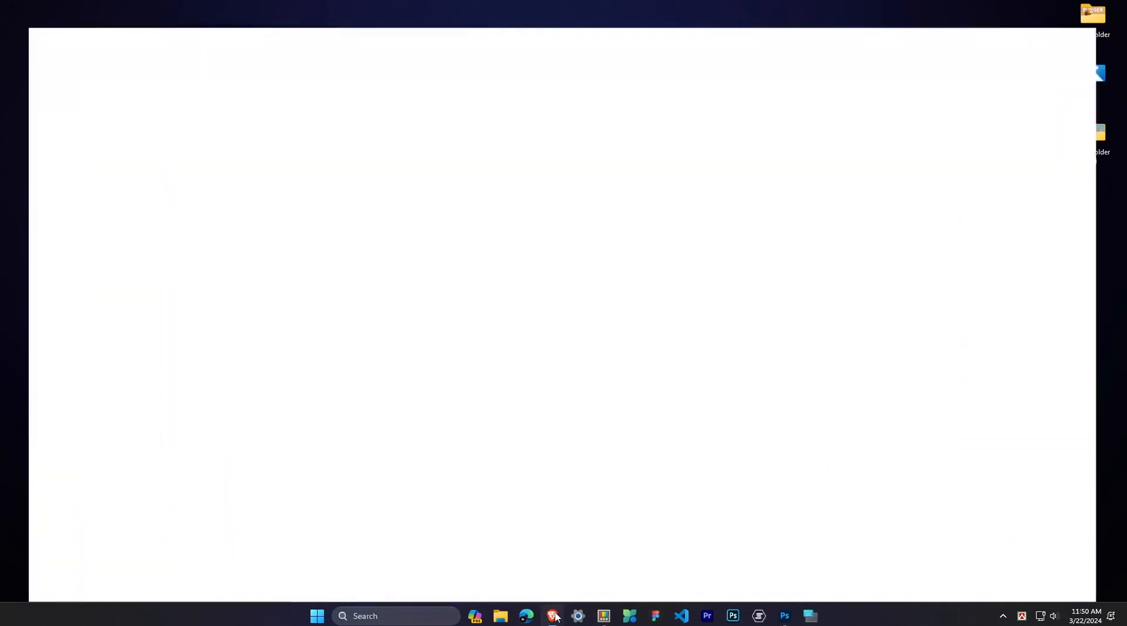
pyautogui.click(358, 7)
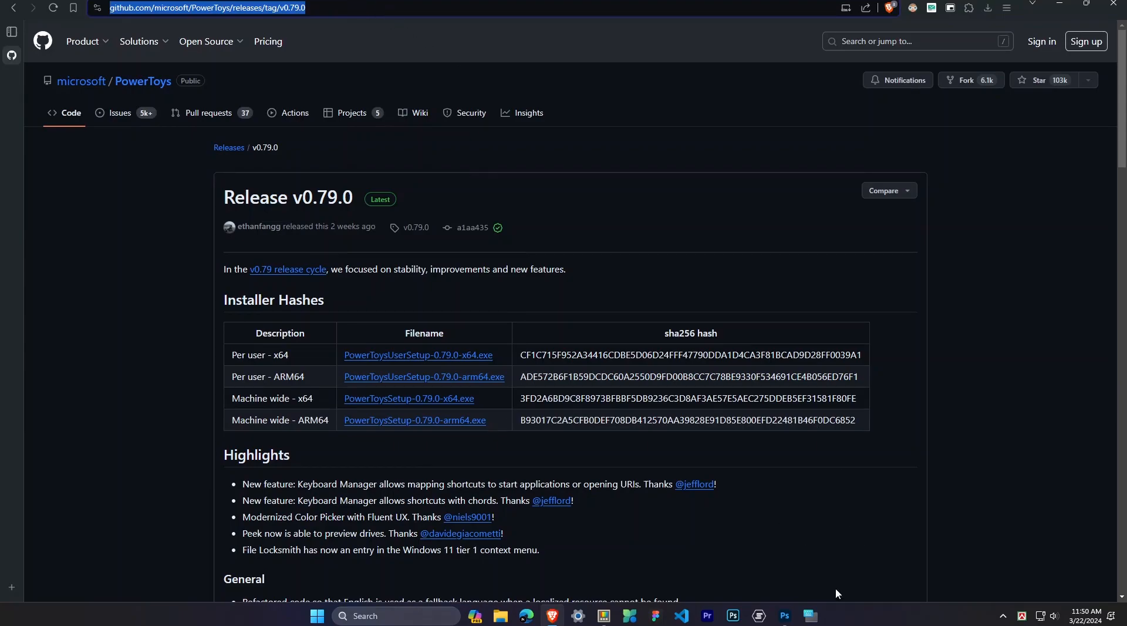
pyautogui.click(810, 616)
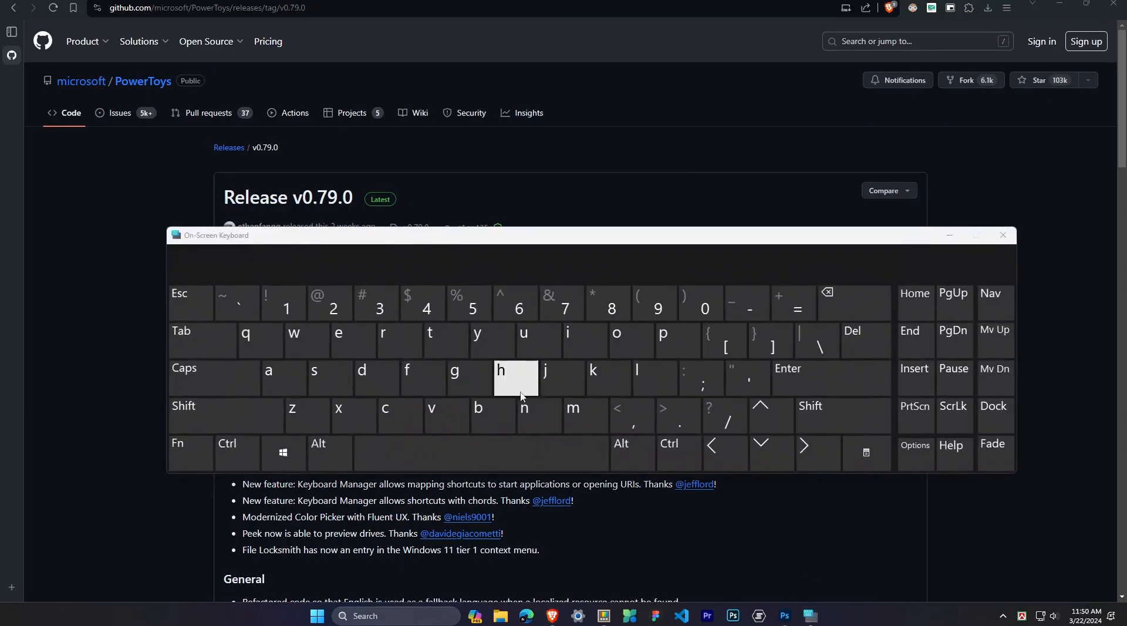
pyautogui.click(190, 453)
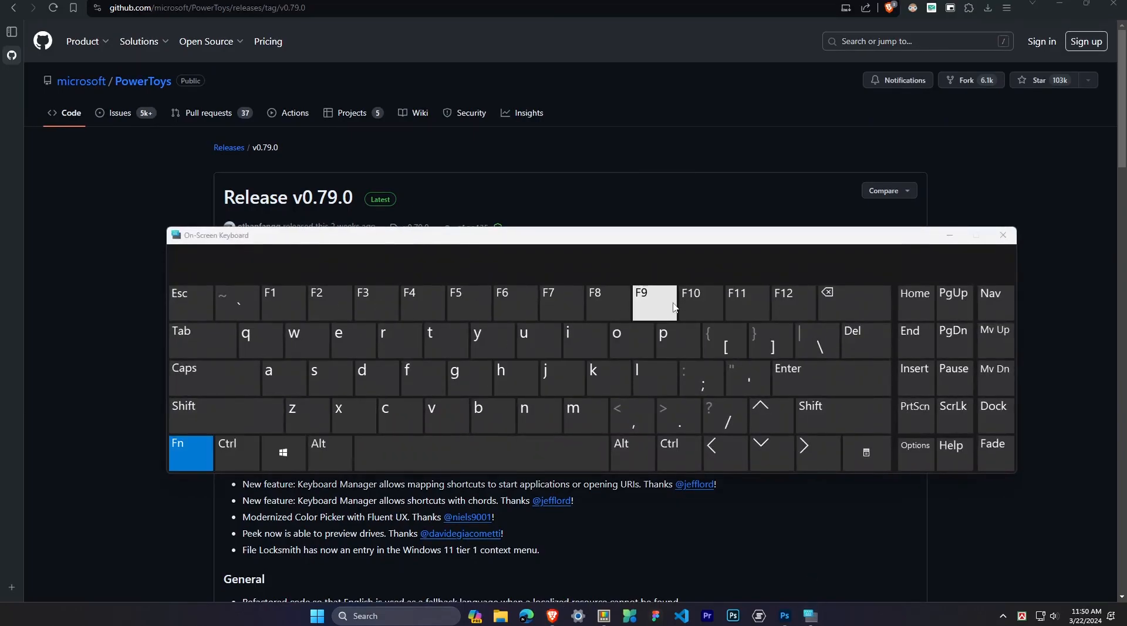
# - Review the F10 and F11 mappings on the Keyboard Manager page with the On-Screen Keyboard out of the way, then minimize PowerToys Settings
pyautogui.click(623, 617)
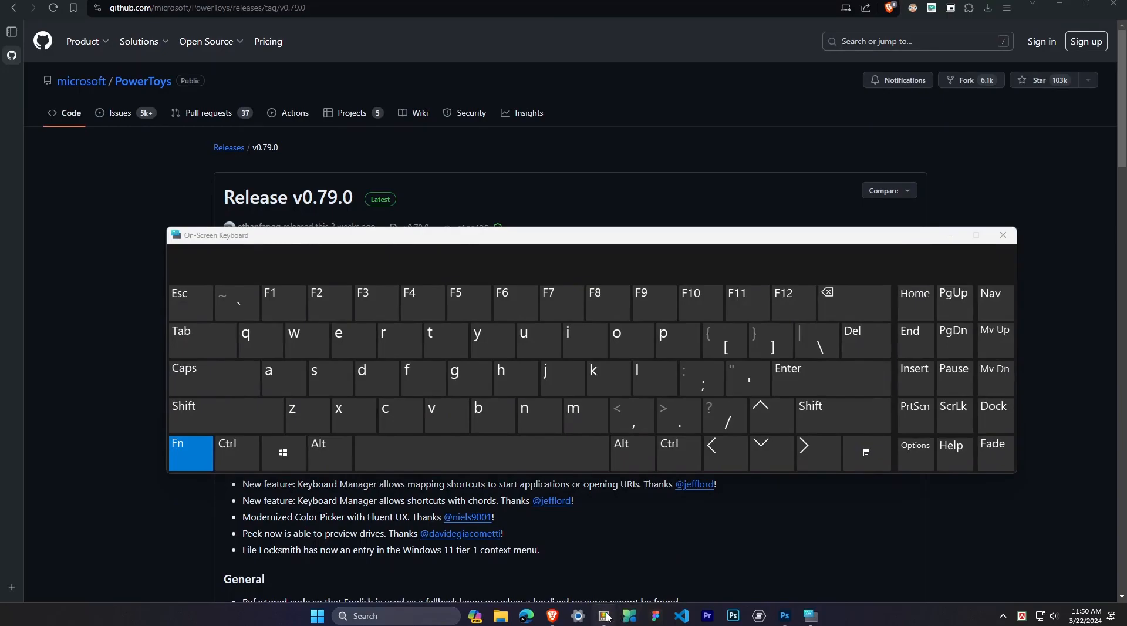
pyautogui.click(942, 234)
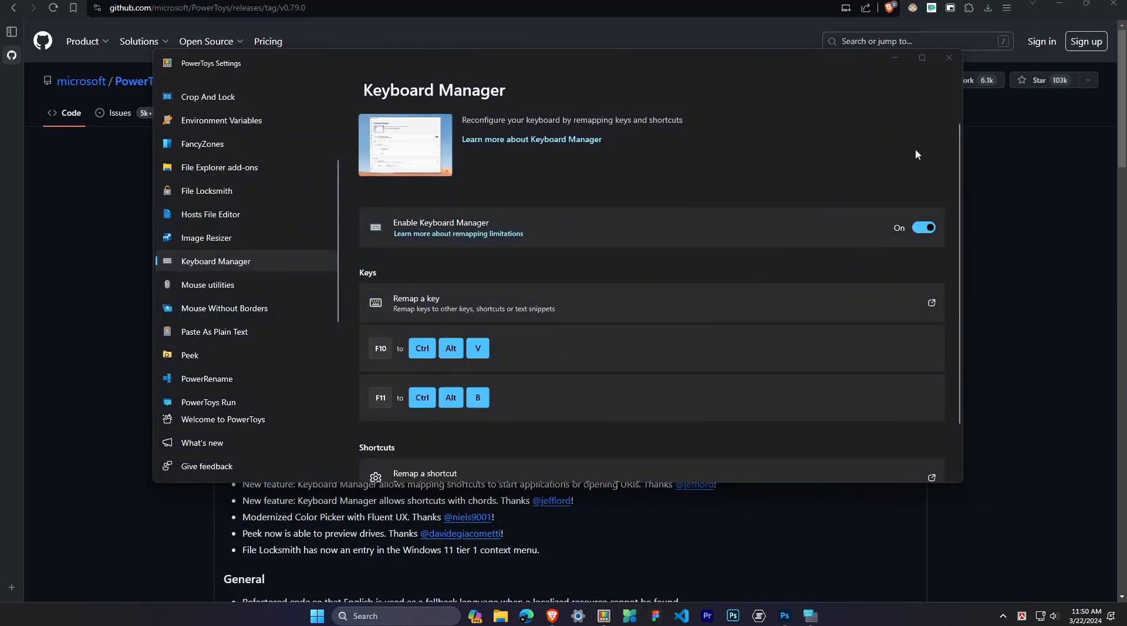
pyautogui.click(897, 59)
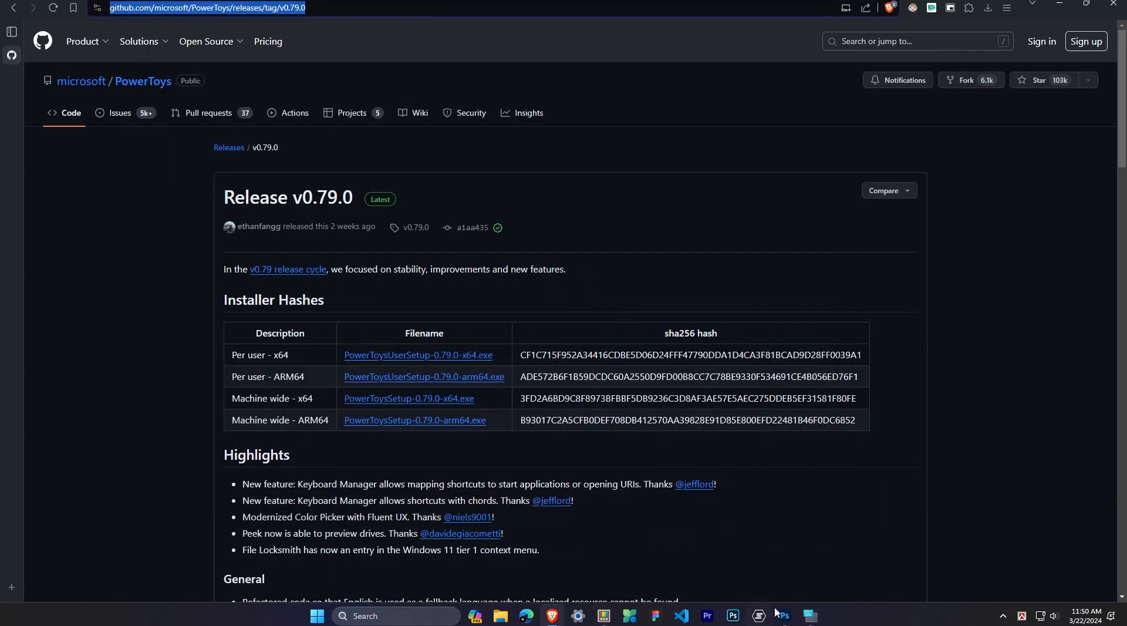
# - Restore the On-Screen Keyboard and send the remapped F10 key to switch Bijoy Bayanno to Bangla typing
pyautogui.click(810, 616)
pyautogui.click(190, 453)
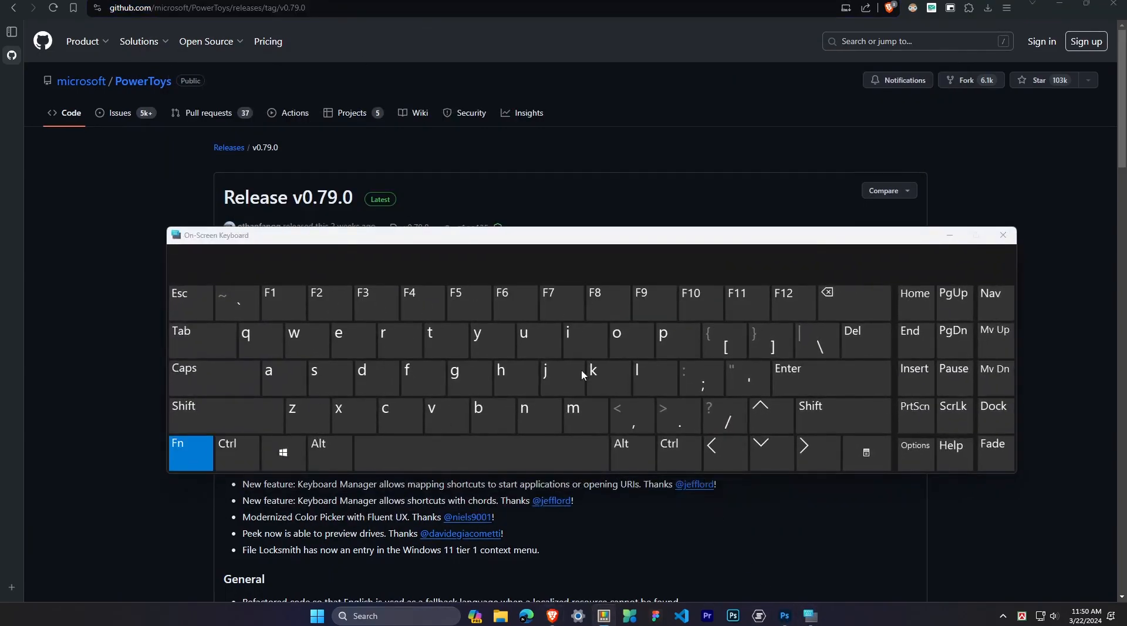
pyautogui.click(701, 305)
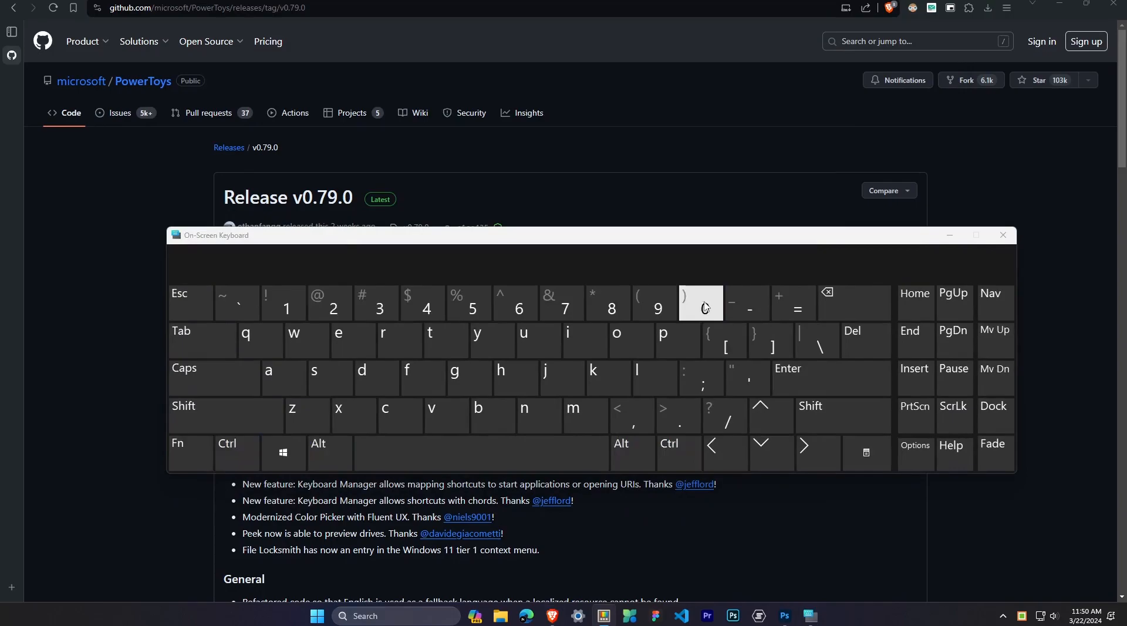
# - Clear the browser's address, test Bangla typing there, erase the test characters and minimize the On-Screen Keyboard
pyautogui.click(375, 6)
pyautogui.press('BackSpace')
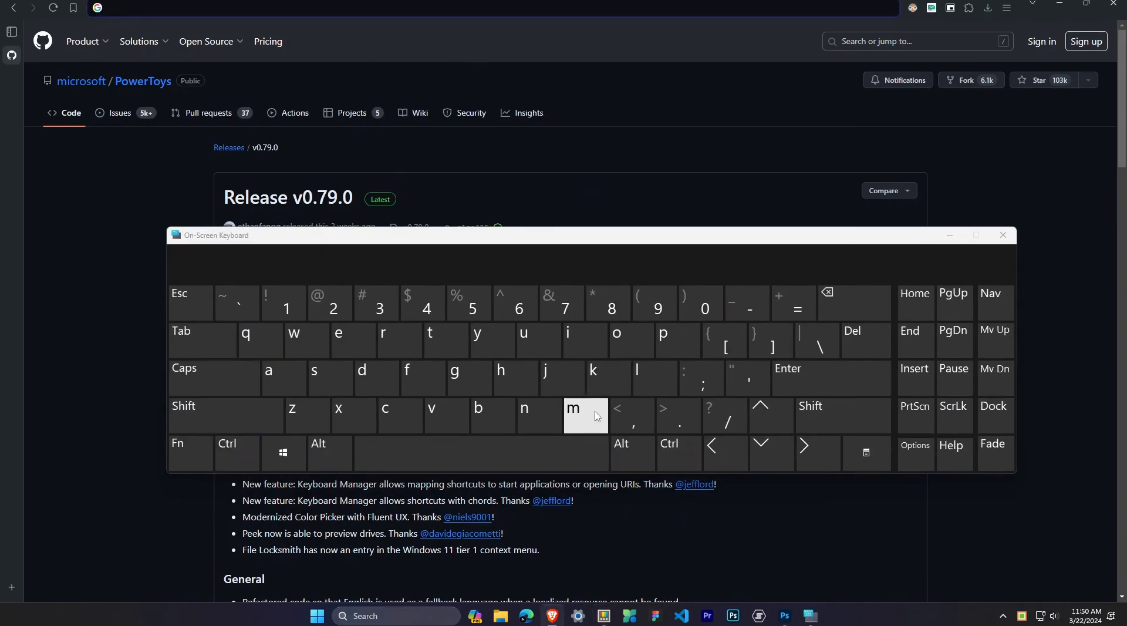
pyautogui.write('বআবক')
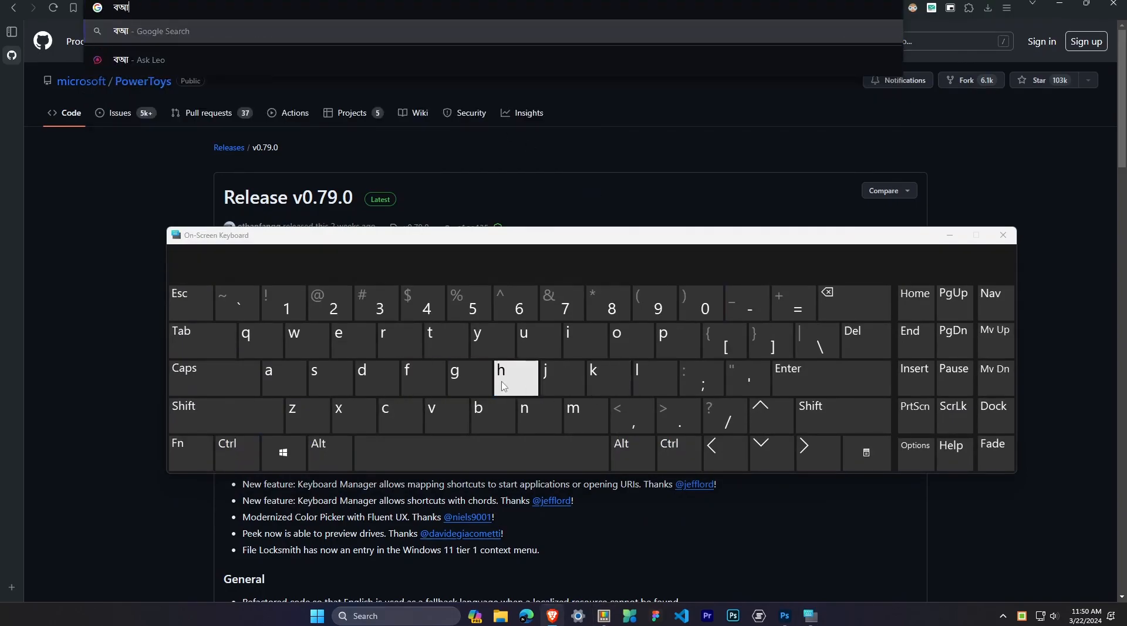
pyautogui.click(854, 303)
pyautogui.click(854, 302)
pyautogui.click(854, 302)
pyautogui.click(854, 302)
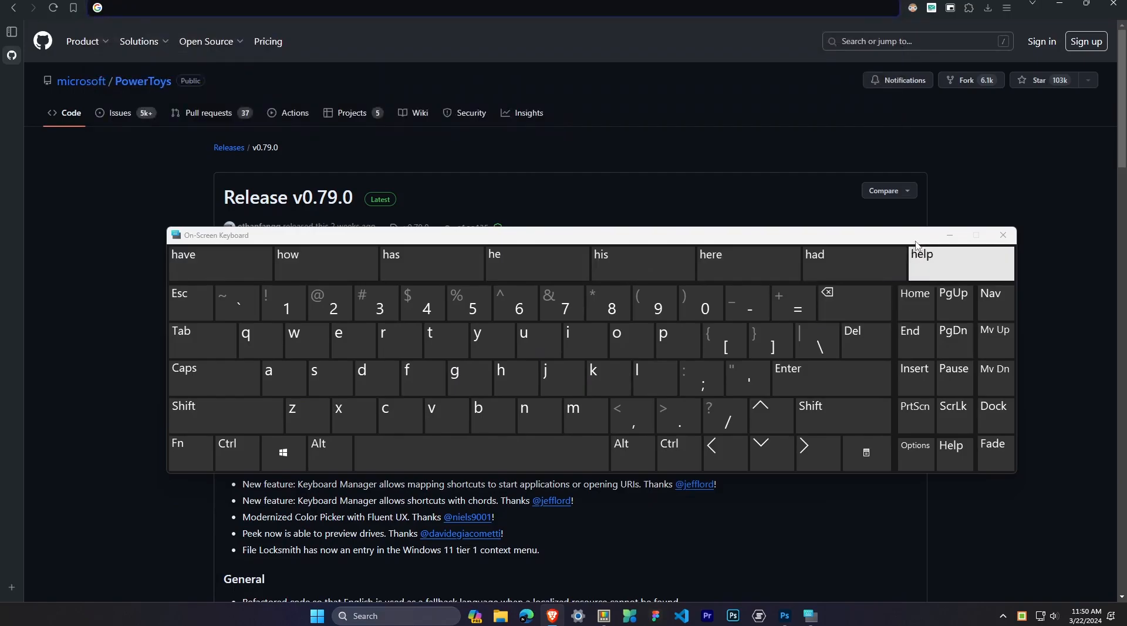
pyautogui.click(949, 236)
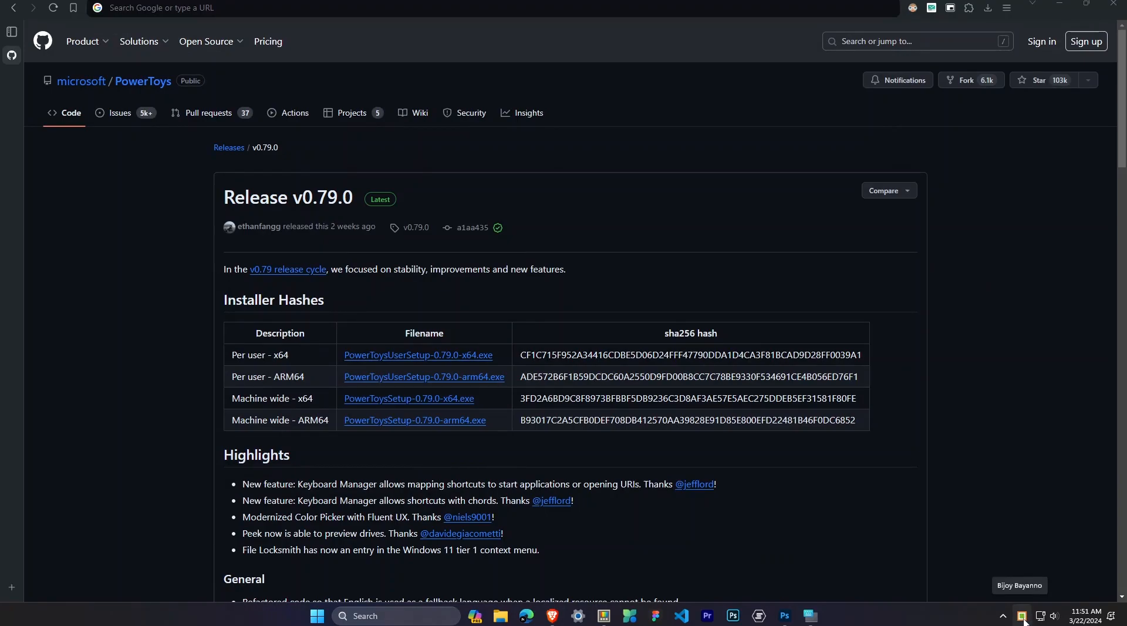
# - Restore the On-Screen Keyboard, focus the browser's address bar and send F10 to switch back to English typing
pyautogui.click(330, 13)
pyautogui.click(810, 616)
pyautogui.click(469, 9)
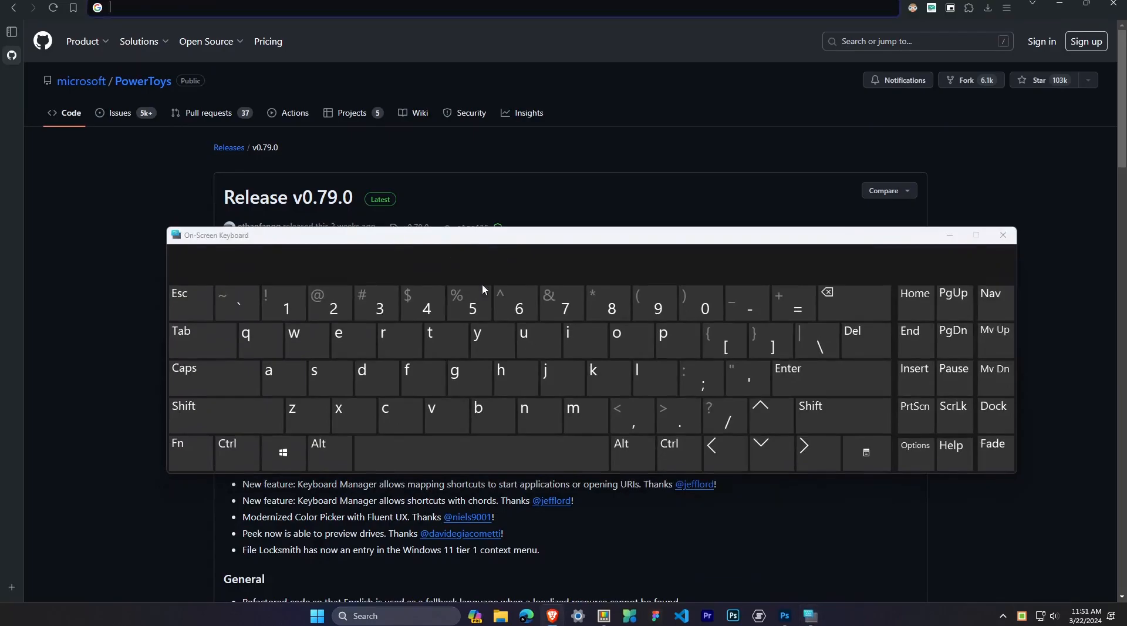
pyautogui.click(200, 449)
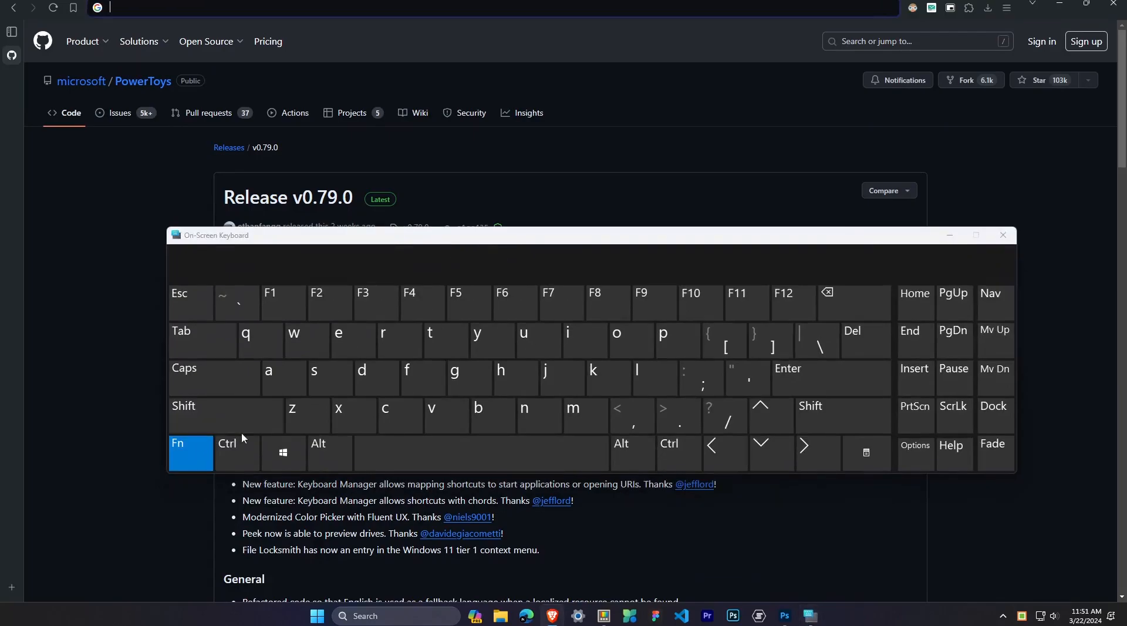
pyautogui.click(715, 312)
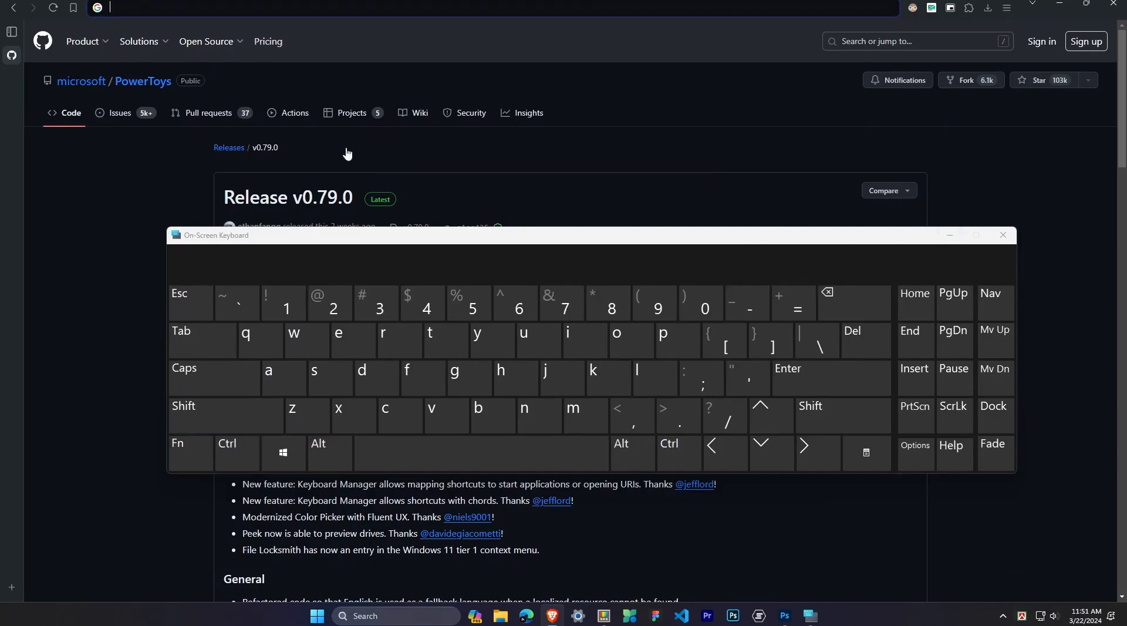
# - Test English typing in the address bar with "vnjgj" and "vi", erasing each entry
pyautogui.write('vnjgj')
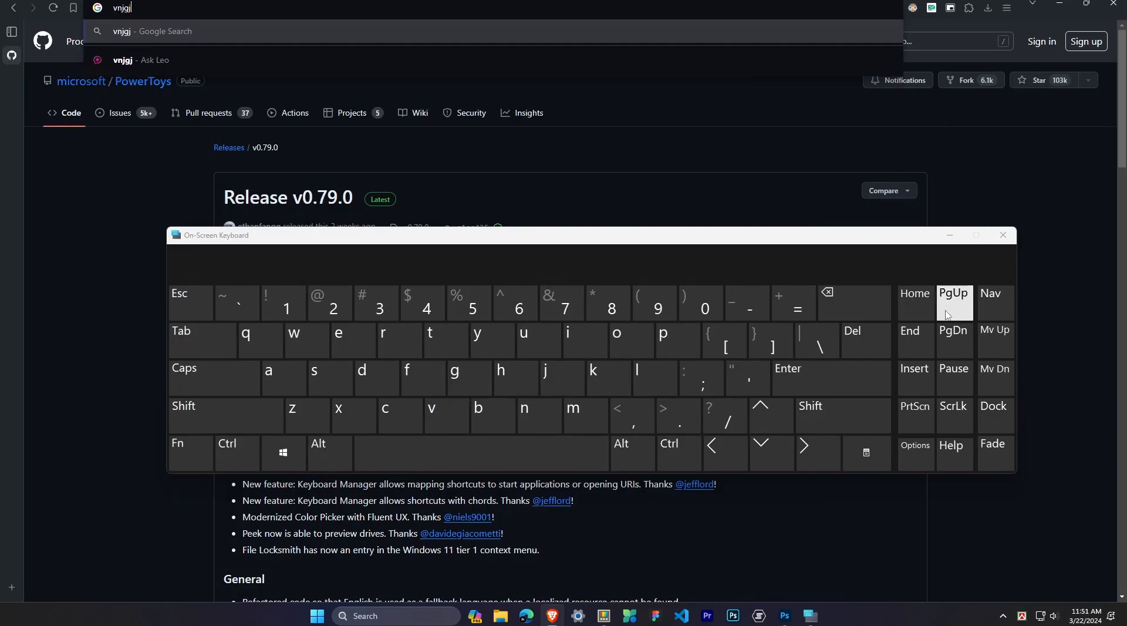
pyautogui.press('BackSpace')
pyautogui.press('BackSpace')
pyautogui.press('BackSpace')
pyautogui.press('BackSpace')
pyautogui.press('BackSpace')
pyautogui.write('v')
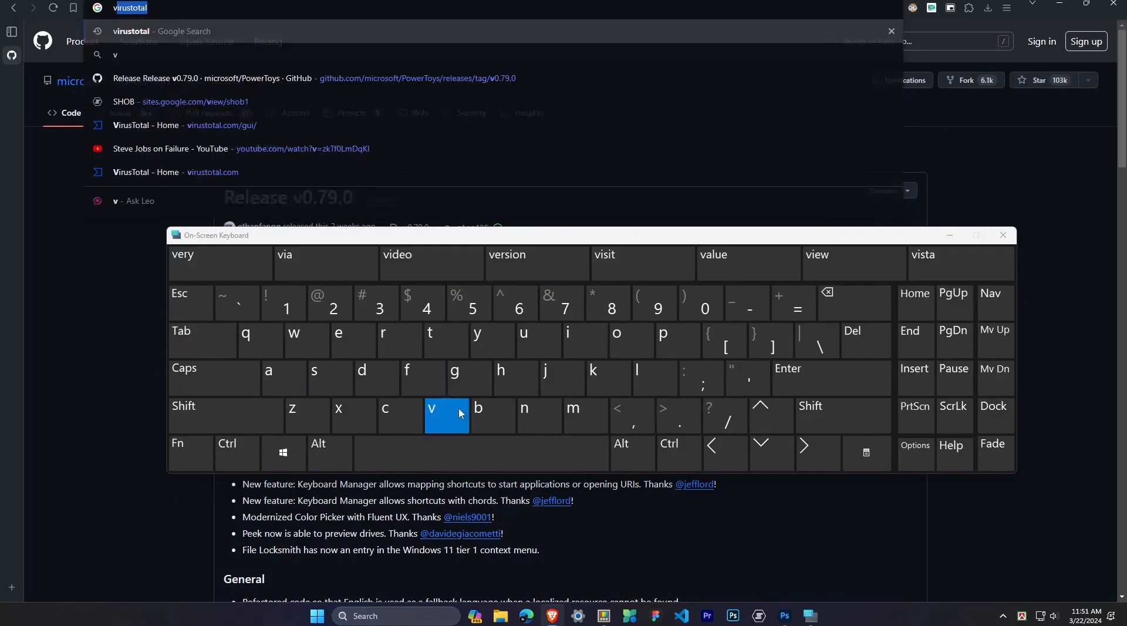
pyautogui.write('i')
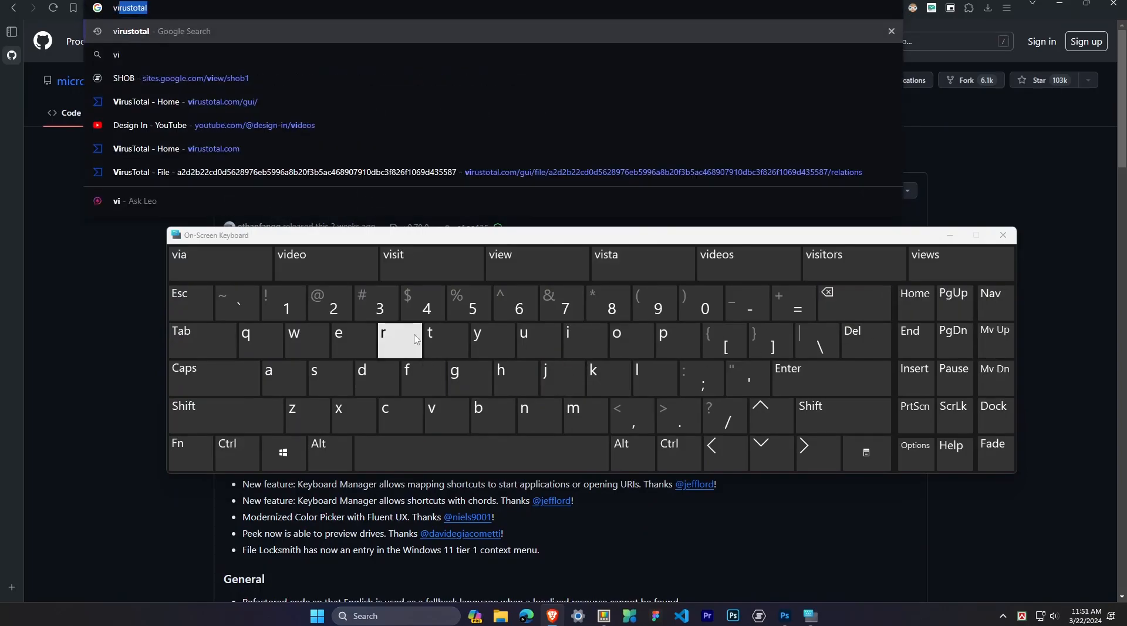
pyautogui.press('BackSpace')
pyautogui.press('BackSpace')
pyautogui.press('BackSpace')
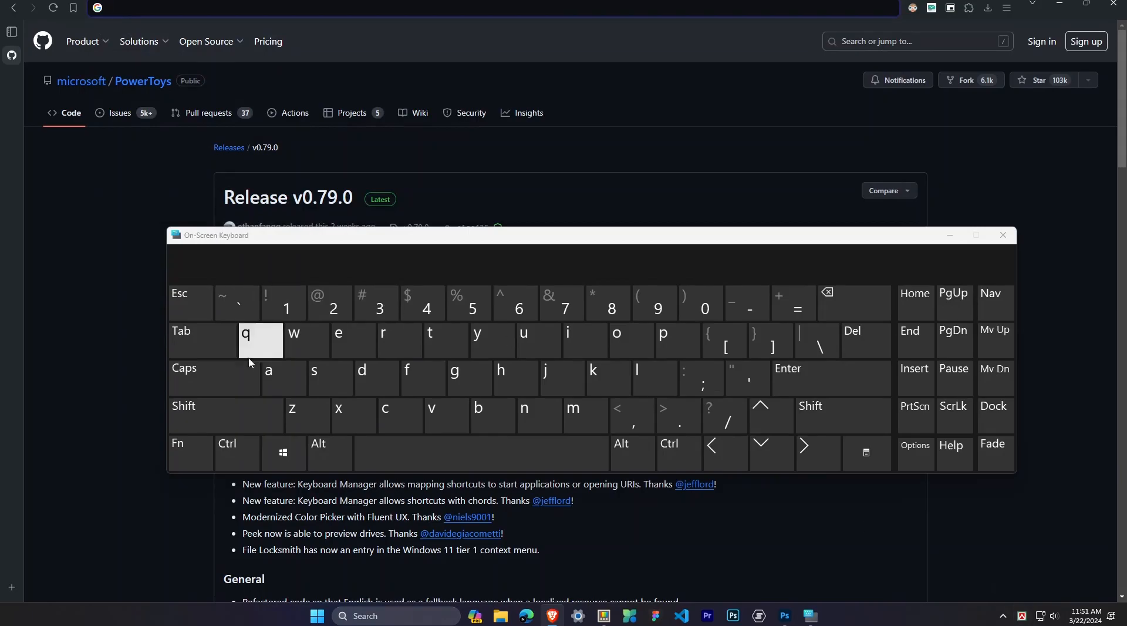
# - Send F10 again to return to Bangla typing, test it with the j key, erase the characters and minimize the On-Screen Keyboard
pyautogui.click(186, 452)
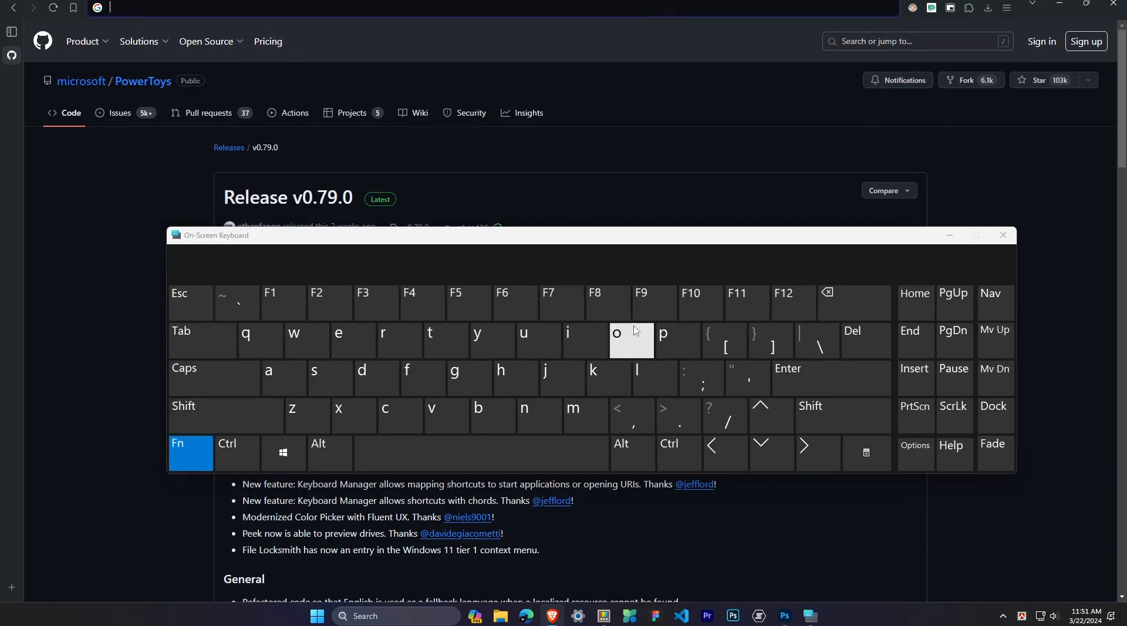
pyautogui.click(696, 301)
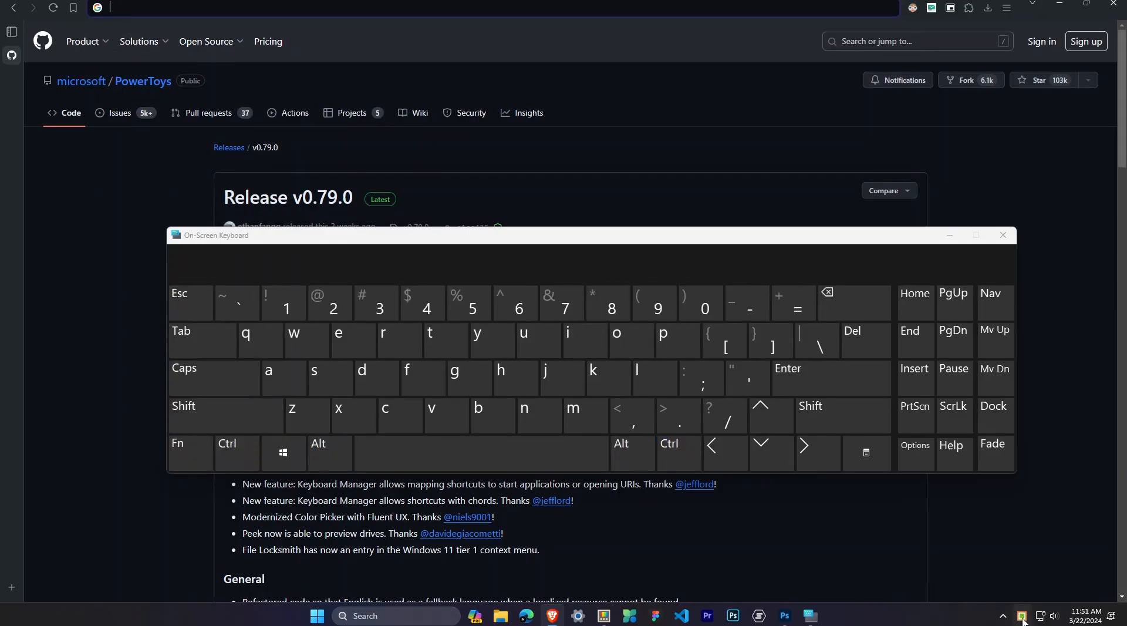
pyautogui.click(560, 382)
pyautogui.click(560, 380)
pyautogui.click(835, 297)
pyautogui.click(834, 297)
pyautogui.click(949, 236)
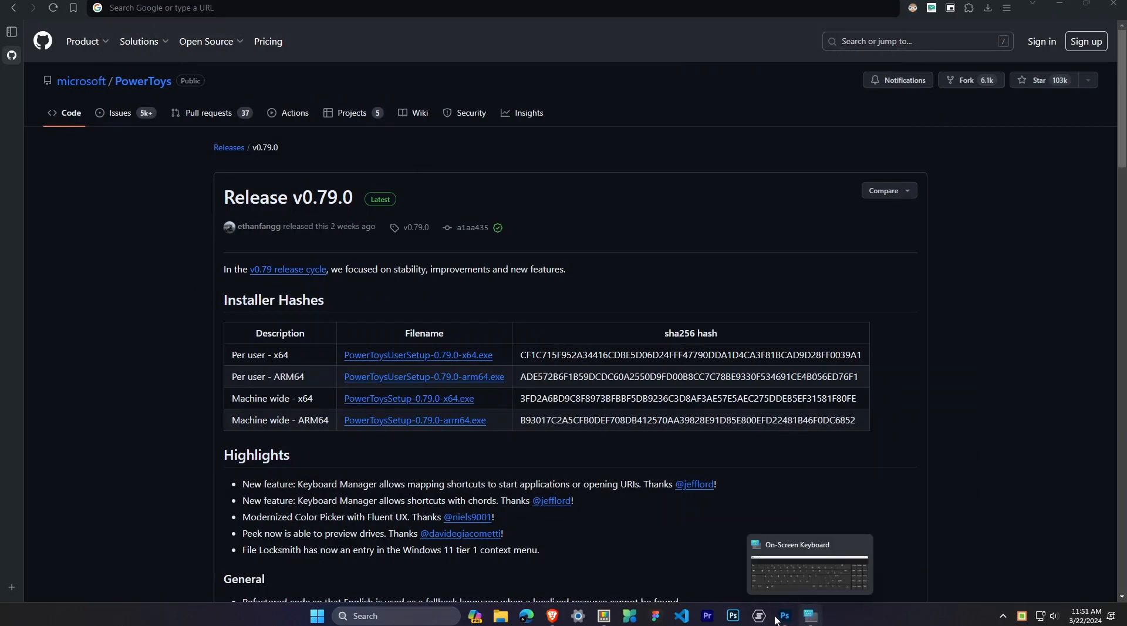
# - Return to PowerToys Settings, open the Remap keys editor and add a third key remapping
pyautogui.click(603, 617)
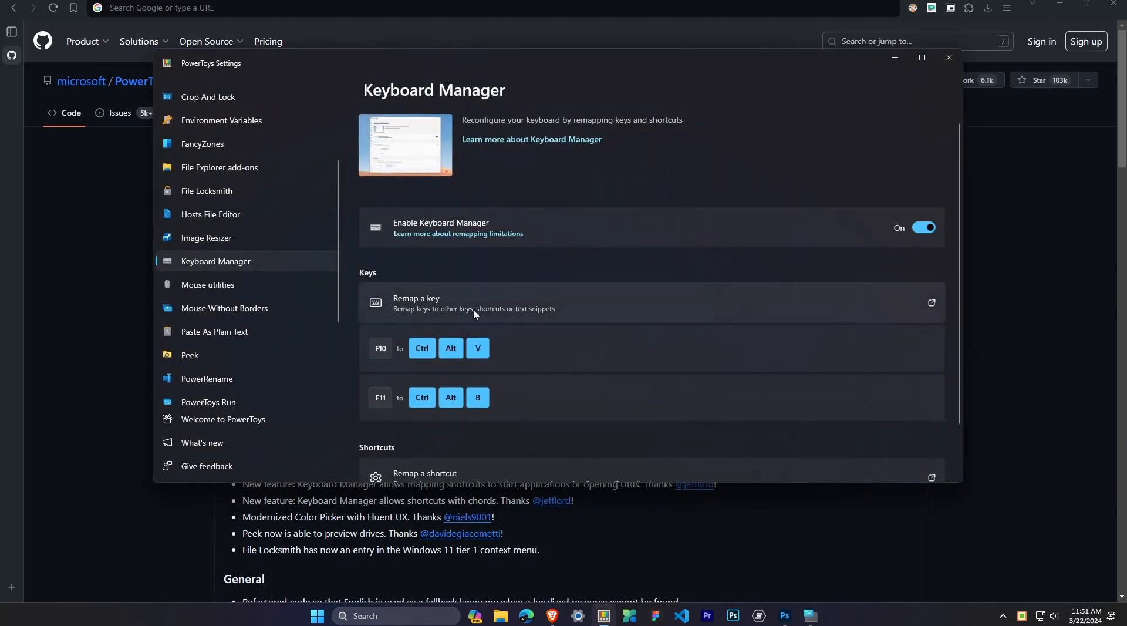
pyautogui.click(491, 312)
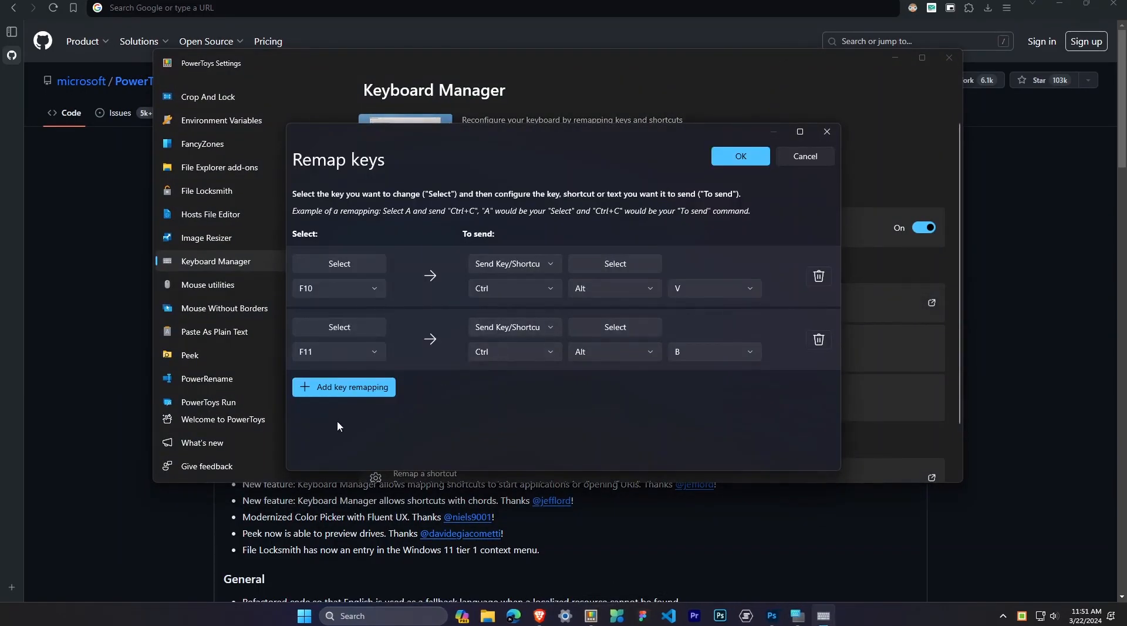
pyautogui.click(347, 388)
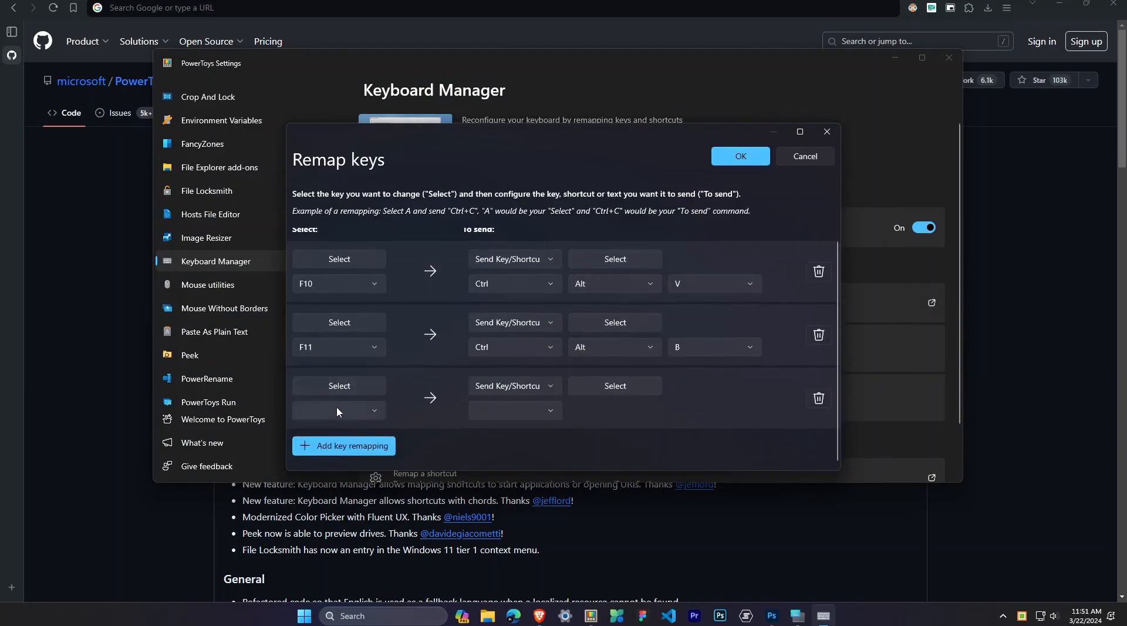
# - Choose Insert as the key to change in the new remapping row
pyautogui.click(336, 410)
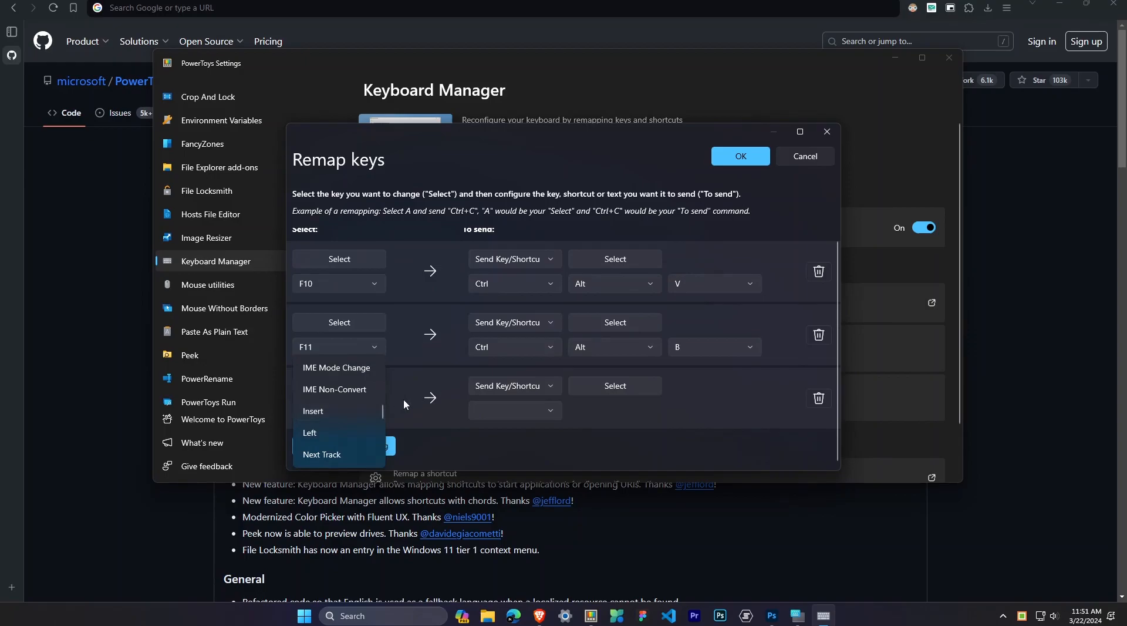
pyautogui.click(387, 411)
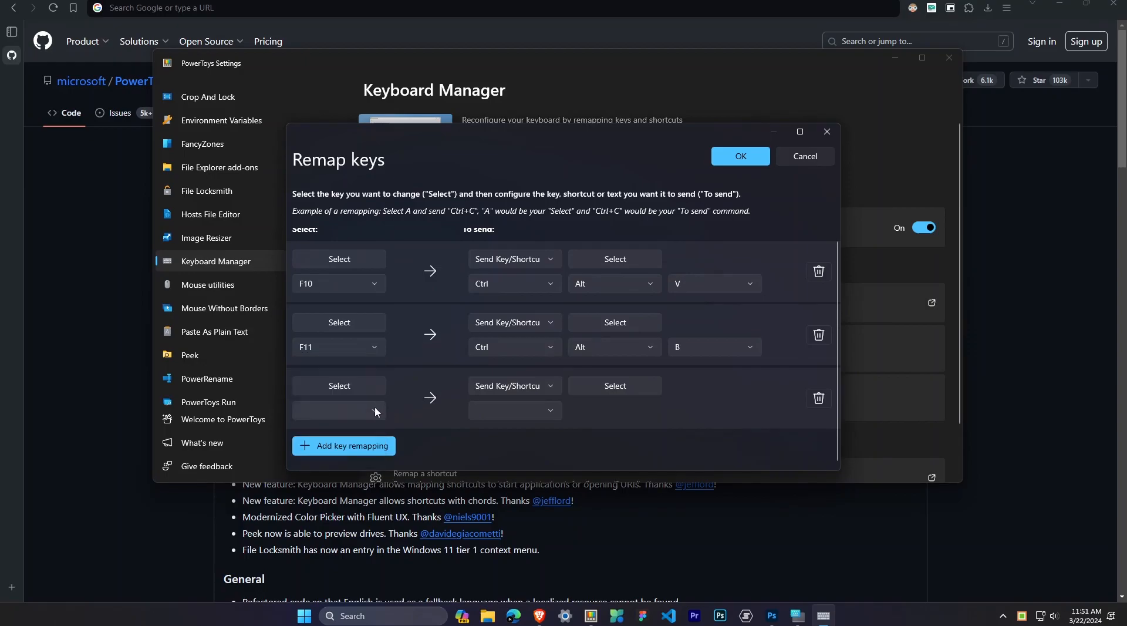
pyautogui.click(368, 410)
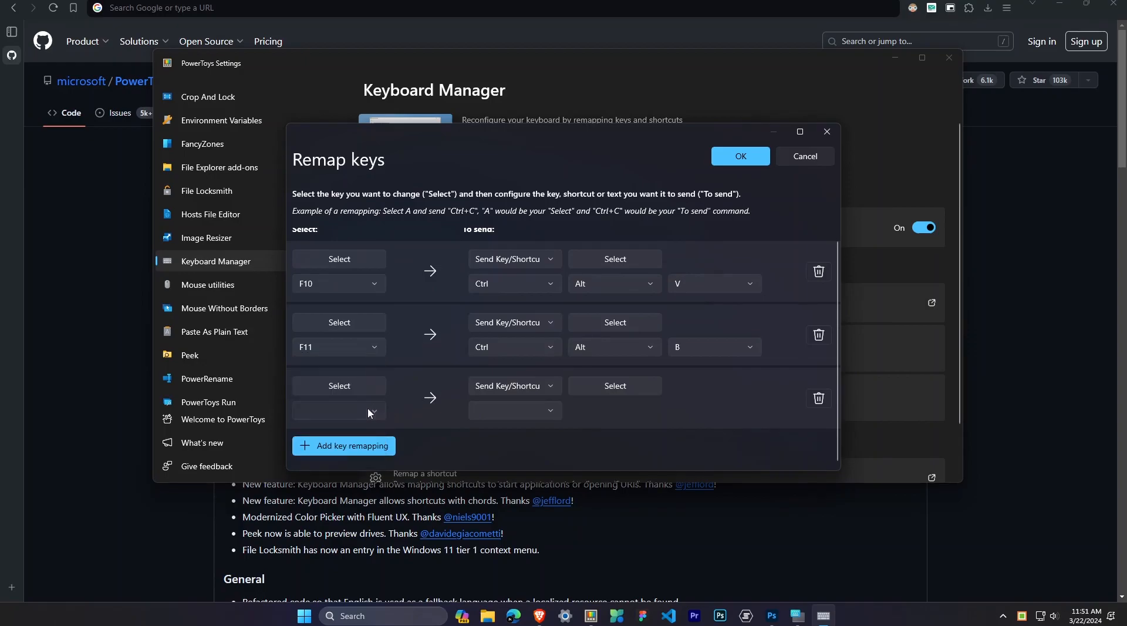
pyautogui.click(405, 414)
pyautogui.click(338, 406)
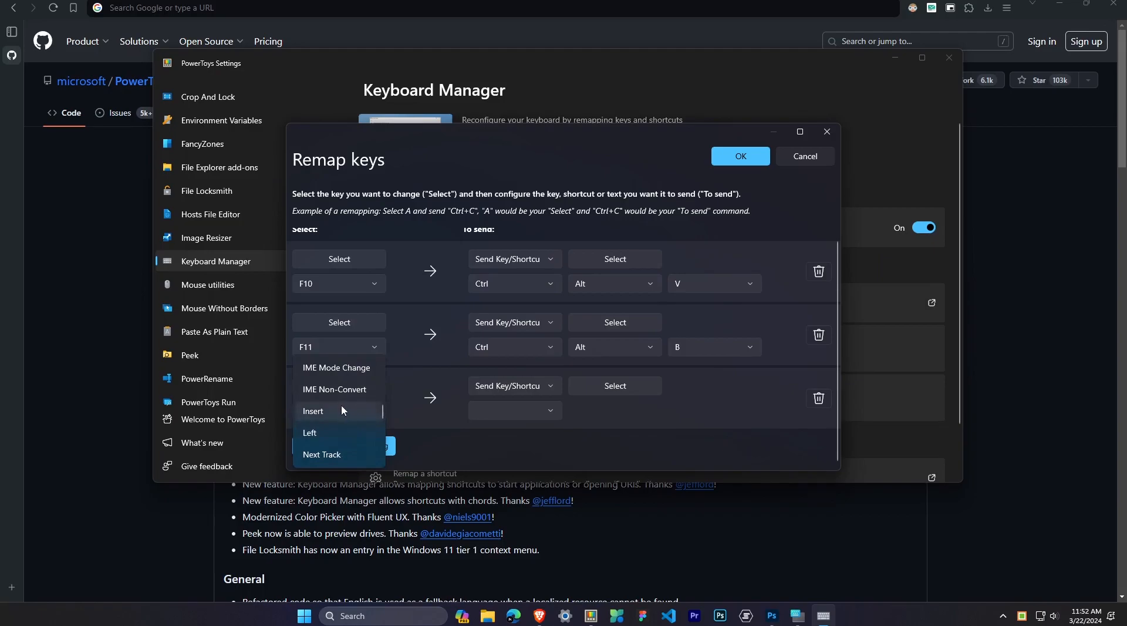
pyautogui.click(341, 405)
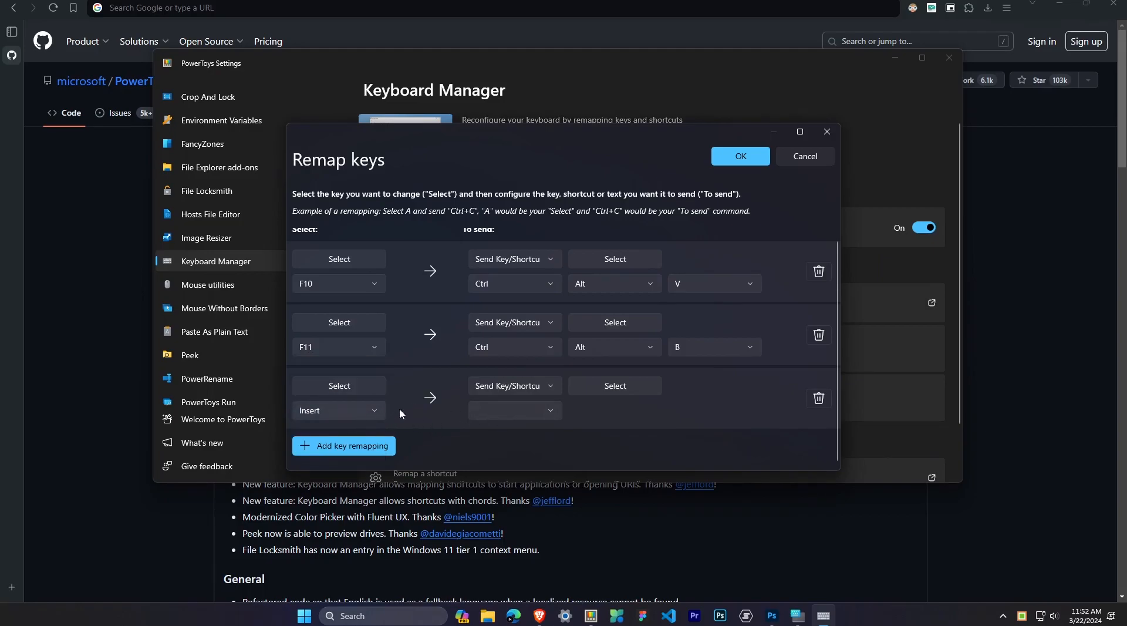
# - Set the Insert key remapping to send Alt (Left) plus Left
pyautogui.click(526, 403)
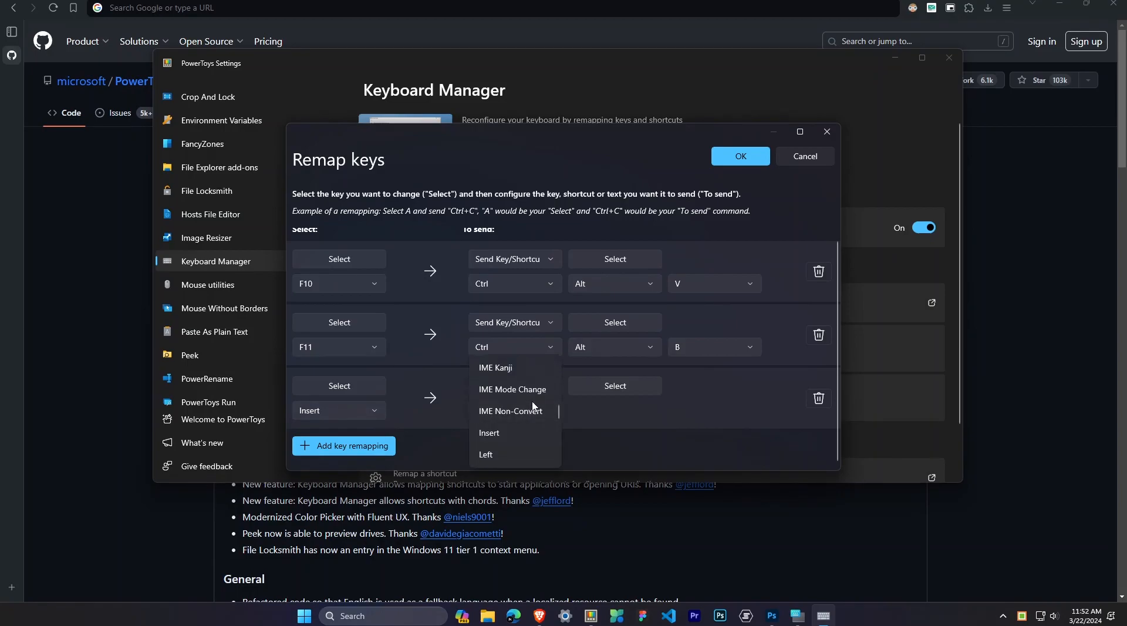
pyautogui.scroll(3, 529, 399)
pyautogui.scroll(10, 527, 389)
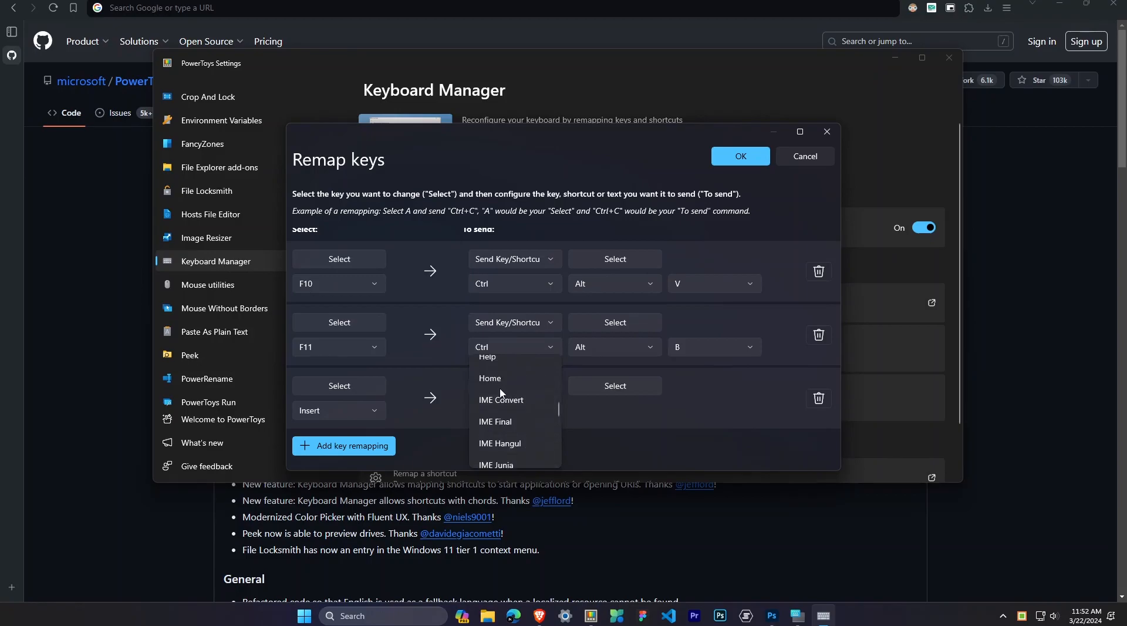
pyautogui.click(611, 432)
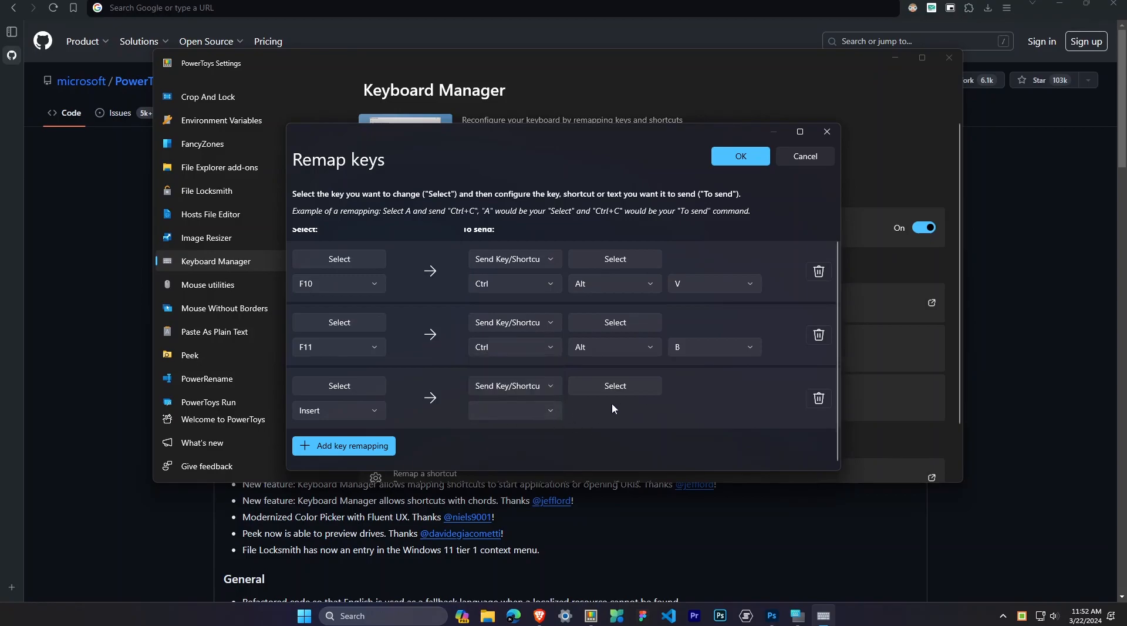
pyautogui.click(484, 410)
pyautogui.click(497, 400)
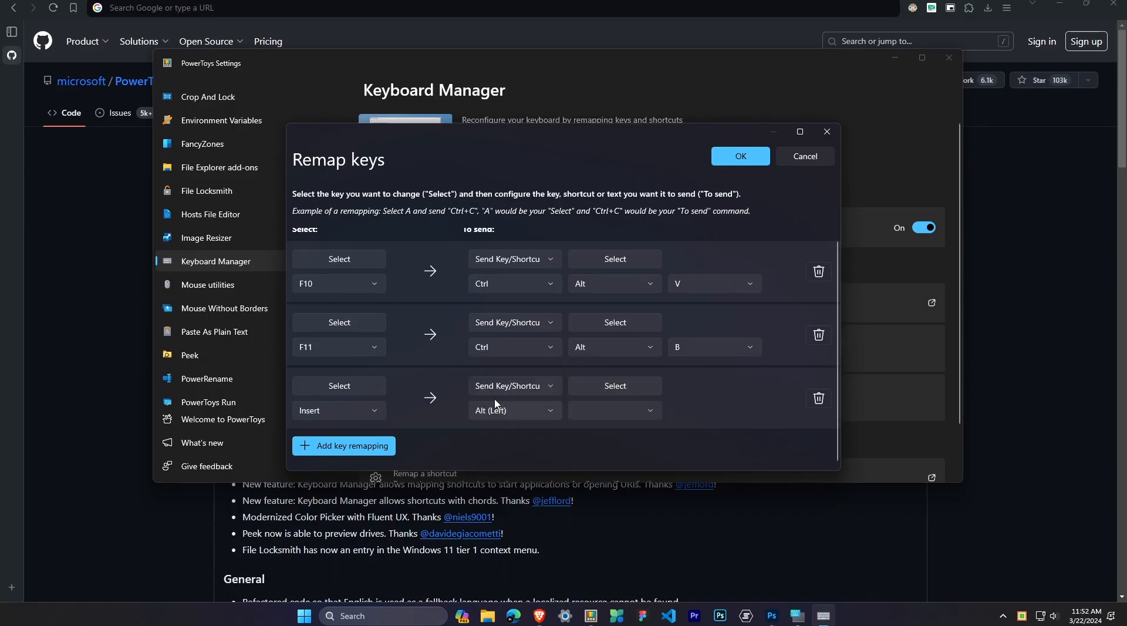
pyautogui.click(651, 409)
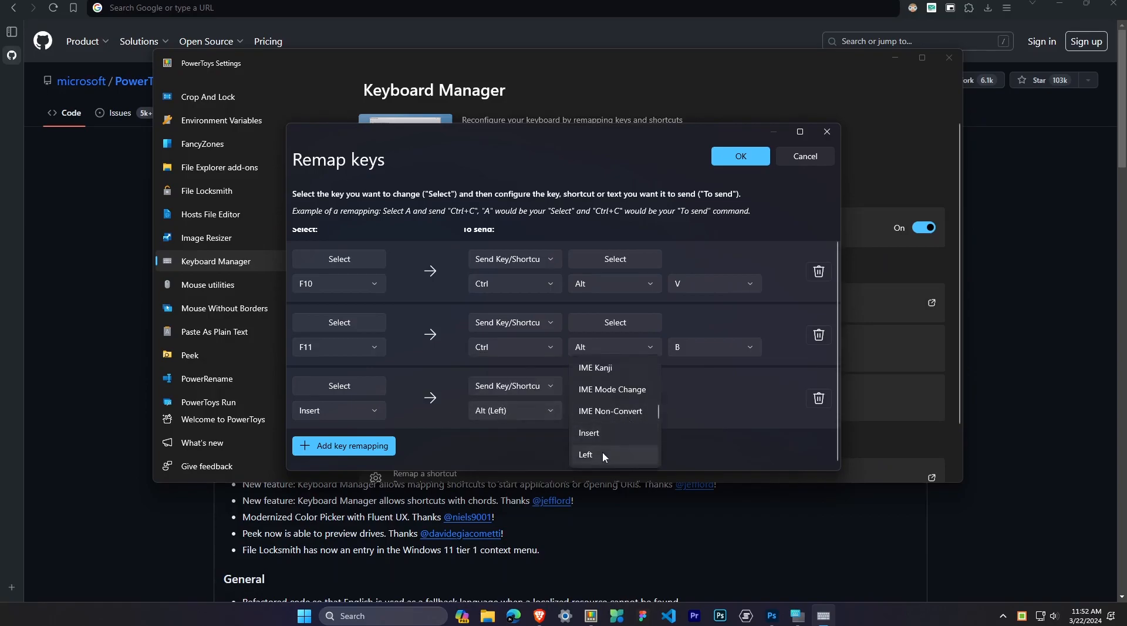
pyautogui.click(602, 453)
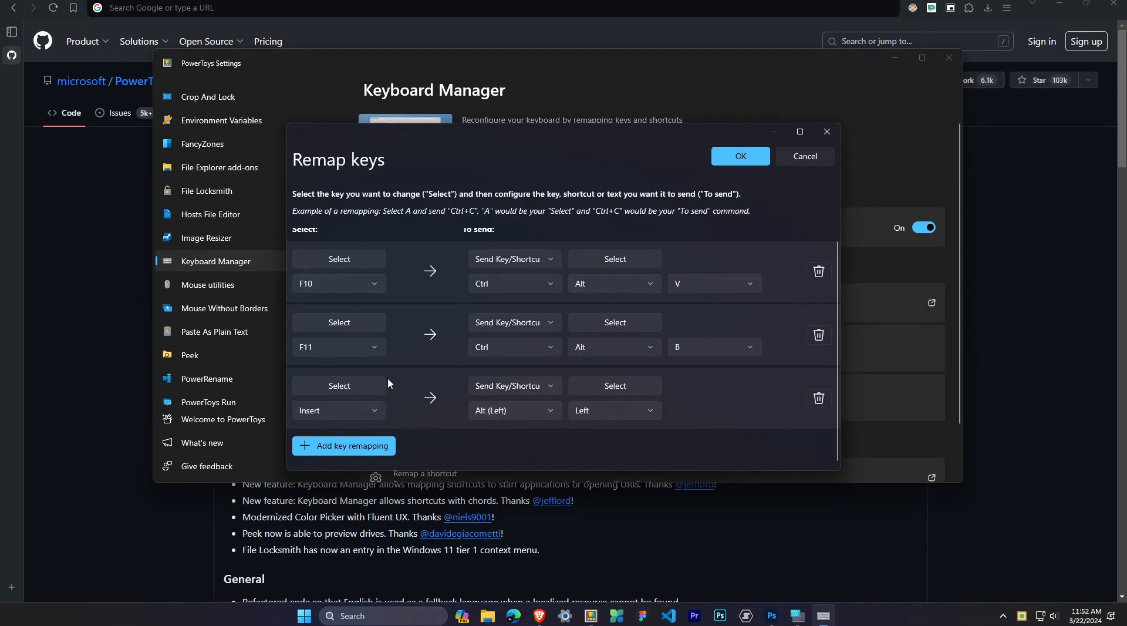
# - Close the Remap keys editor without saving the Insert remapping and review the Keyboard Manager page
pyautogui.click(827, 131)
pyautogui.scroll(-2, 731, 299)
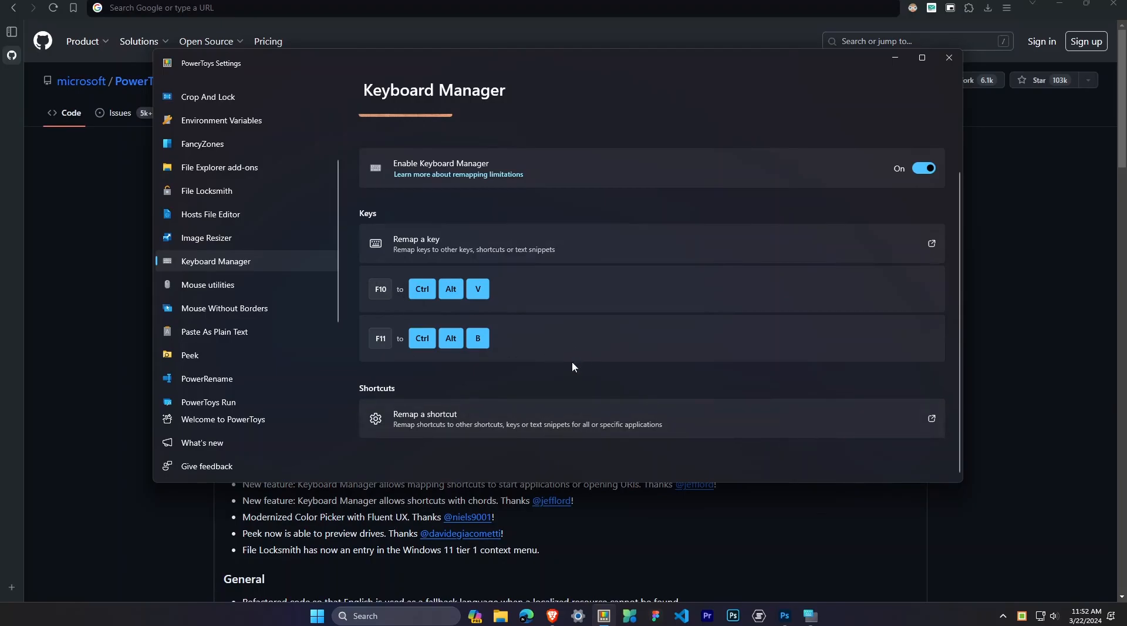
pyautogui.scroll(2, 734, 345)
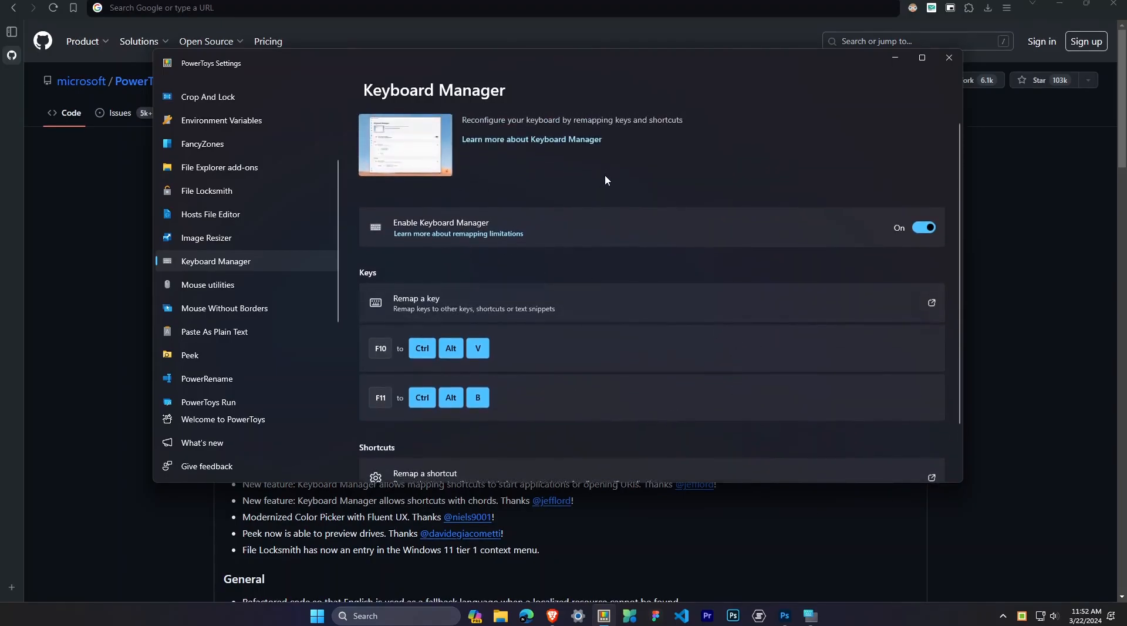